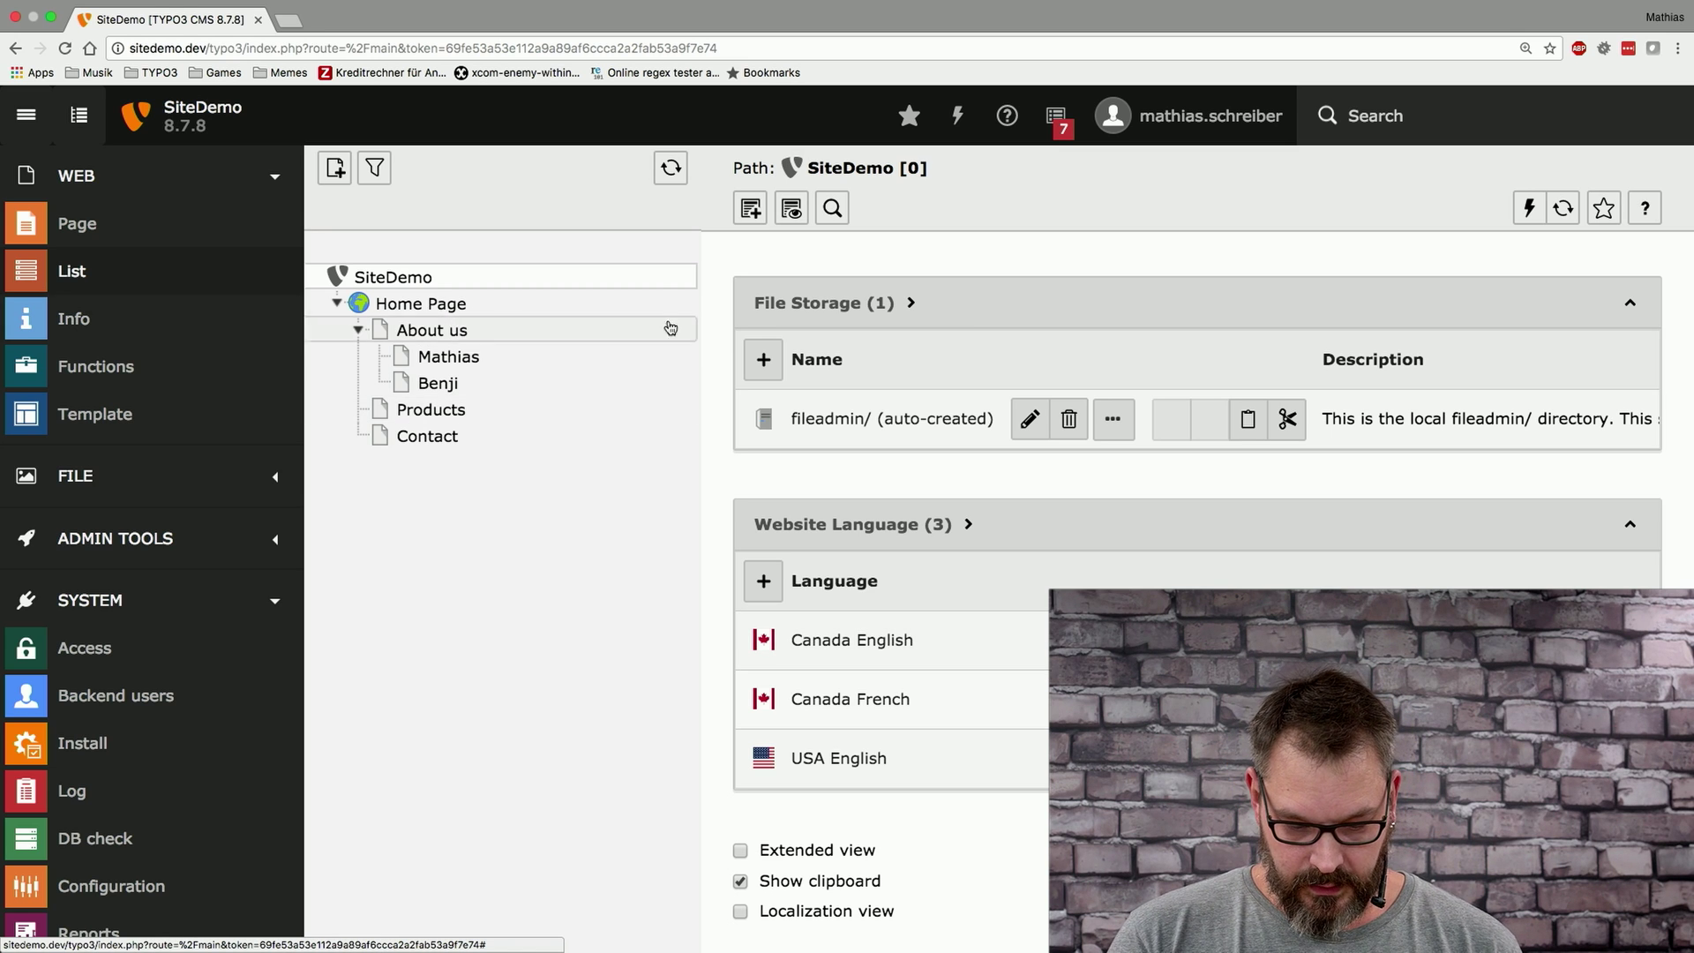
- Start a new backend user record at the SiteDemo root level and fill in the editor's username
{"action": "left_click", "coordinate": [77, 271]}
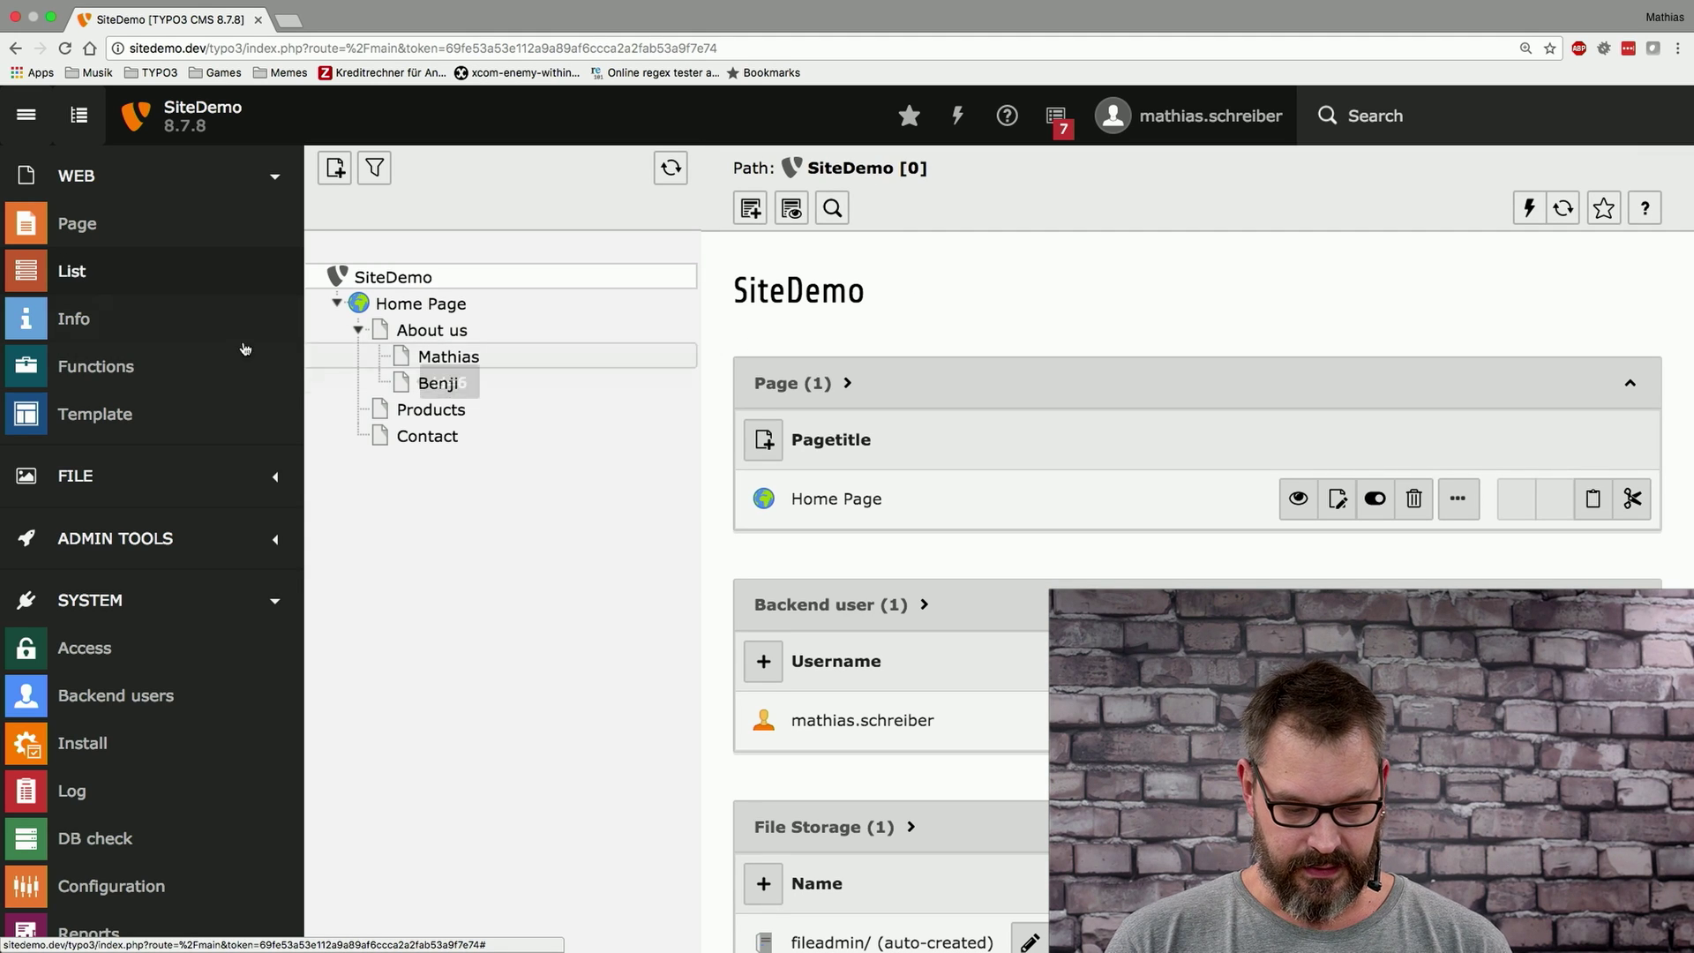
{"action": "left_click", "coordinate": [401, 280]}
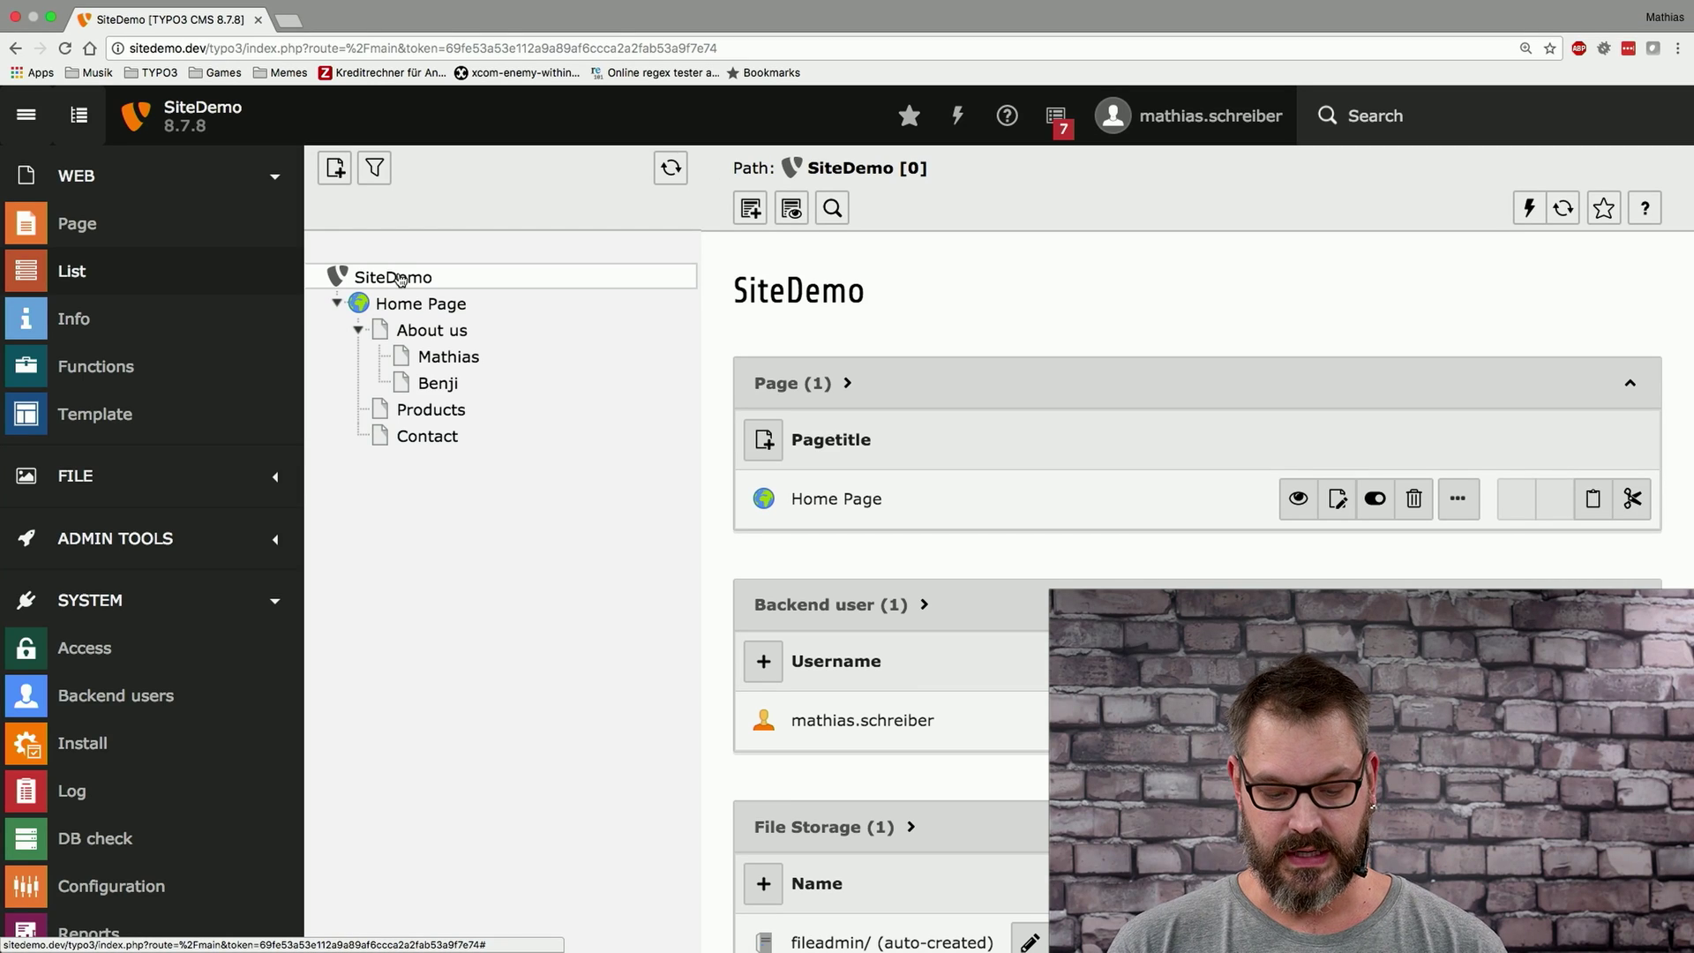
{"action": "left_click", "coordinate": [764, 219]}
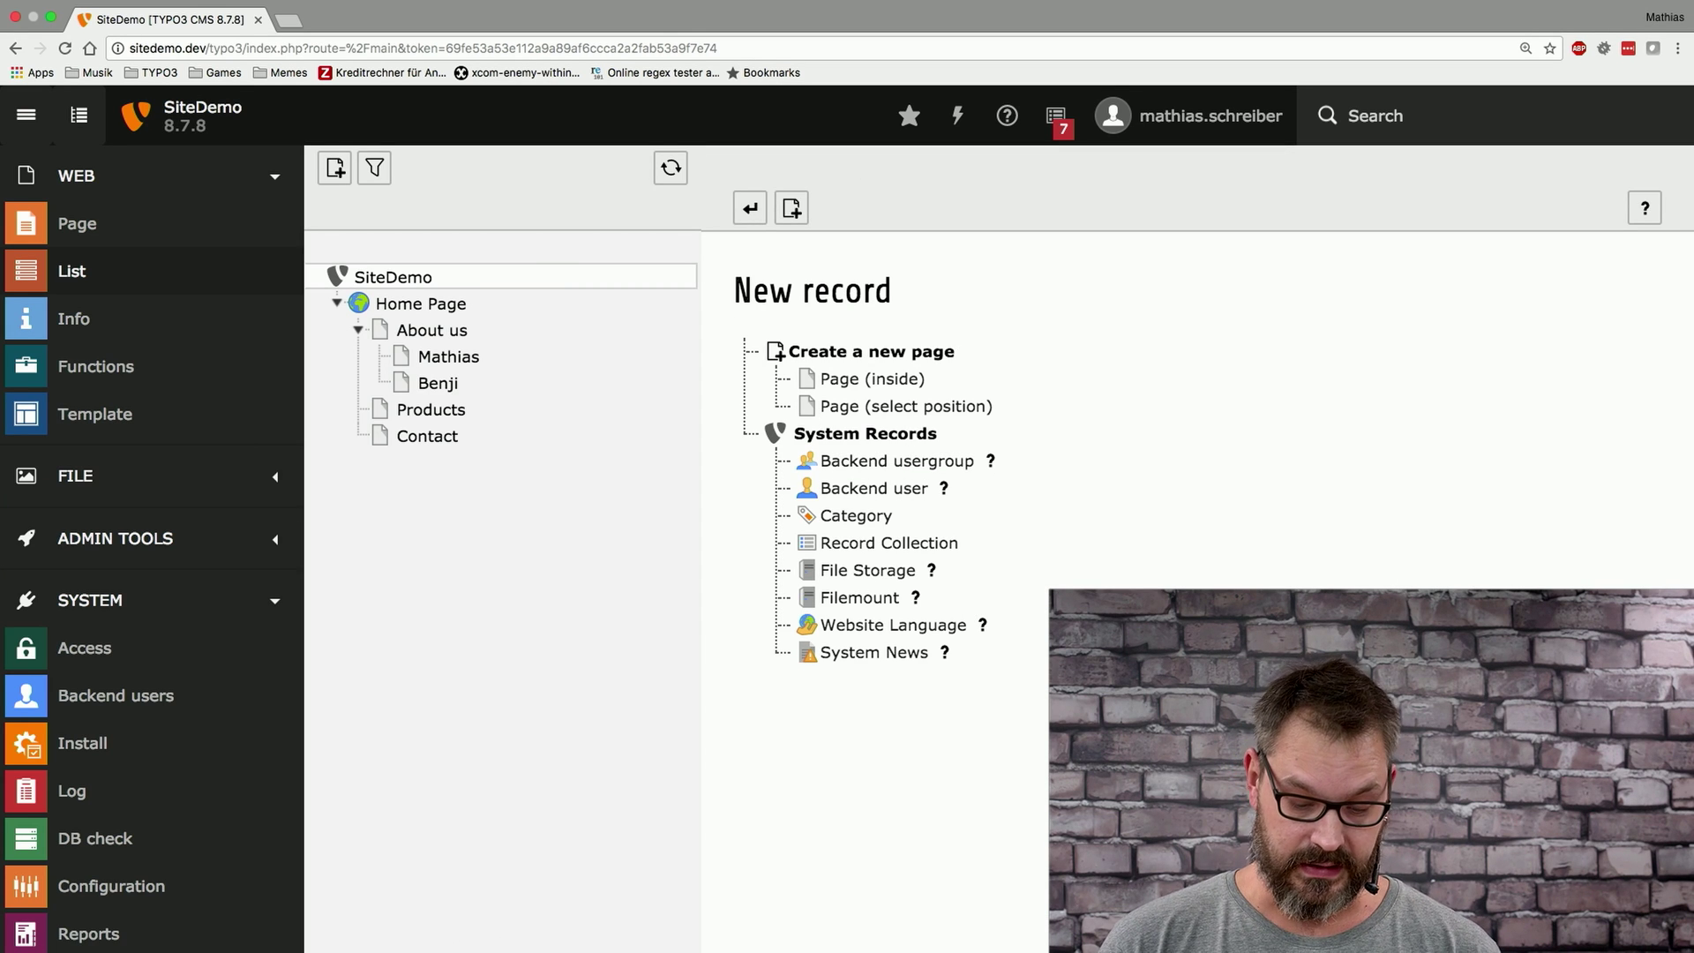
{"action": "left_click", "coordinate": [897, 492]}
{"action": "left_click", "coordinate": [799, 590]}
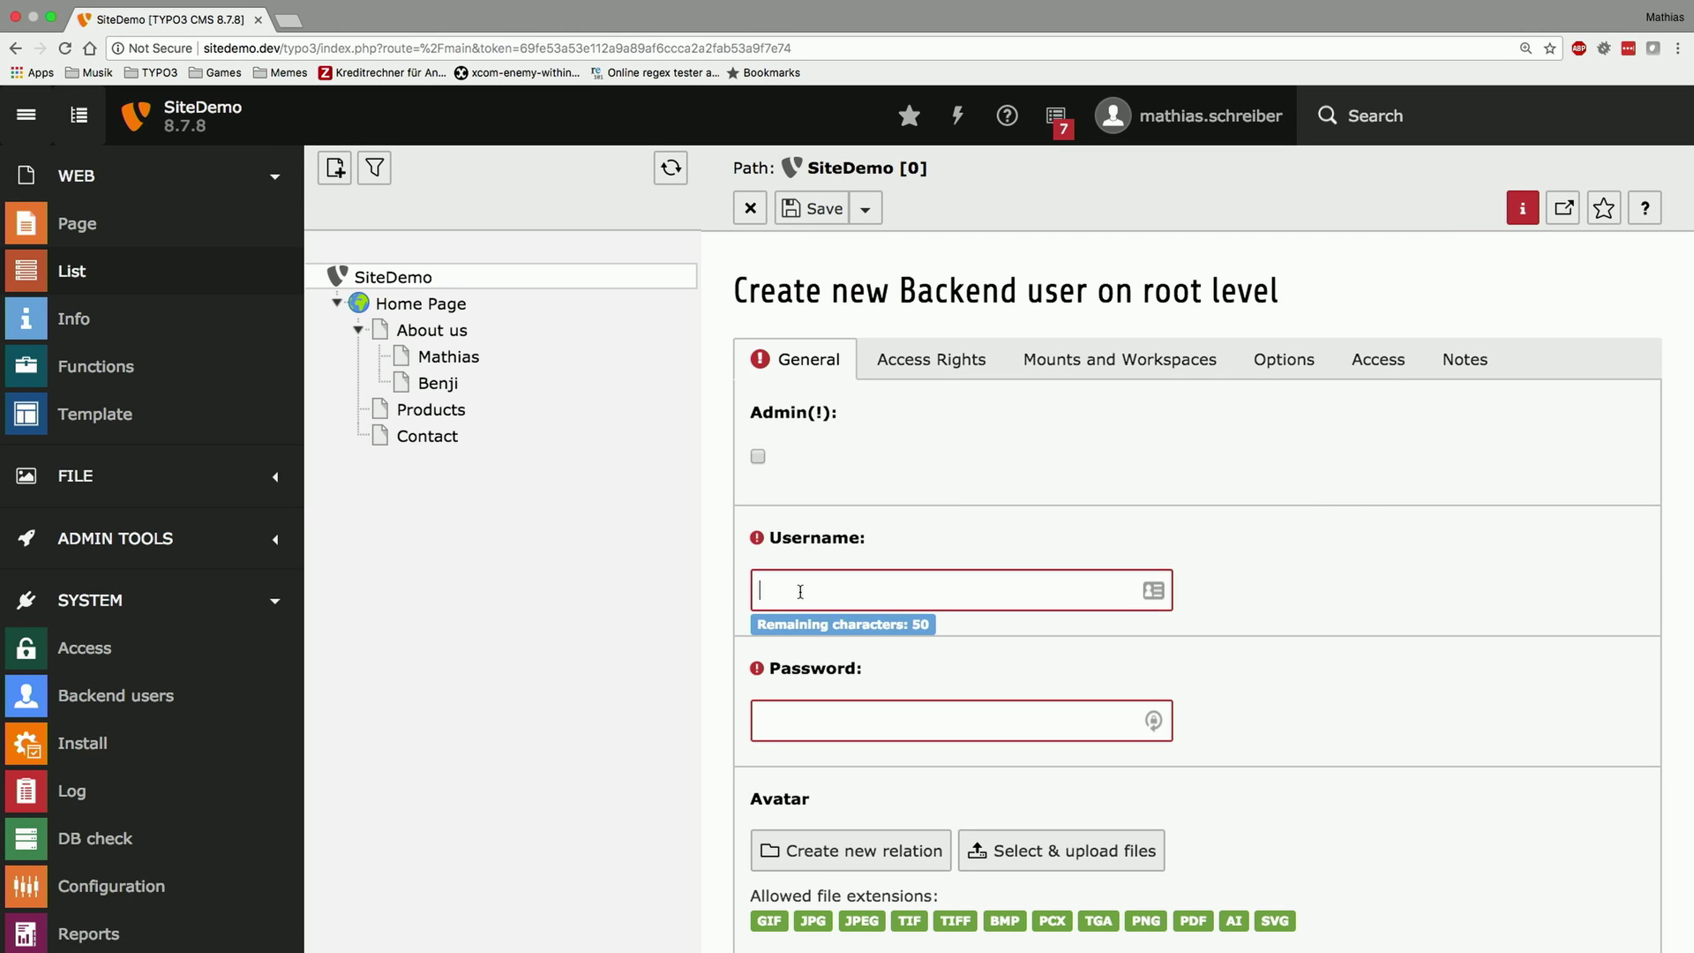
{"action": "type", "text": "editor-elly"}
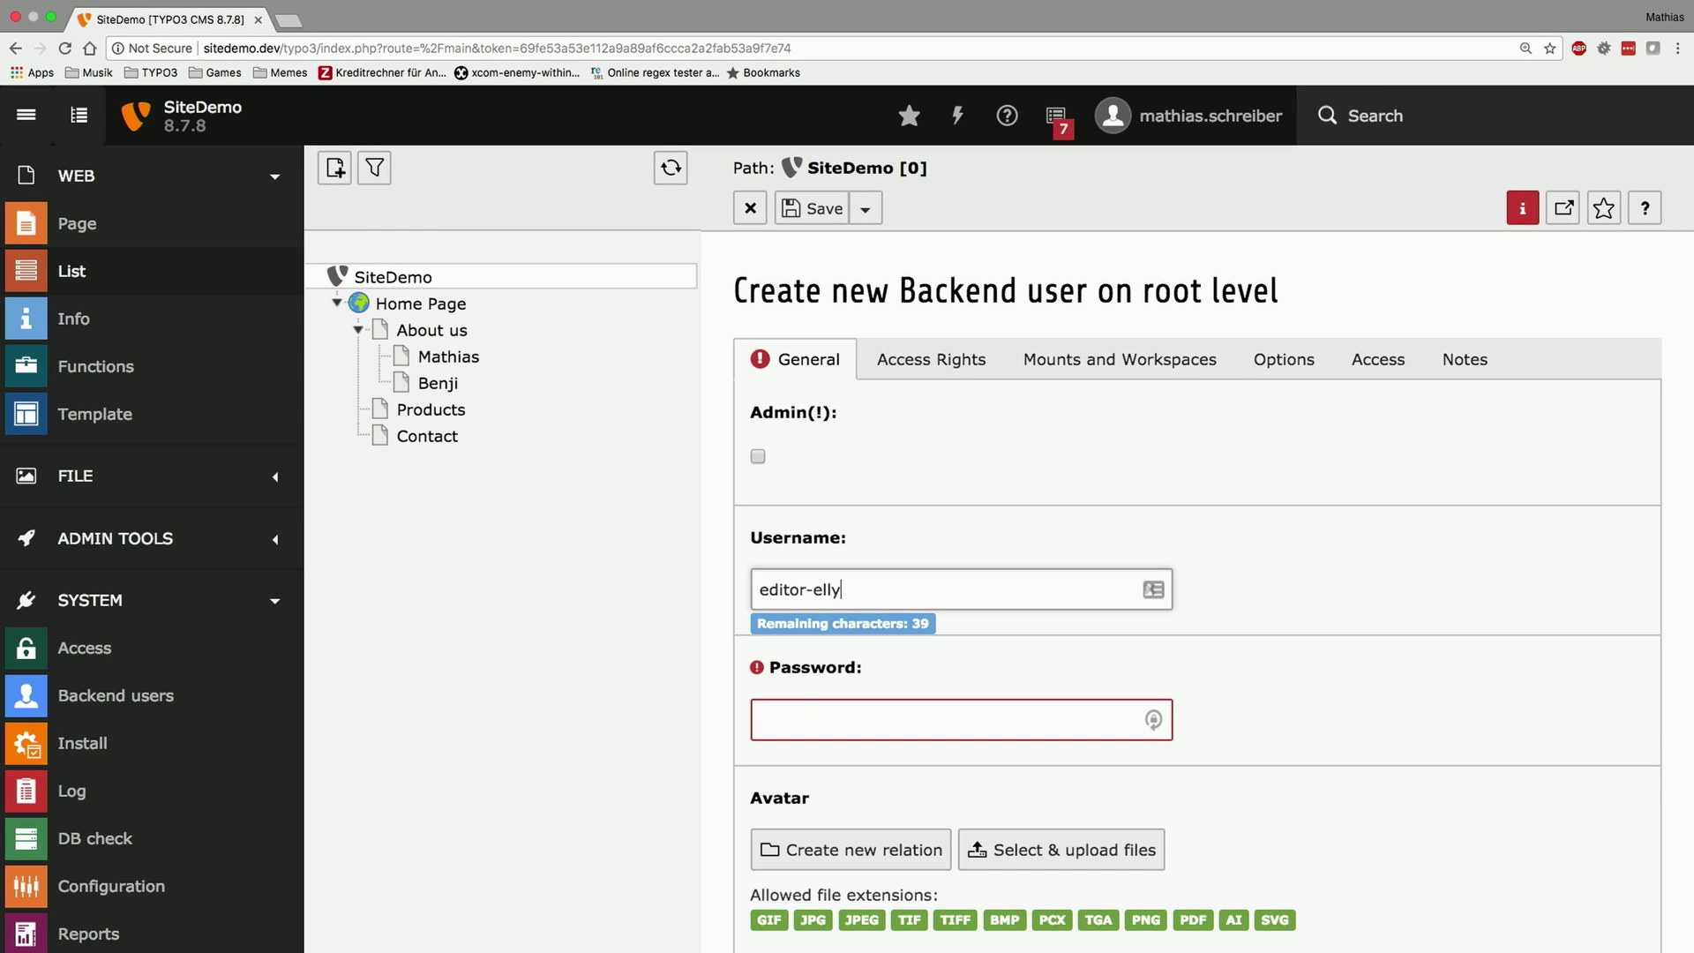
- Enter the new backend user's password, save and close the record, and decline storing the login in LastPass
{"action": "left_click", "coordinate": [804, 721]}
{"action": "type", "text": "password"}
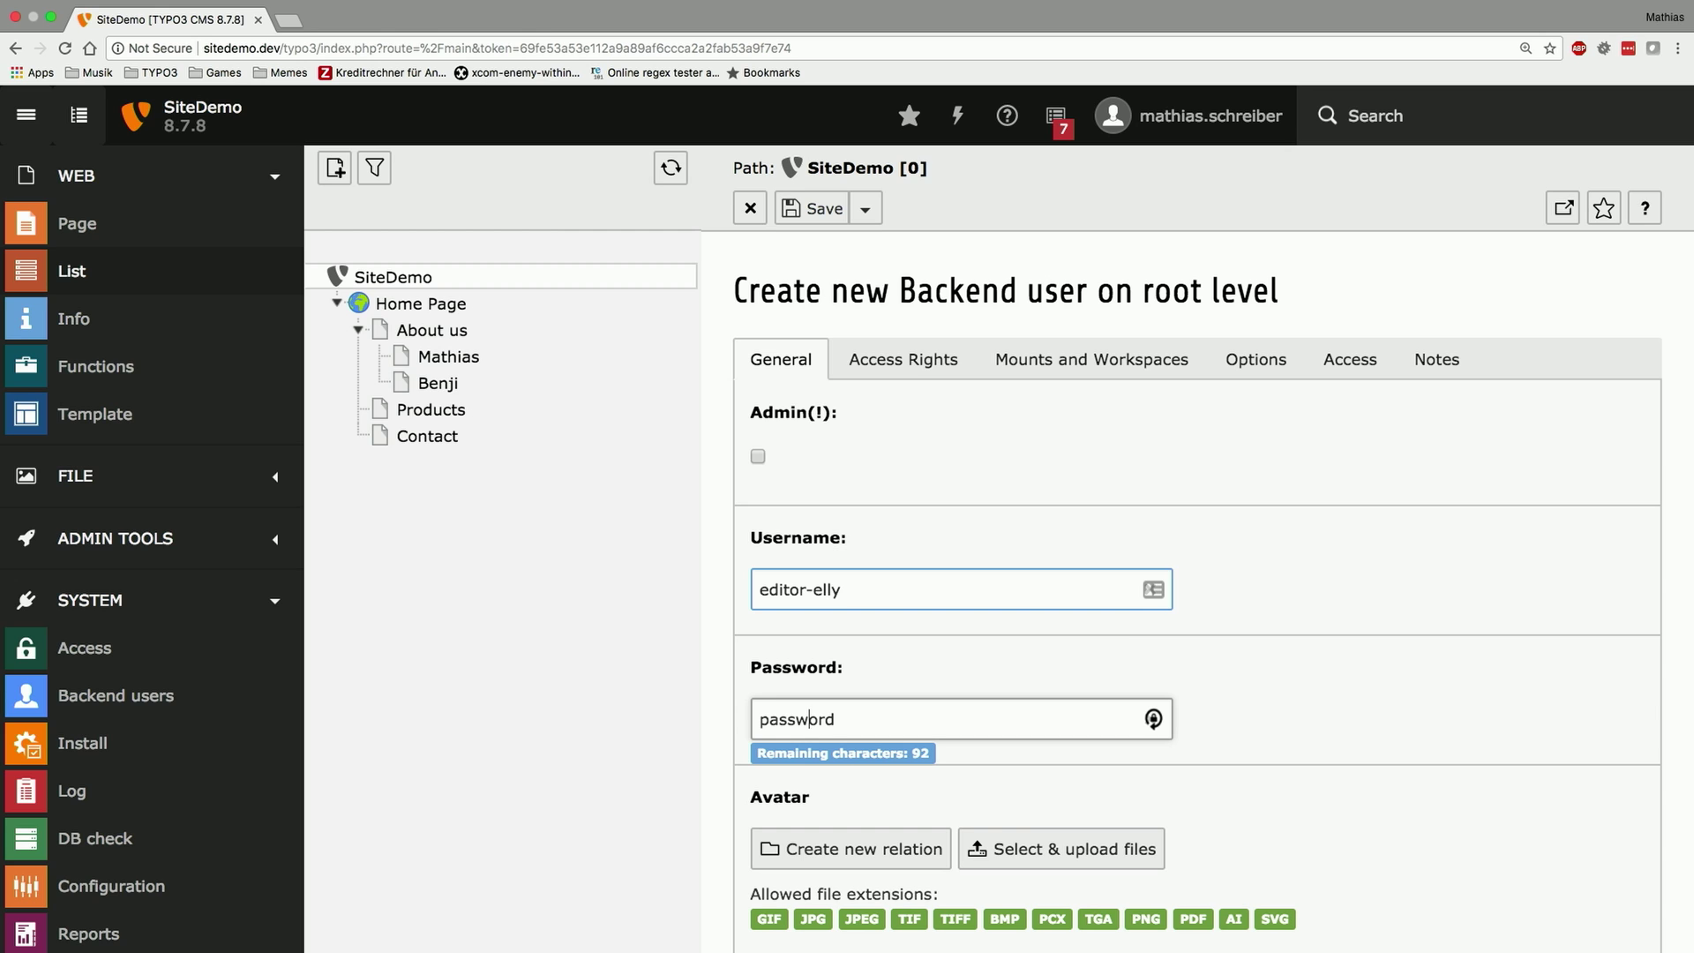
{"action": "left_click", "coordinate": [1251, 573]}
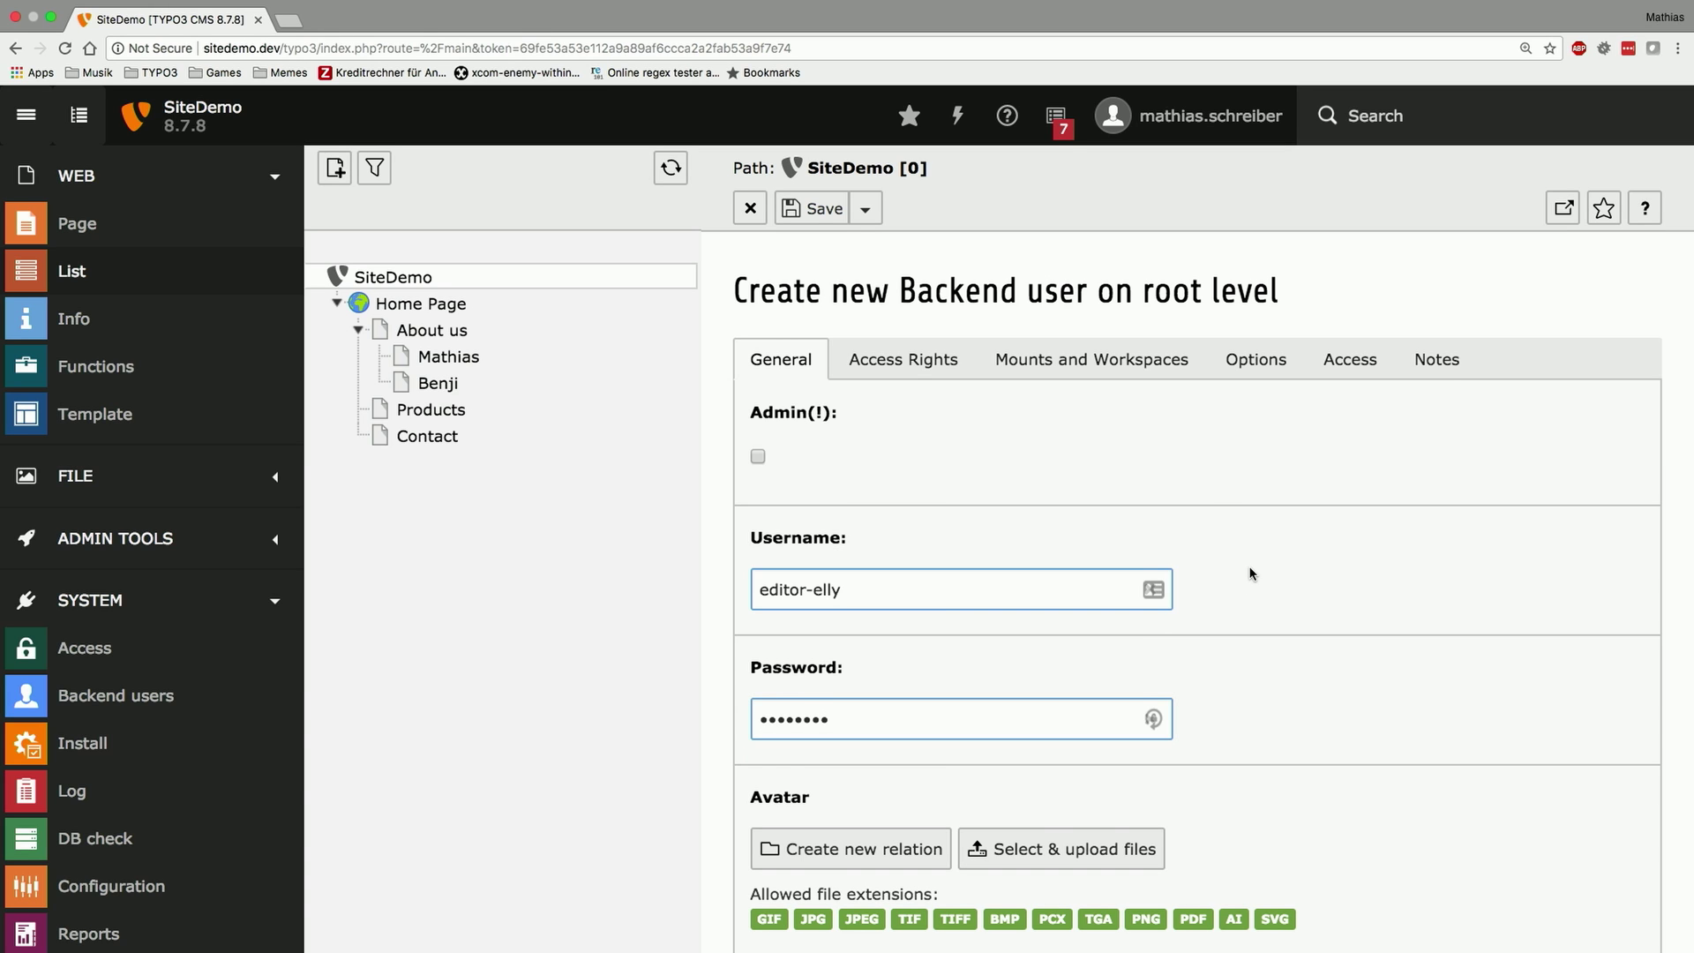
{"action": "scroll", "coordinate": [1251, 573], "scroll_direction": "down", "scroll_amount": 3}
{"action": "scroll", "coordinate": [1251, 574], "scroll_direction": "up", "scroll_amount": 3}
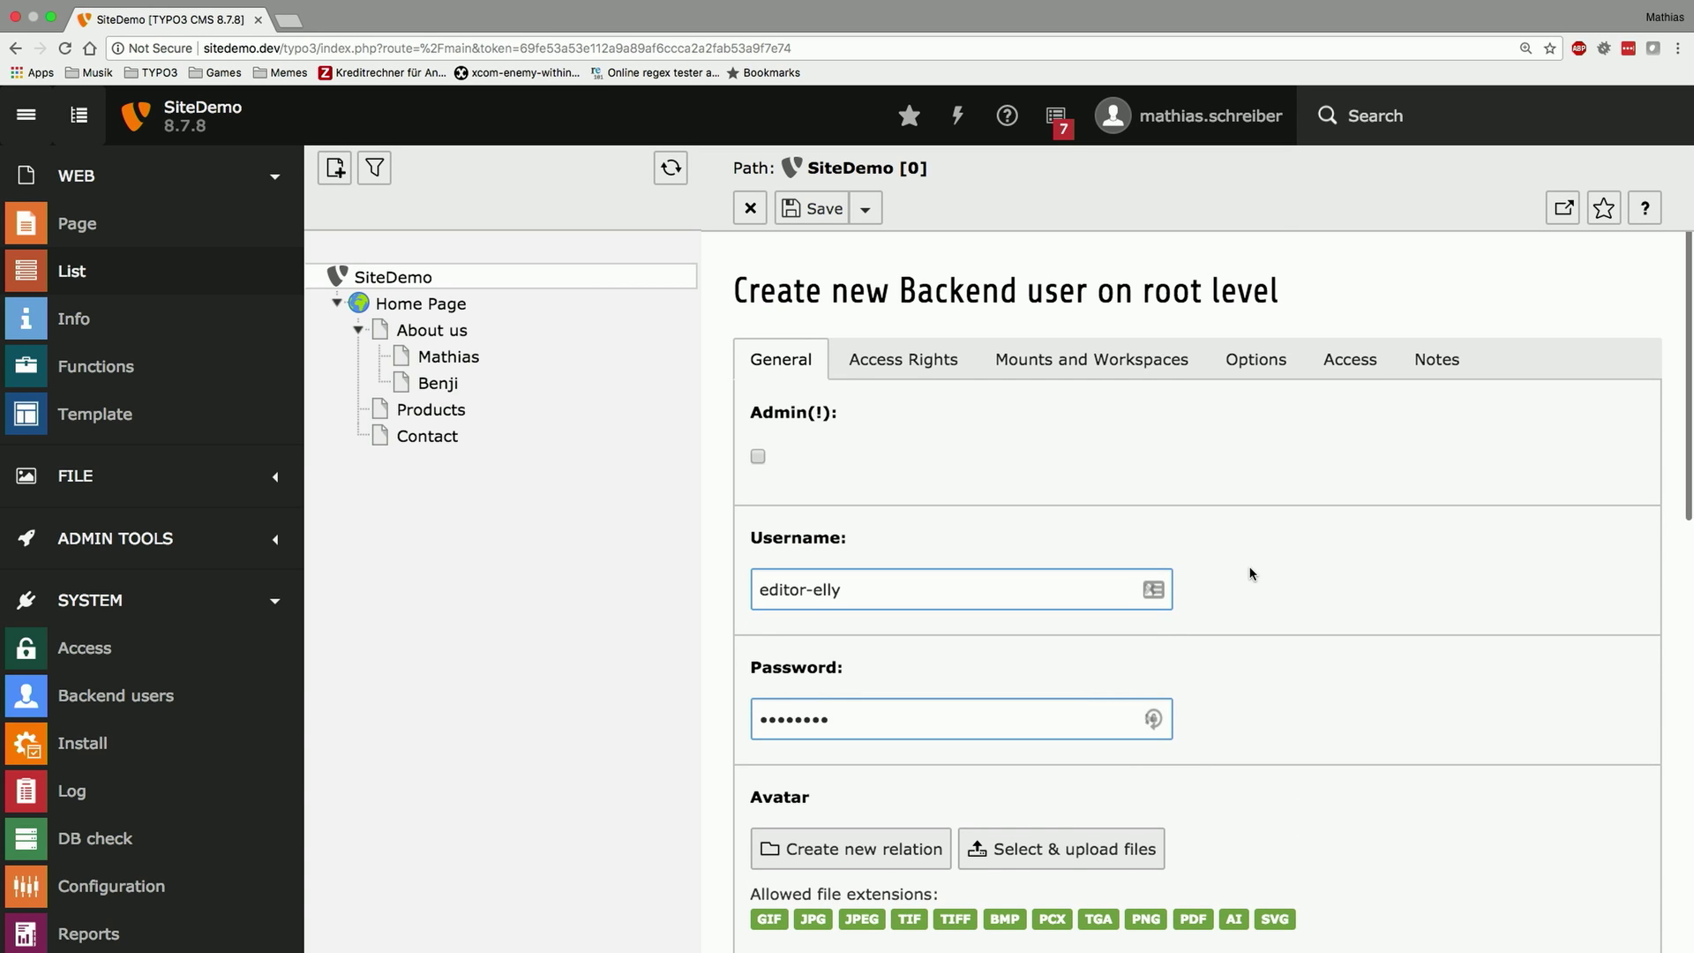
{"action": "left_click", "coordinate": [865, 209]}
{"action": "left_click", "coordinate": [862, 278]}
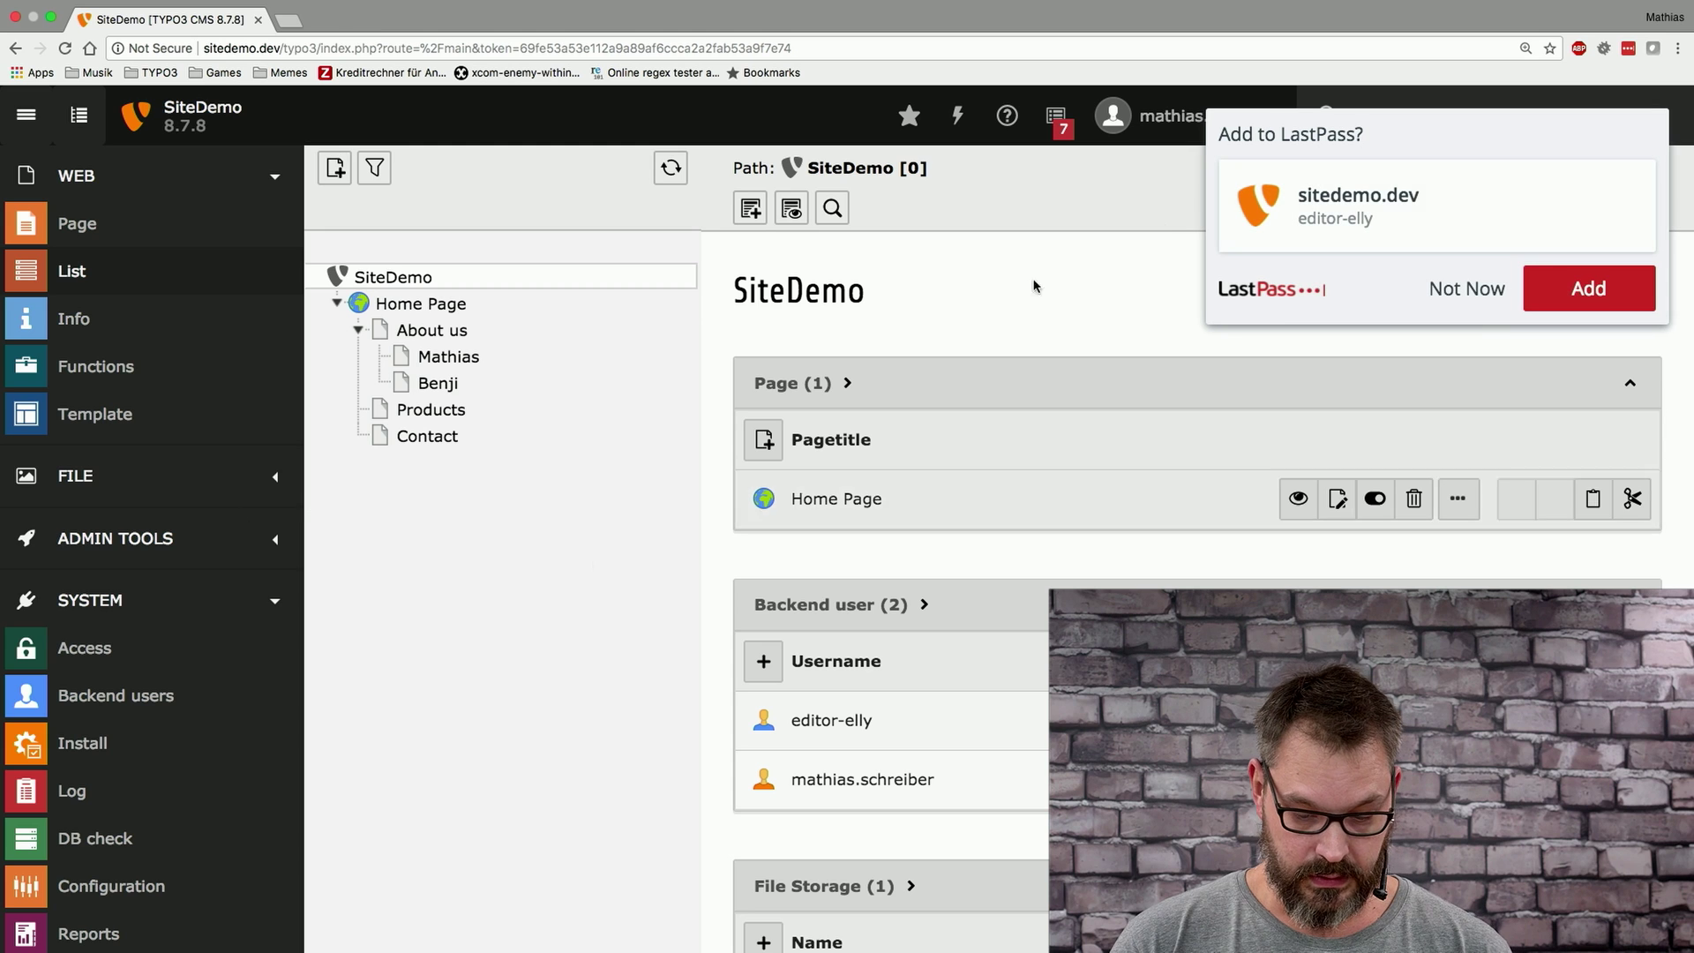
{"action": "left_click", "coordinate": [1465, 300]}
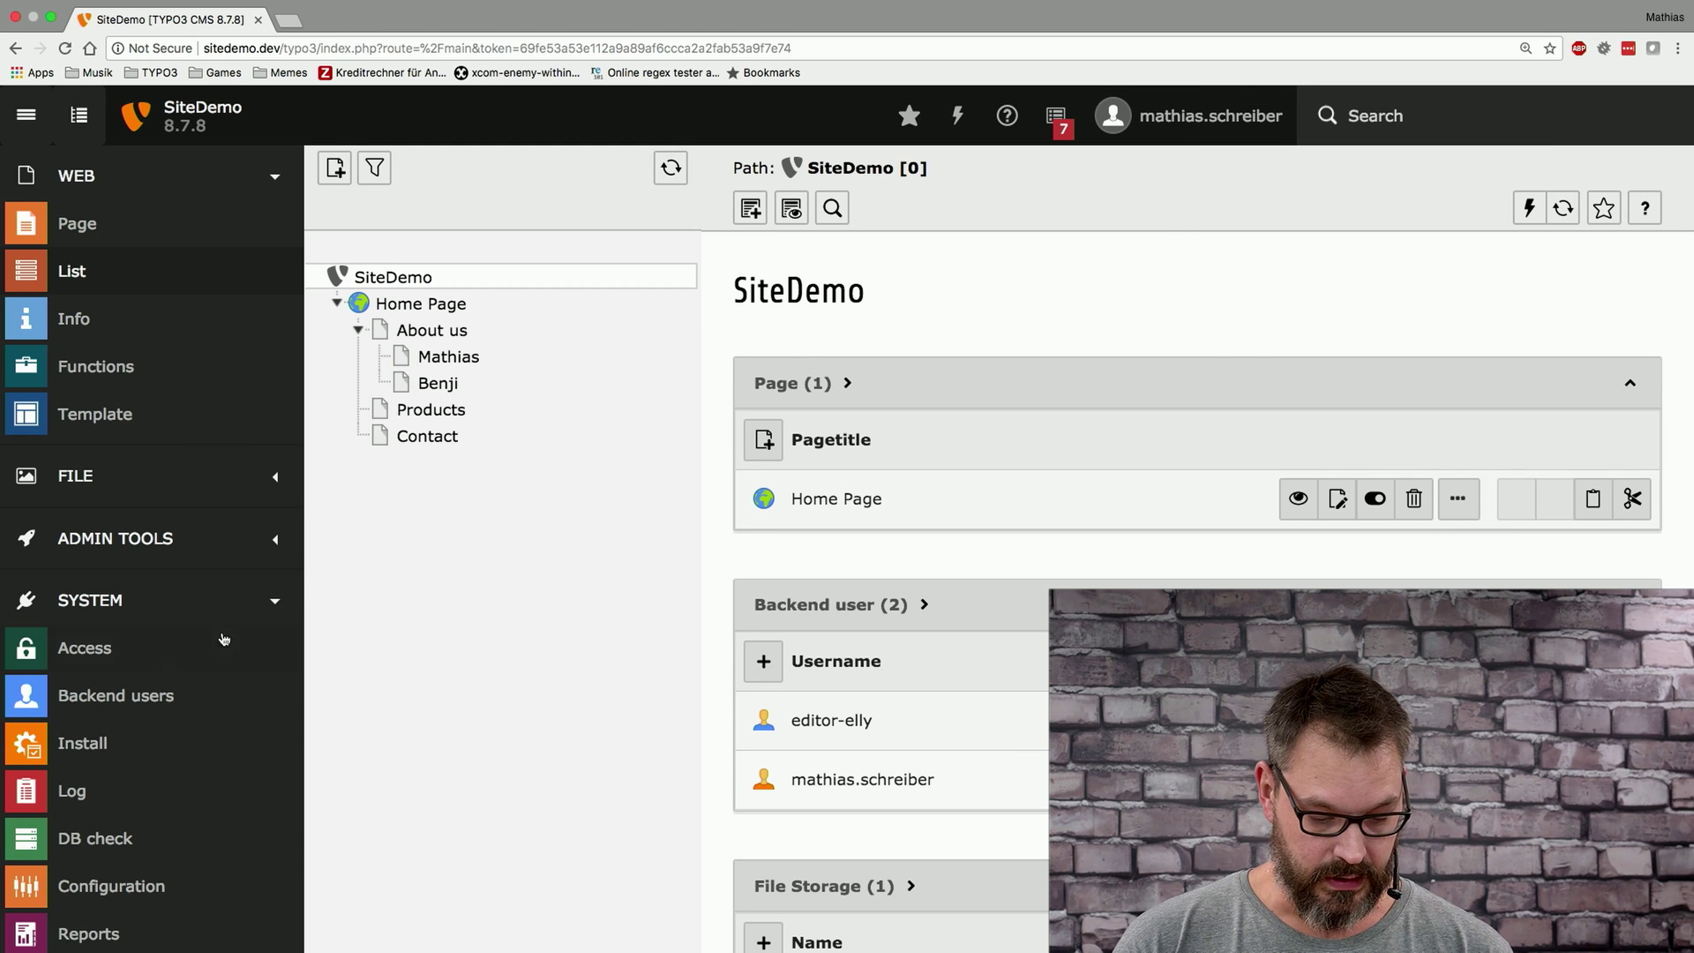
- Switch to the new editor account from the backend user listing to check its access, and return to the admin account
{"action": "left_click", "coordinate": [116, 700]}
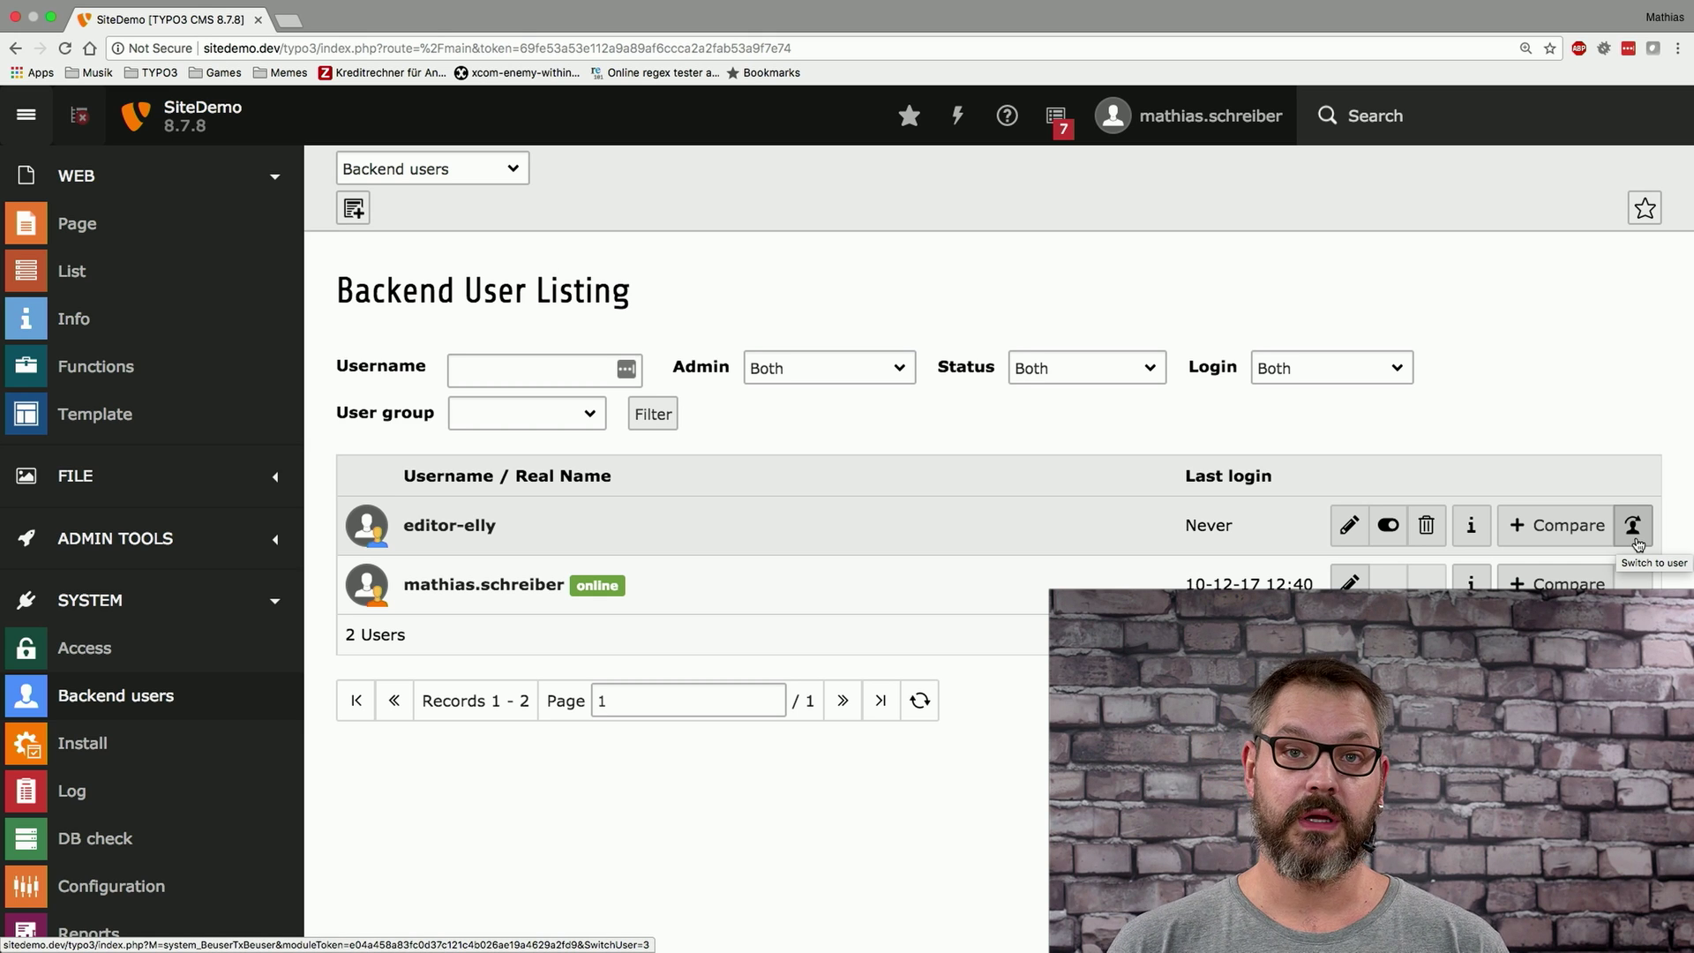
{"action": "left_click", "coordinate": [1635, 534]}
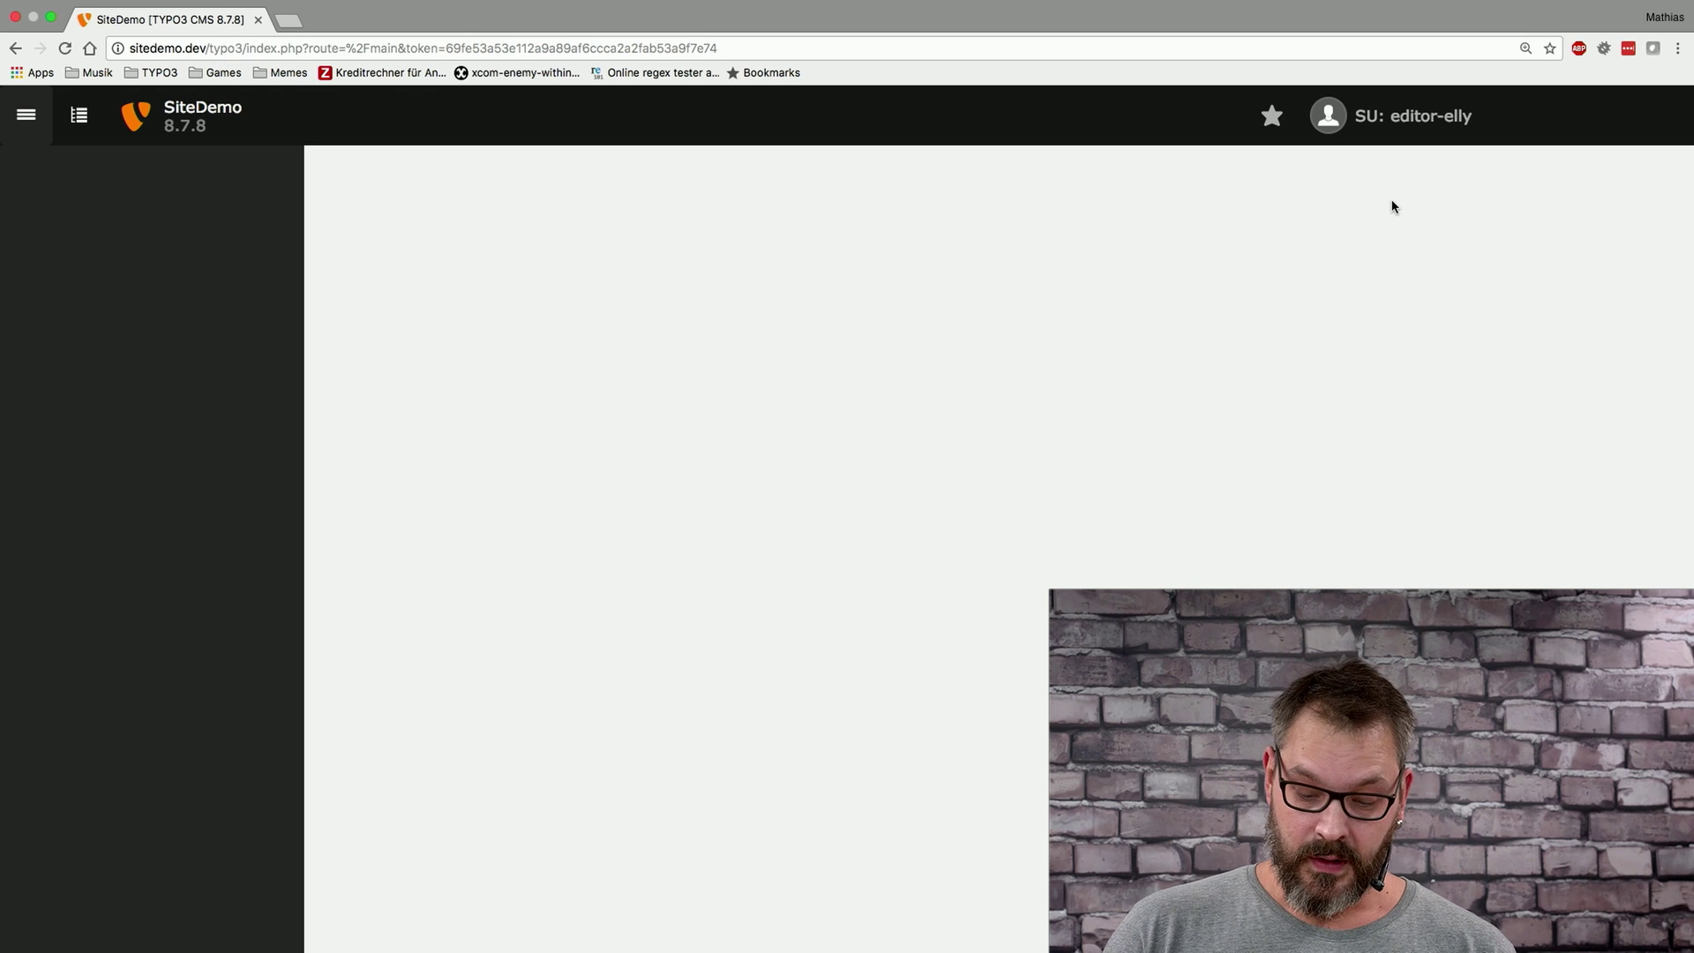
{"action": "left_click", "coordinate": [1399, 123]}
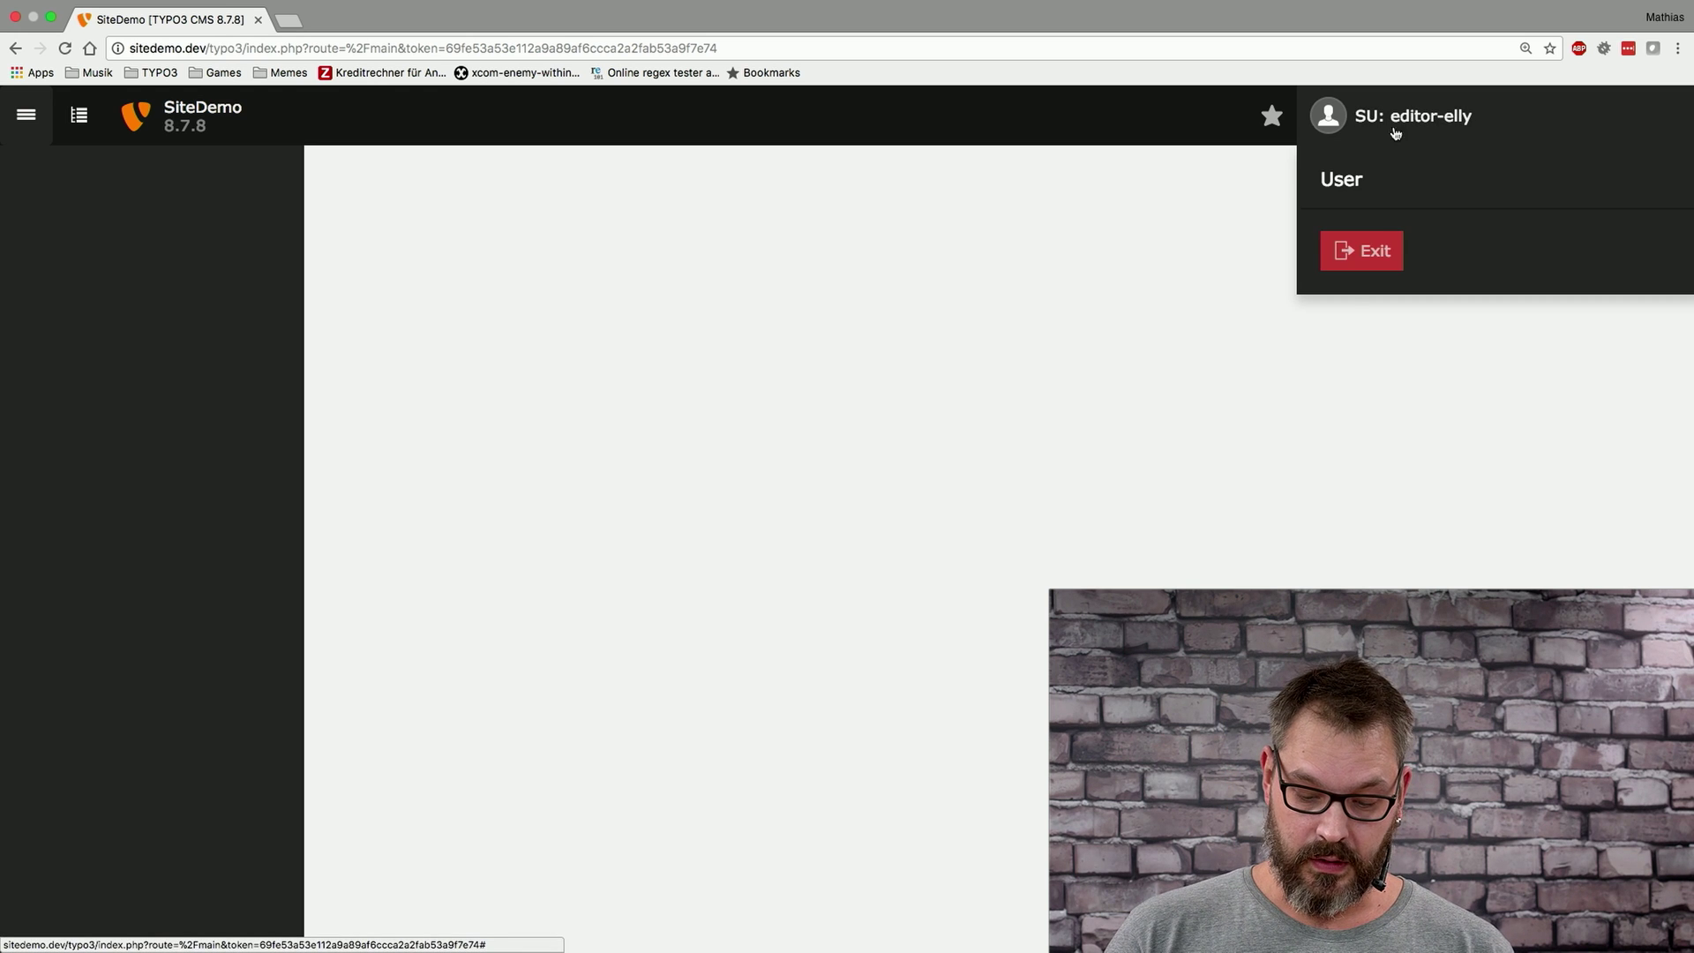
{"action": "left_click", "coordinate": [1367, 254]}
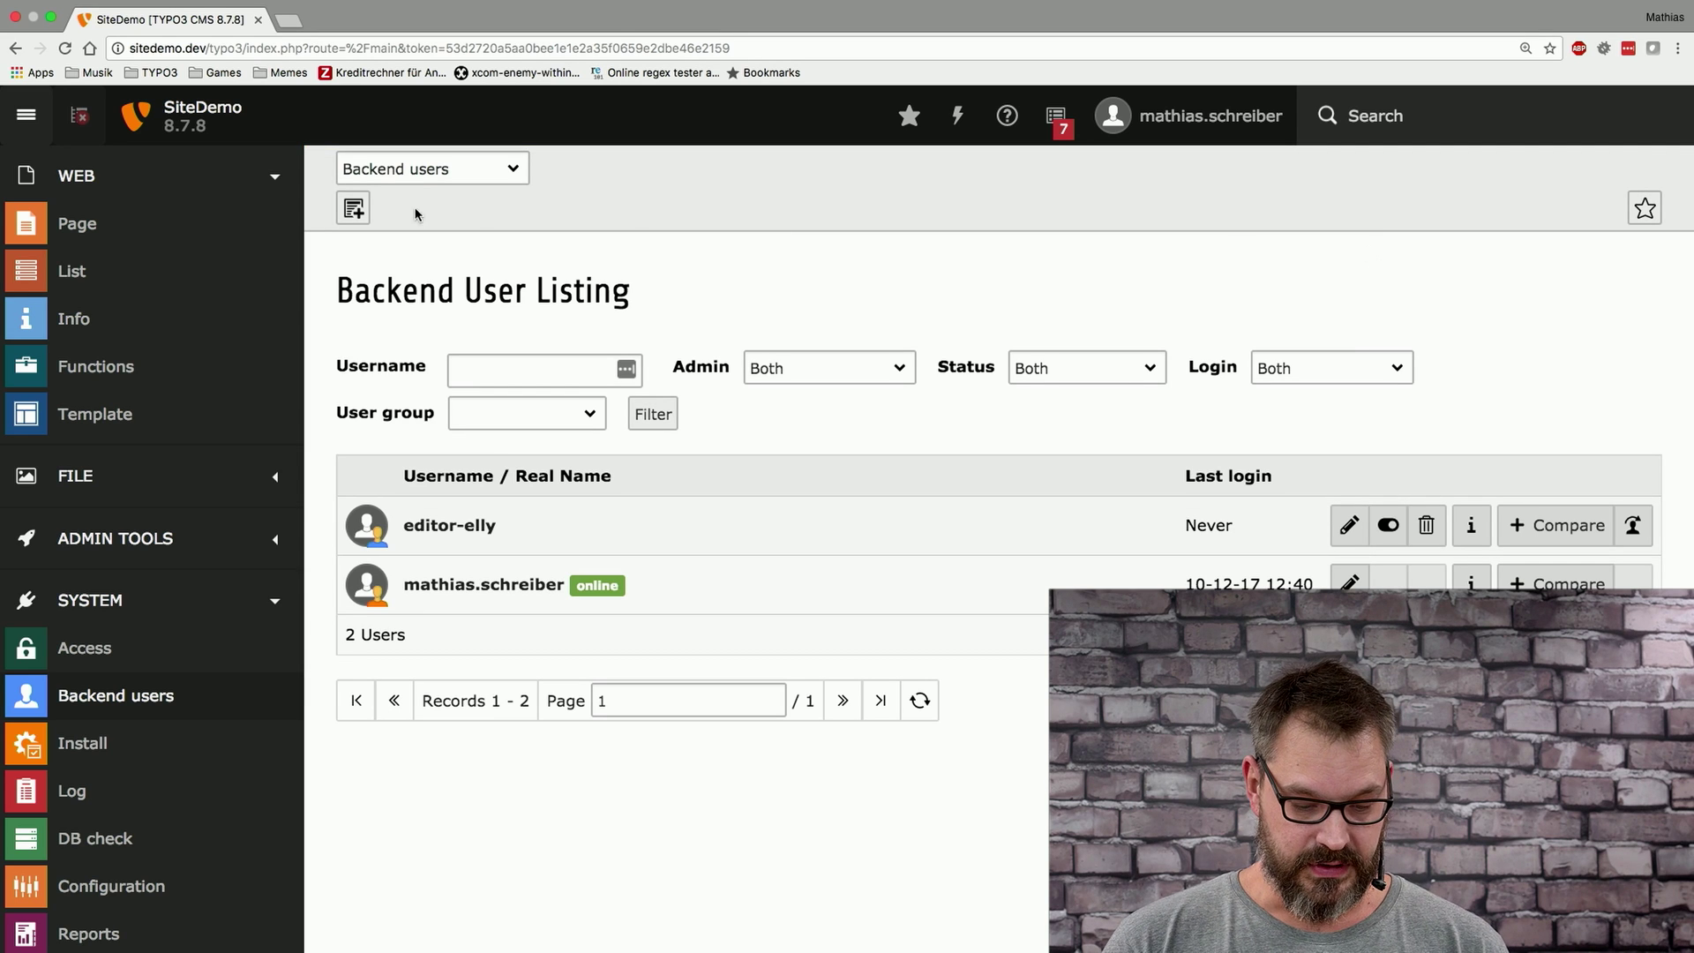
- Create a new backend user group with the group title "Role: Editor Canada"
{"action": "left_click", "coordinate": [458, 162]}
{"action": "left_click", "coordinate": [424, 188]}
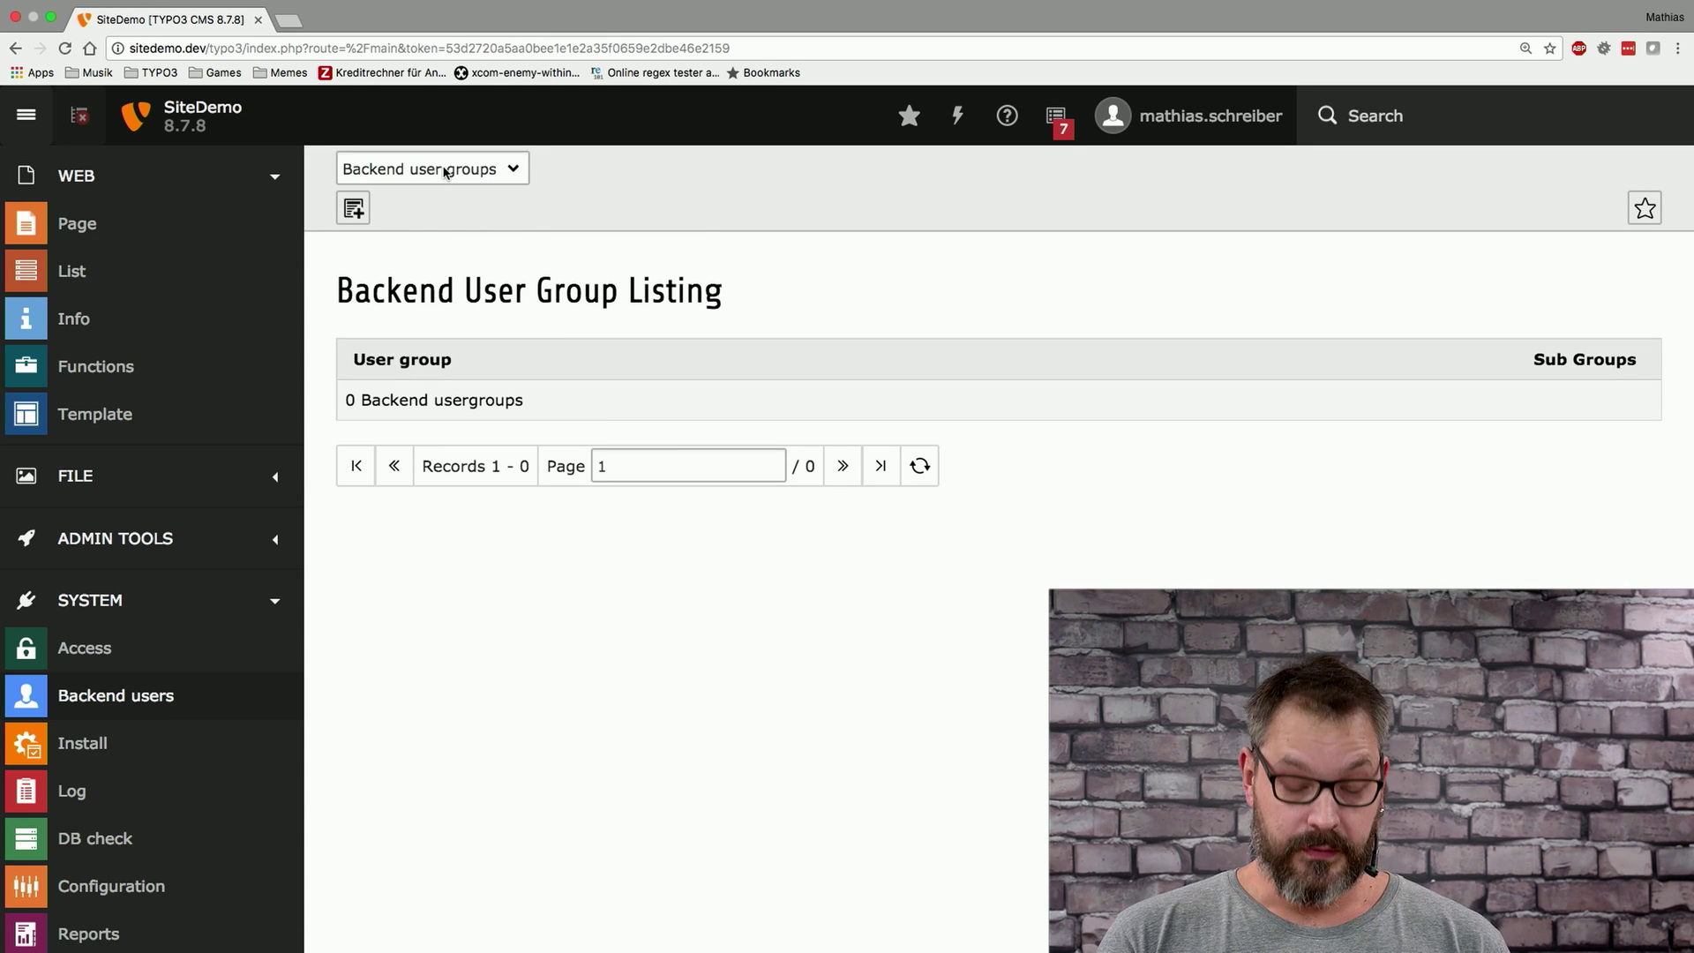
{"action": "left_click", "coordinate": [352, 212]}
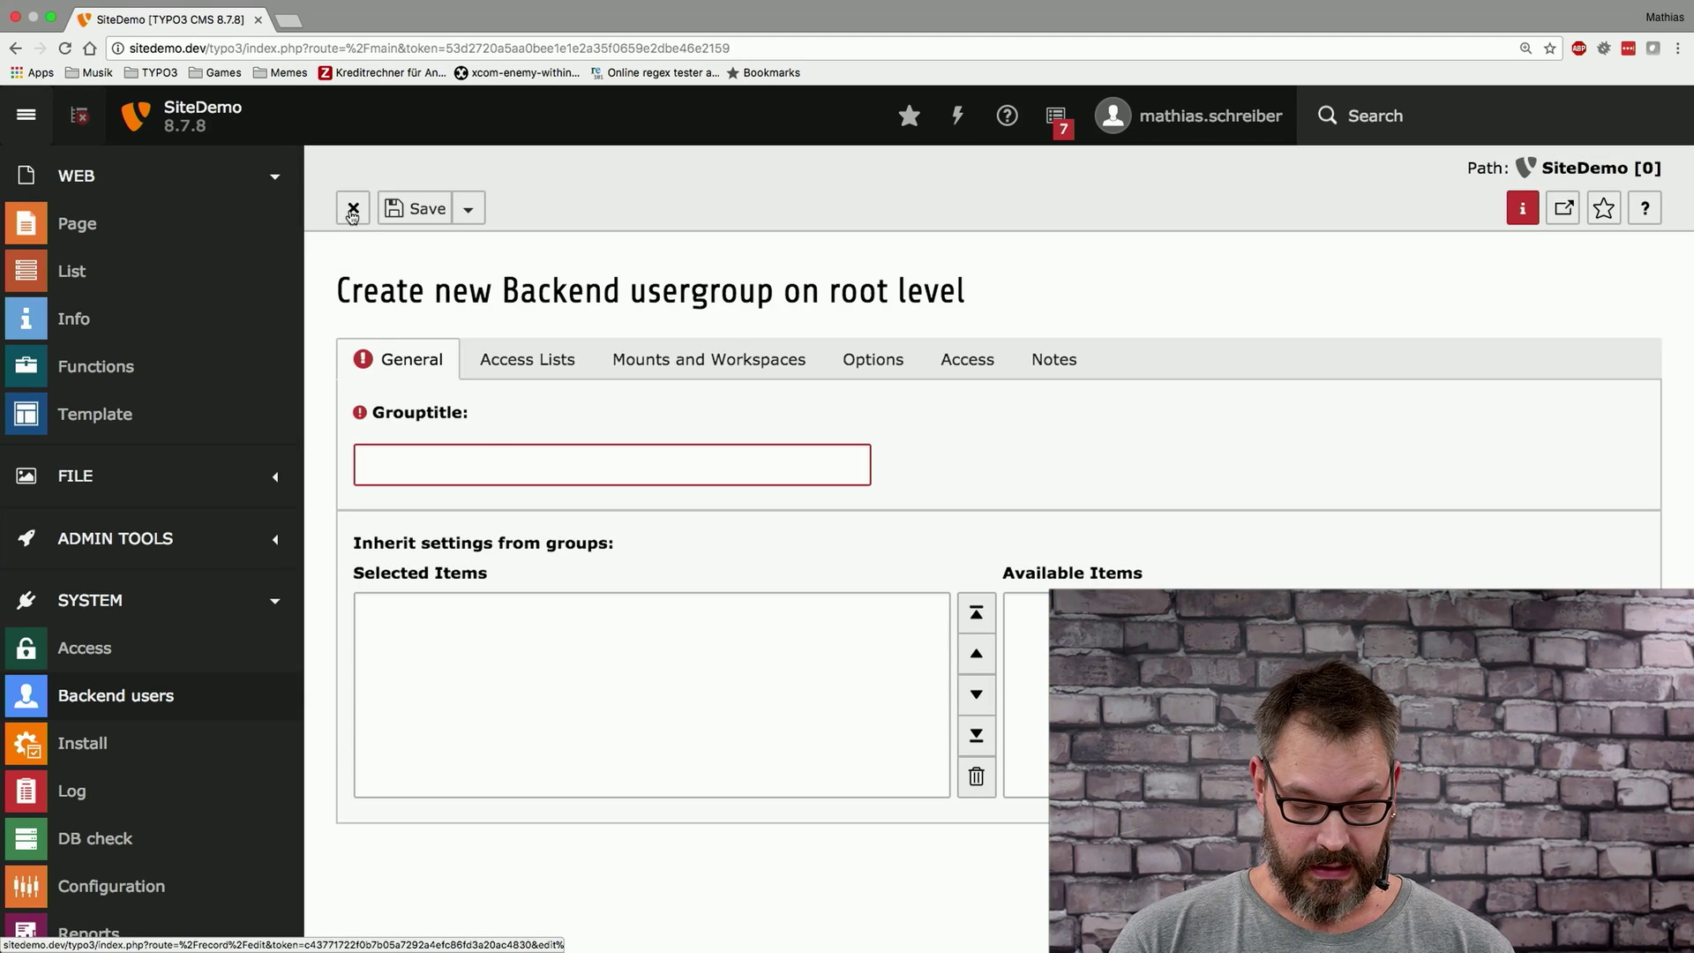
{"action": "left_click", "coordinate": [442, 456]}
{"action": "type", "text": "Ro"}
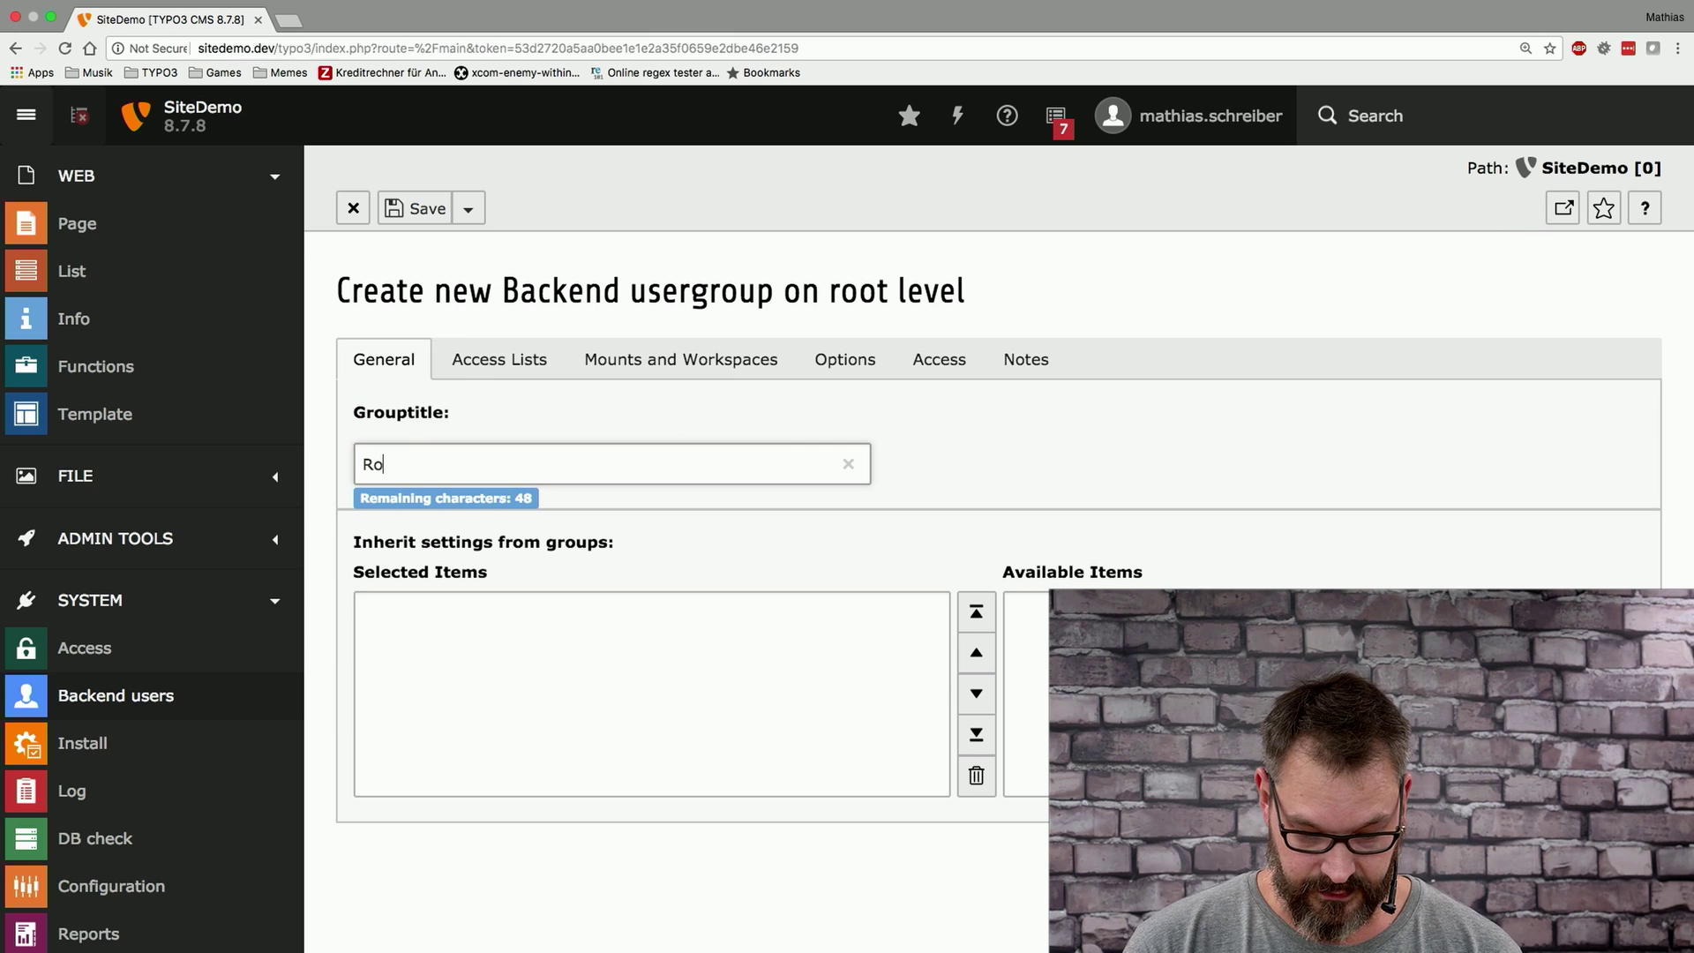
{"action": "type", "text": "le: Can"}
{"action": "key", "text": "BackSpace"}
{"action": "type", "text": "E"}
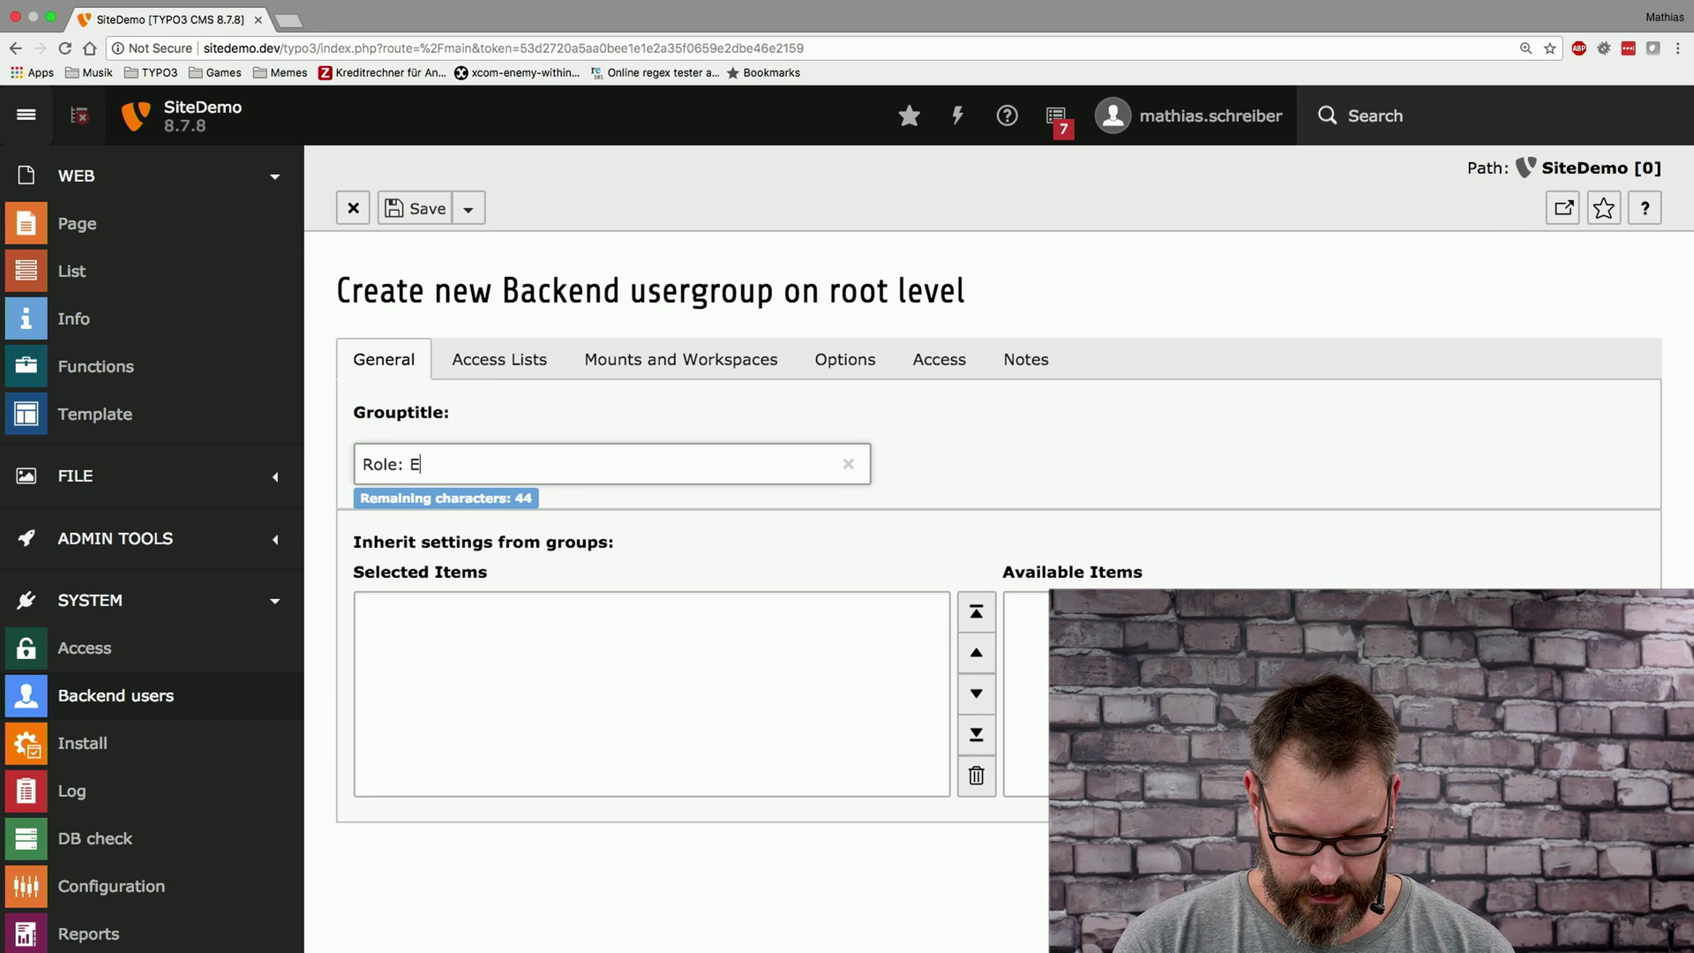
{"action": "type", "text": "ditor Canada"}
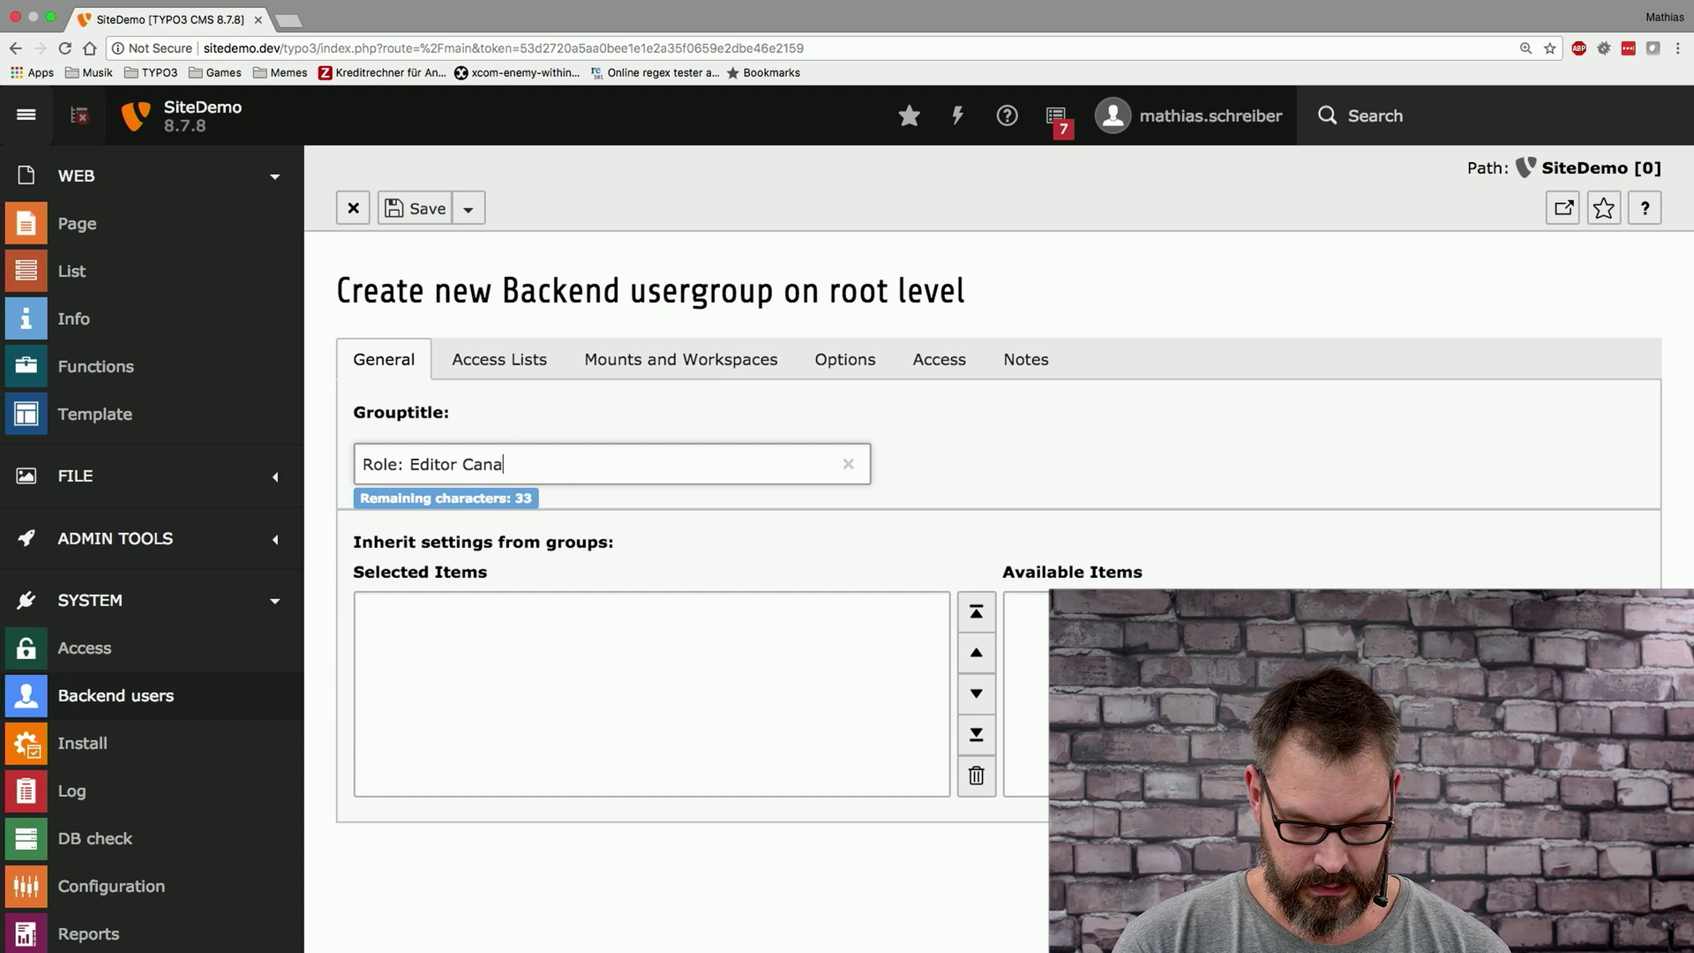
{"action": "left_click", "coordinate": [1001, 442]}
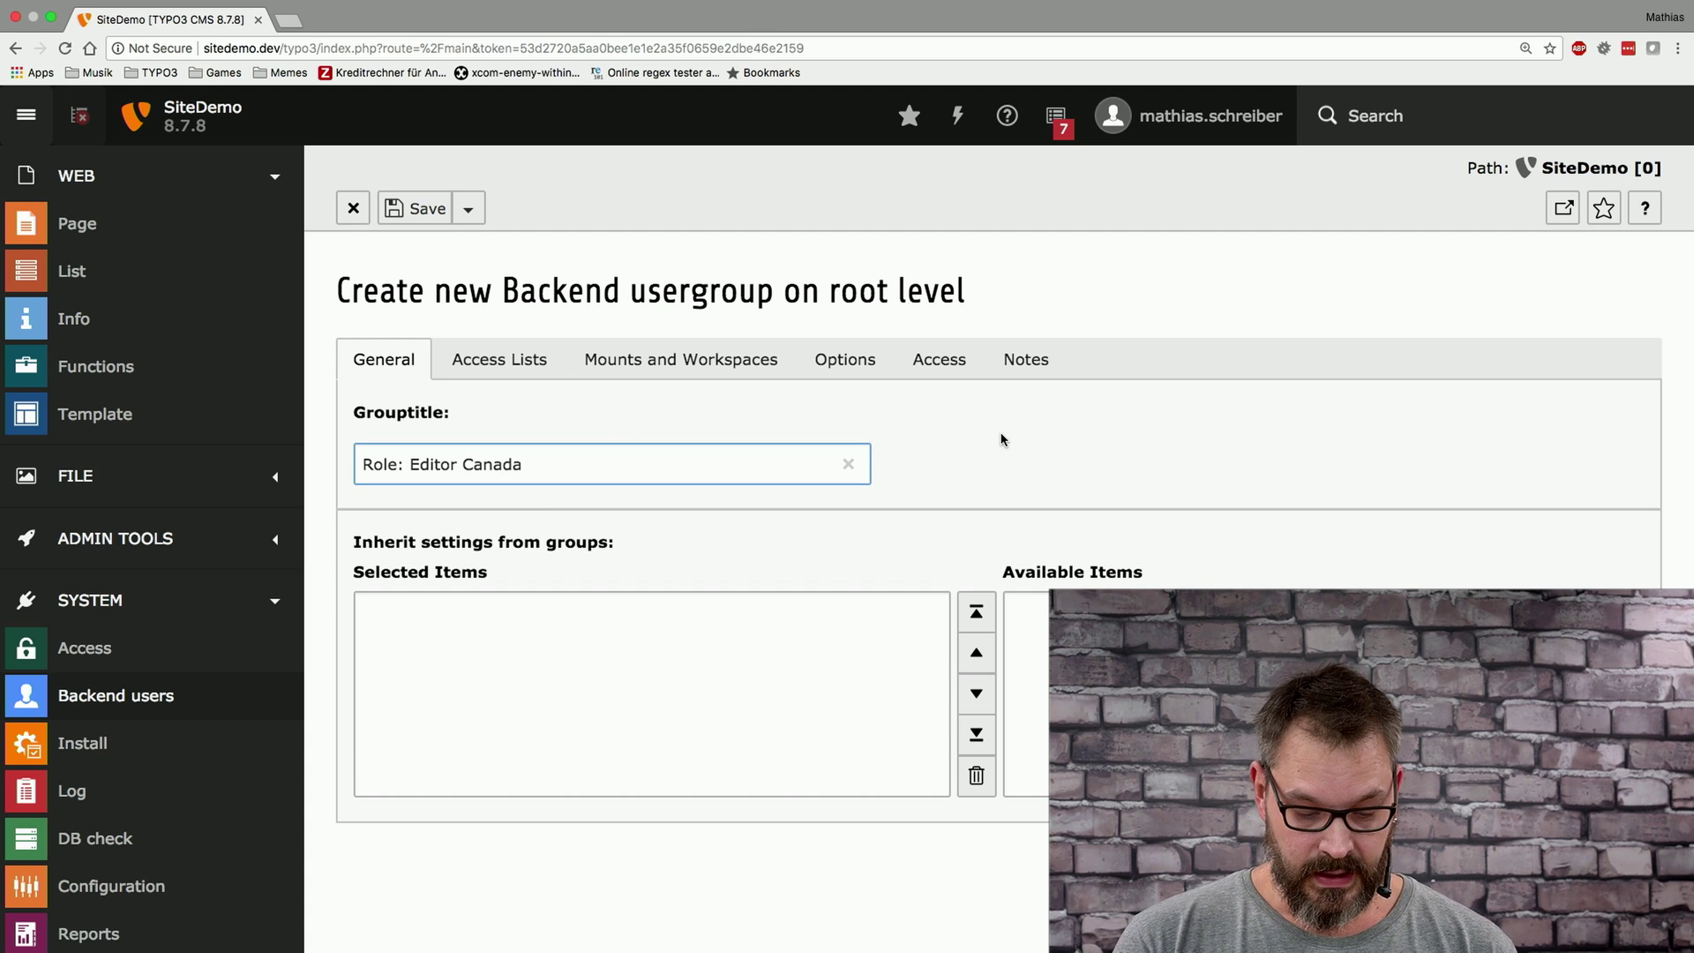
- Allow the group the modules Web>Page, Web>Functions, File>Filelist and User tools>User settings, and save and close it
{"action": "left_click", "coordinate": [490, 365]}
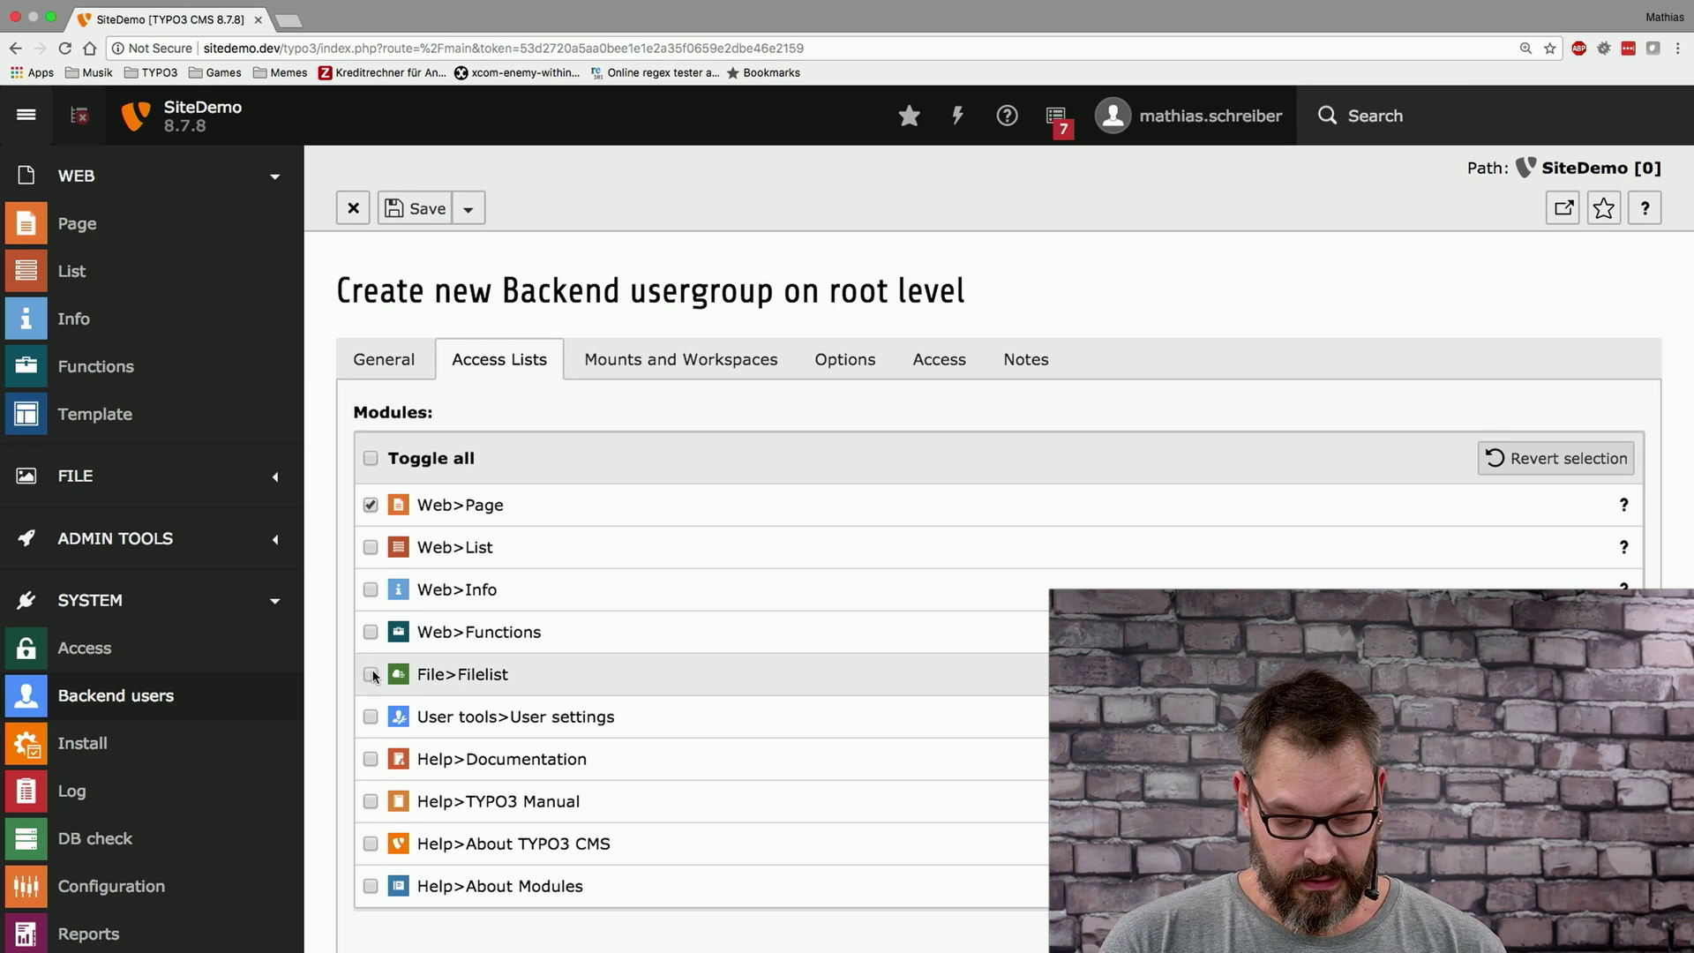
{"action": "left_click", "coordinate": [371, 635]}
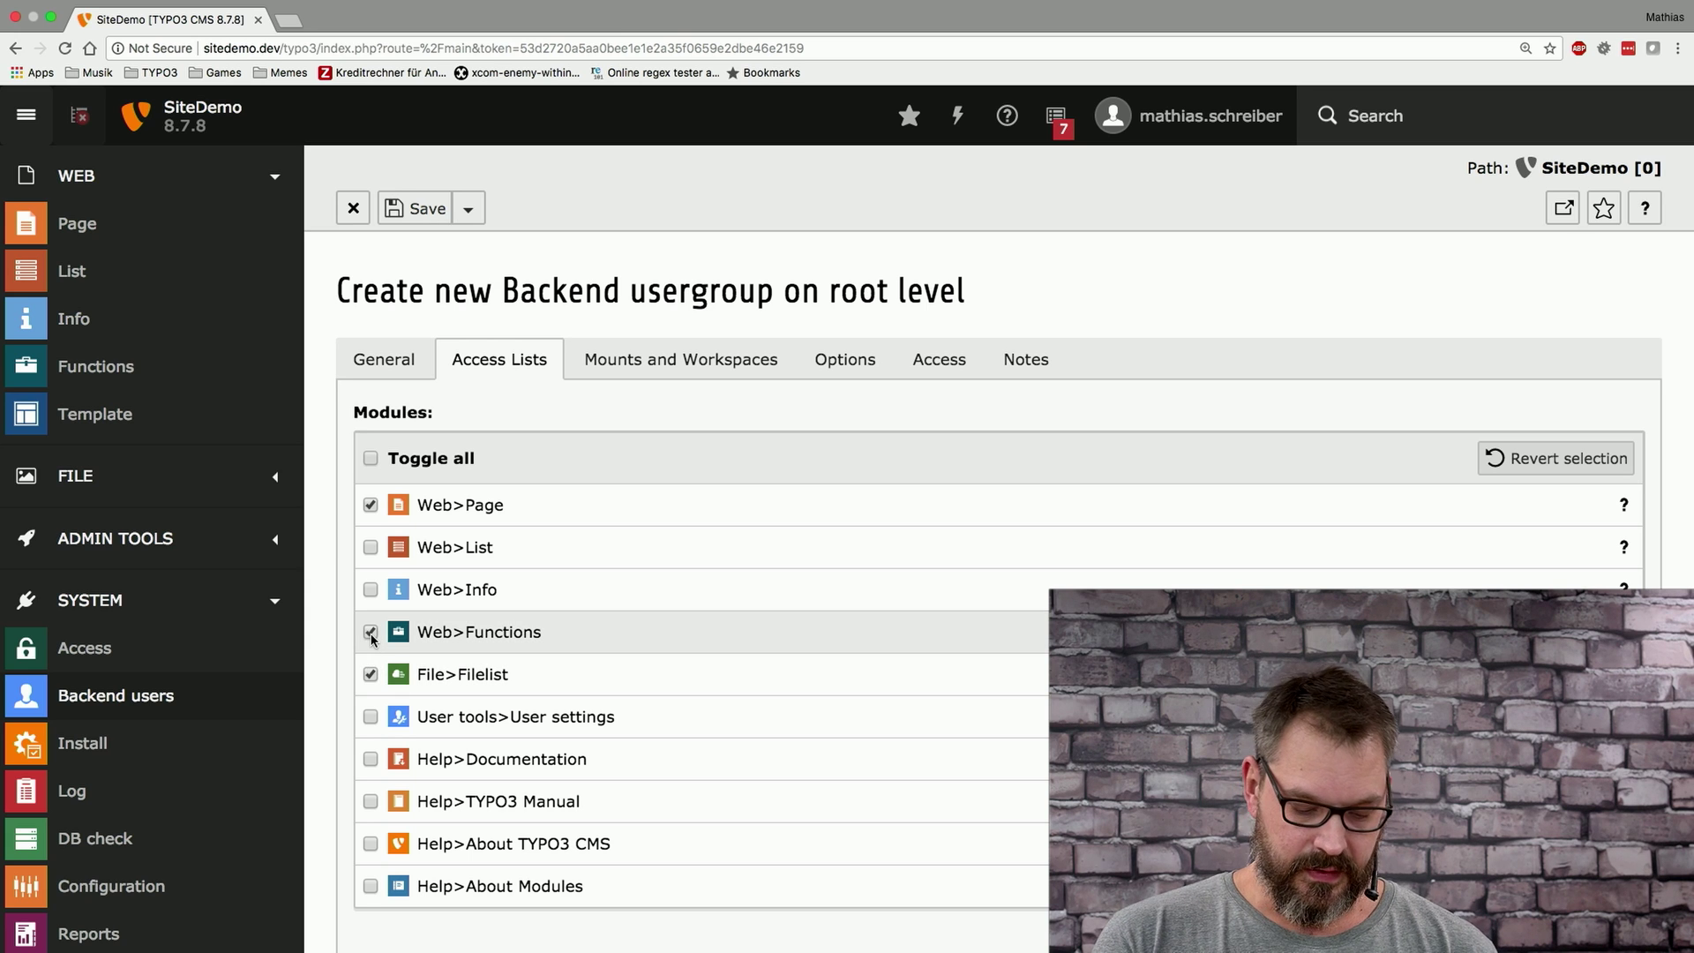
{"action": "left_click", "coordinate": [371, 718]}
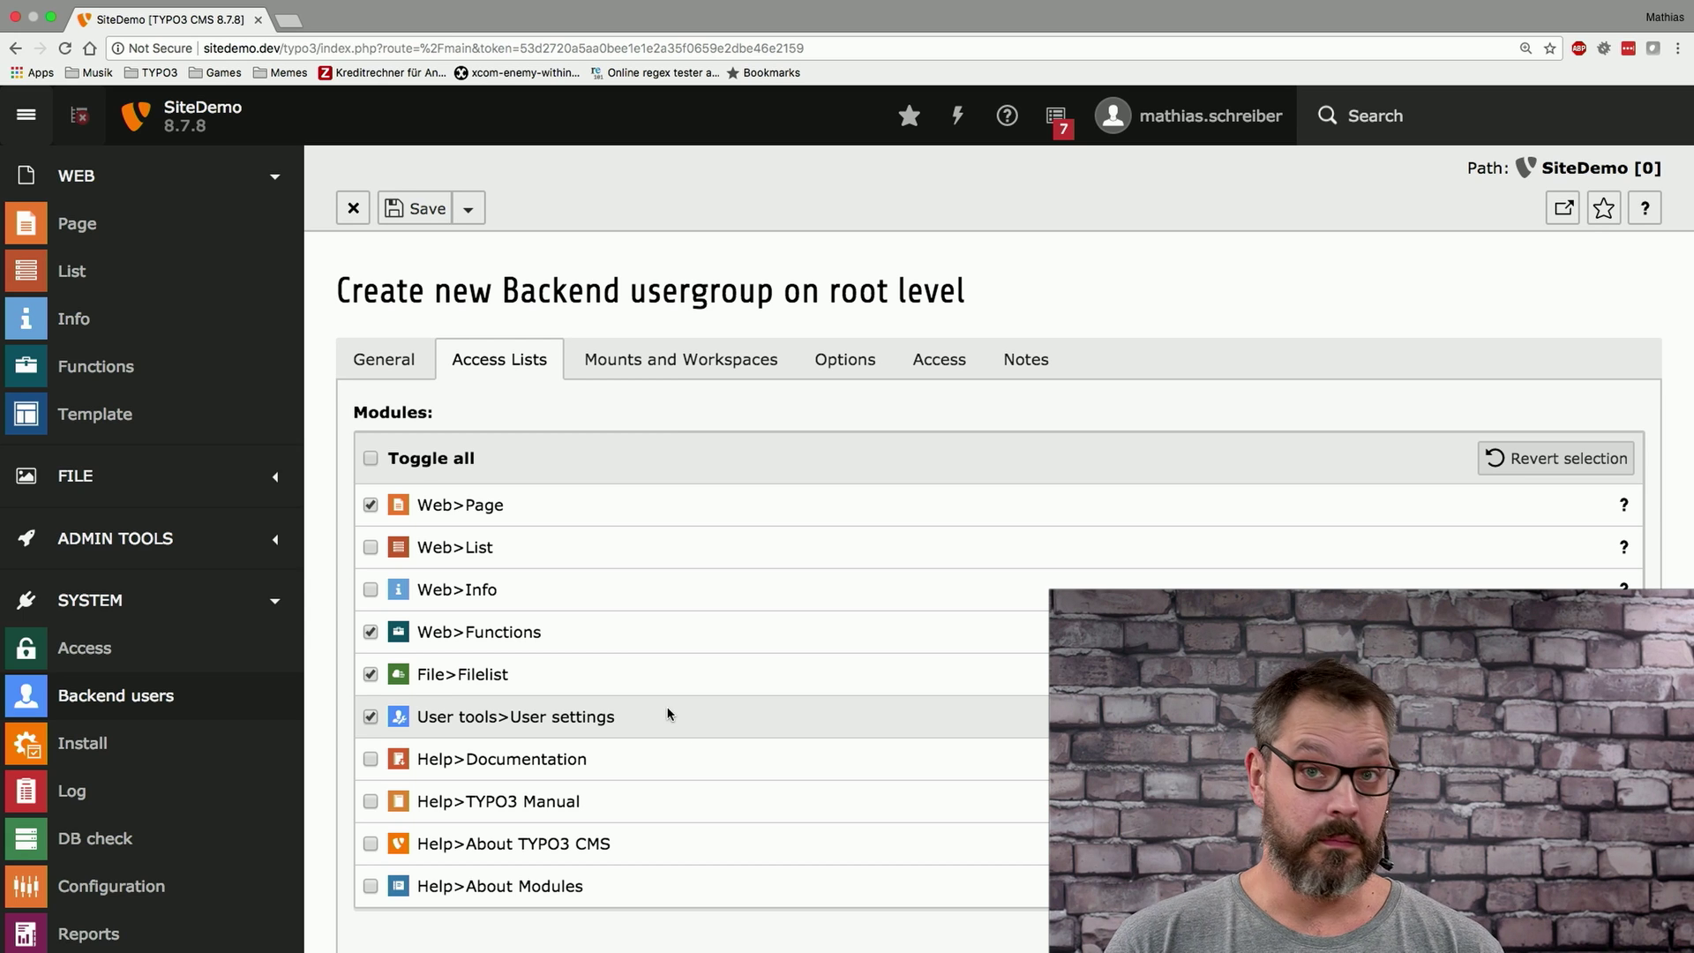
{"action": "left_click", "coordinate": [469, 208]}
{"action": "left_click", "coordinate": [473, 279]}
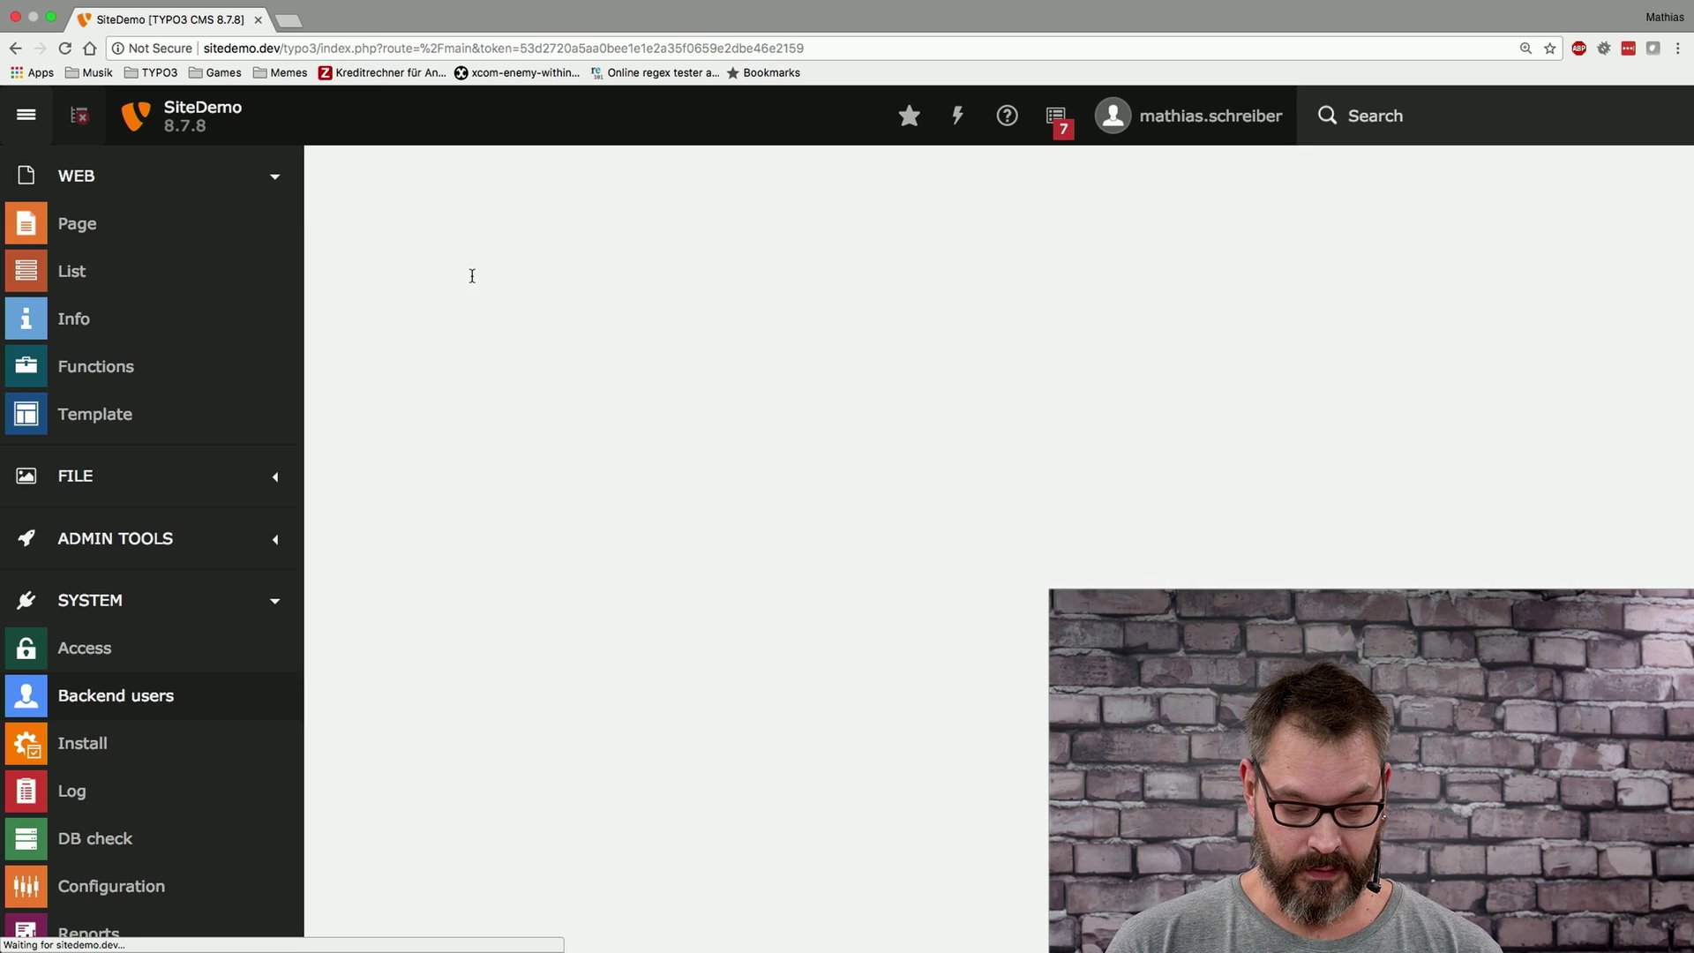
- Assign the group "Role: Editor Canada" to the editor's backend user, save and close the record, and decline storing the login
{"action": "left_click", "coordinate": [456, 172]}
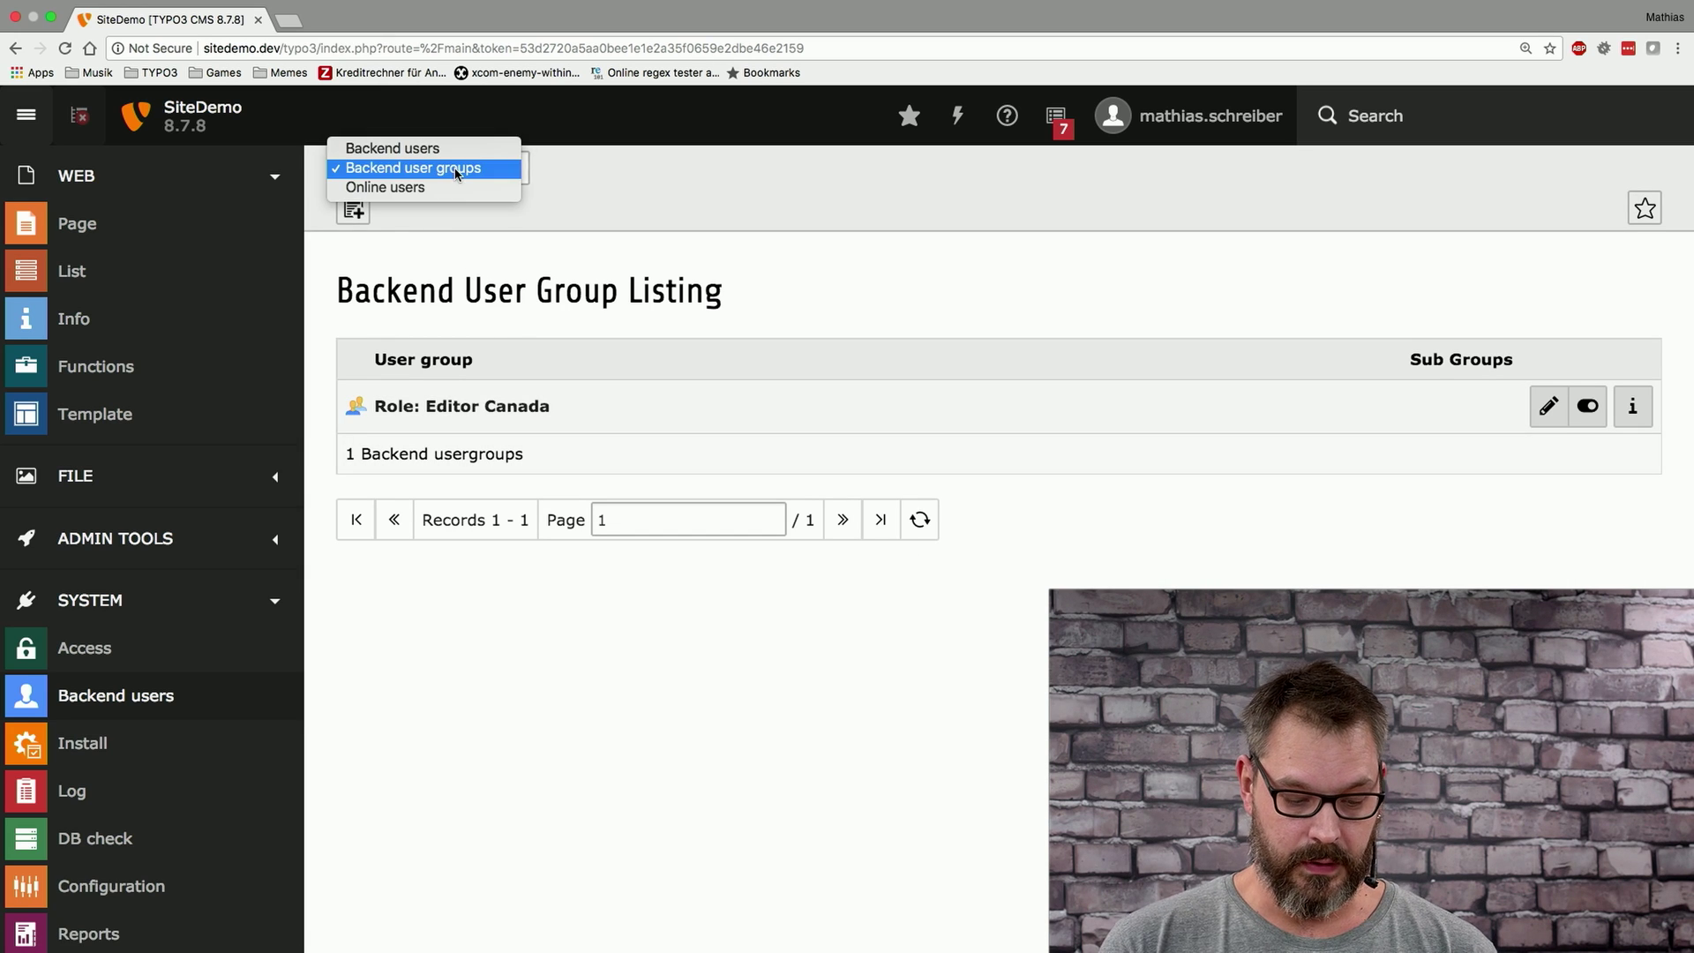
{"action": "left_click", "coordinate": [436, 148]}
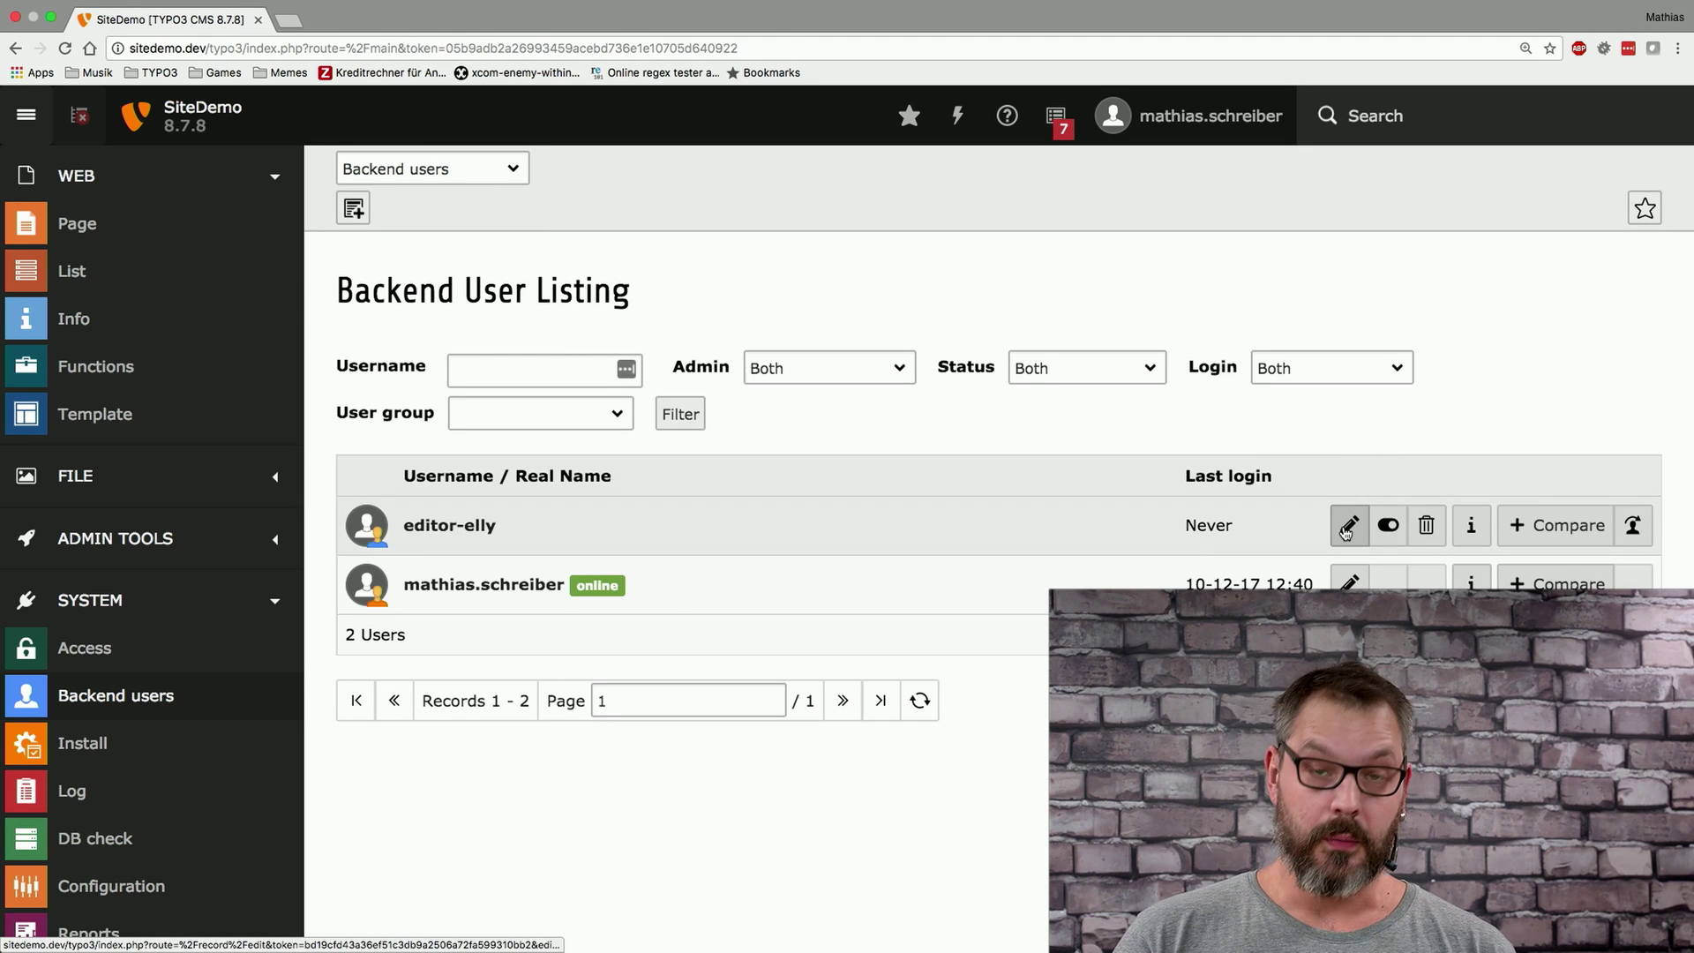
{"action": "left_click", "coordinate": [1347, 526]}
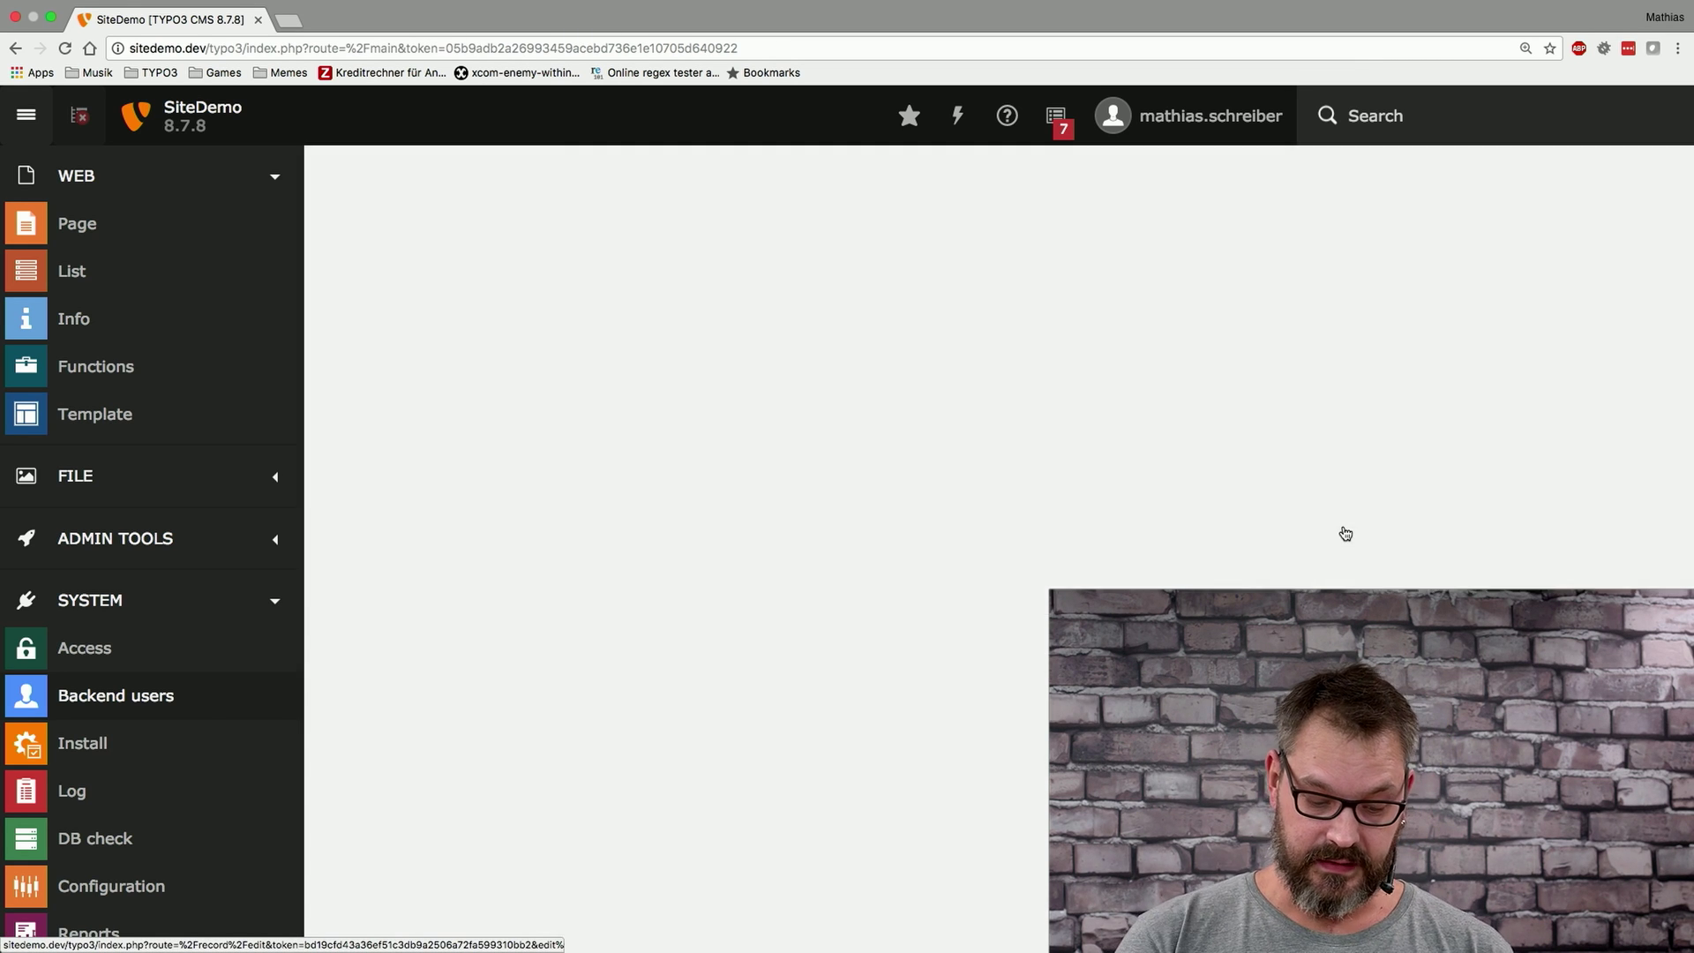
{"action": "scroll", "coordinate": [1108, 644], "scroll_direction": "down", "scroll_amount": 3}
{"action": "scroll", "coordinate": [1106, 646], "scroll_direction": "down", "scroll_amount": 3}
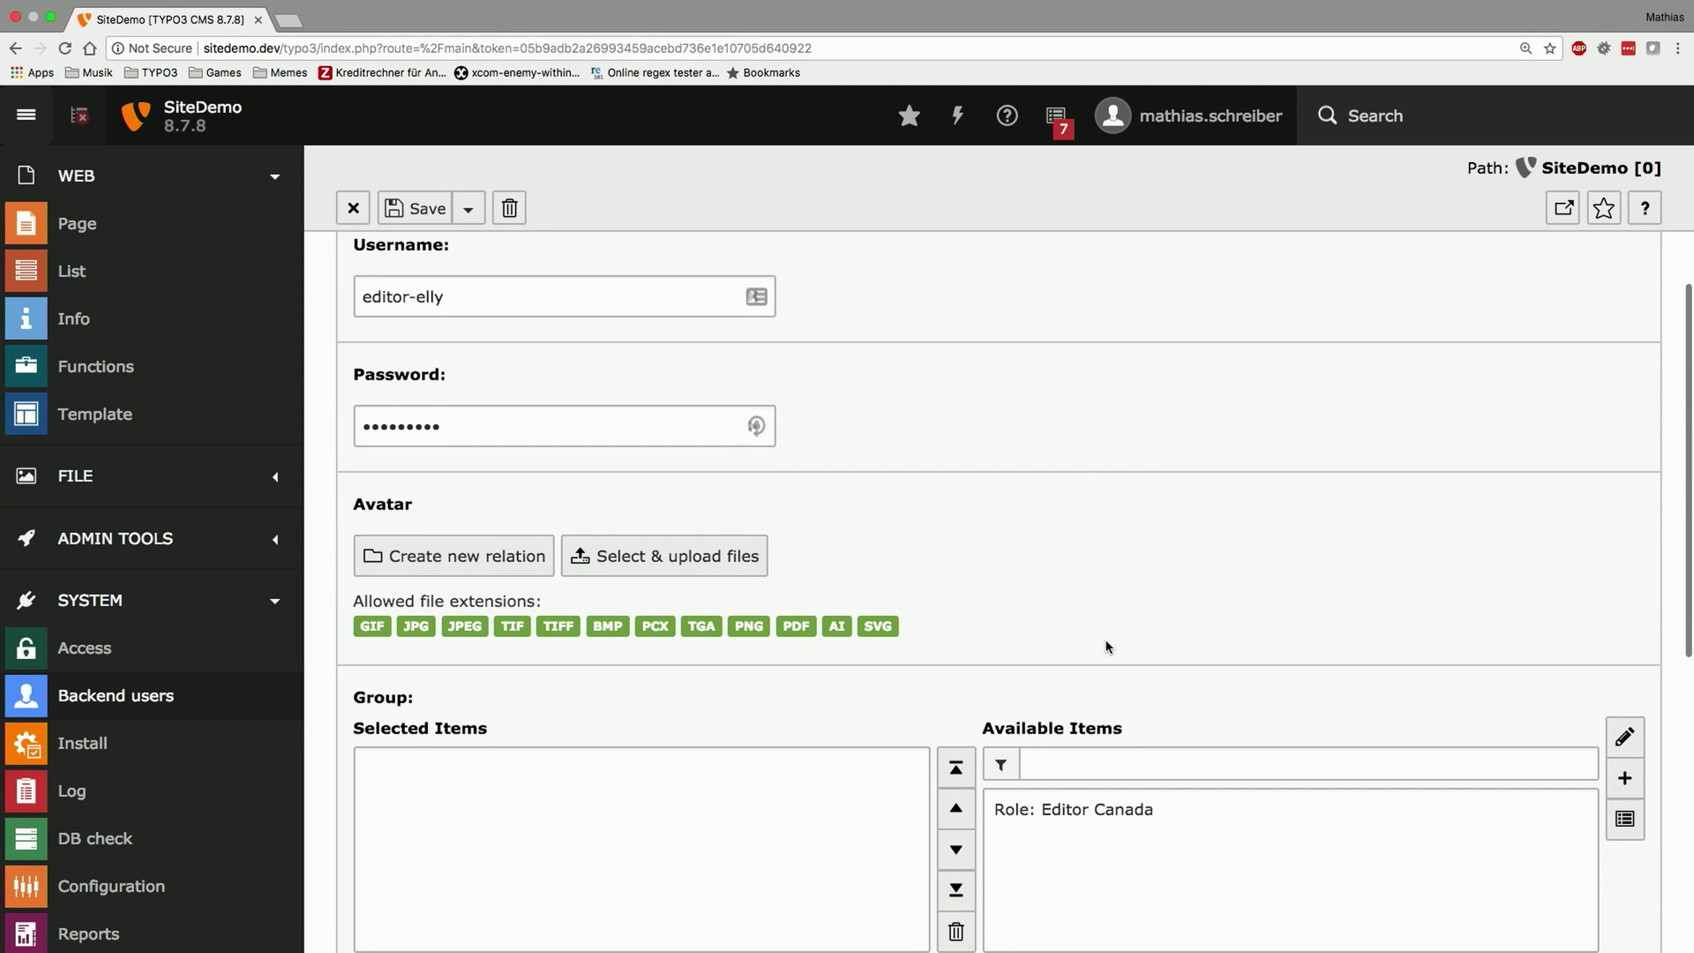
{"action": "left_click", "coordinate": [1078, 804]}
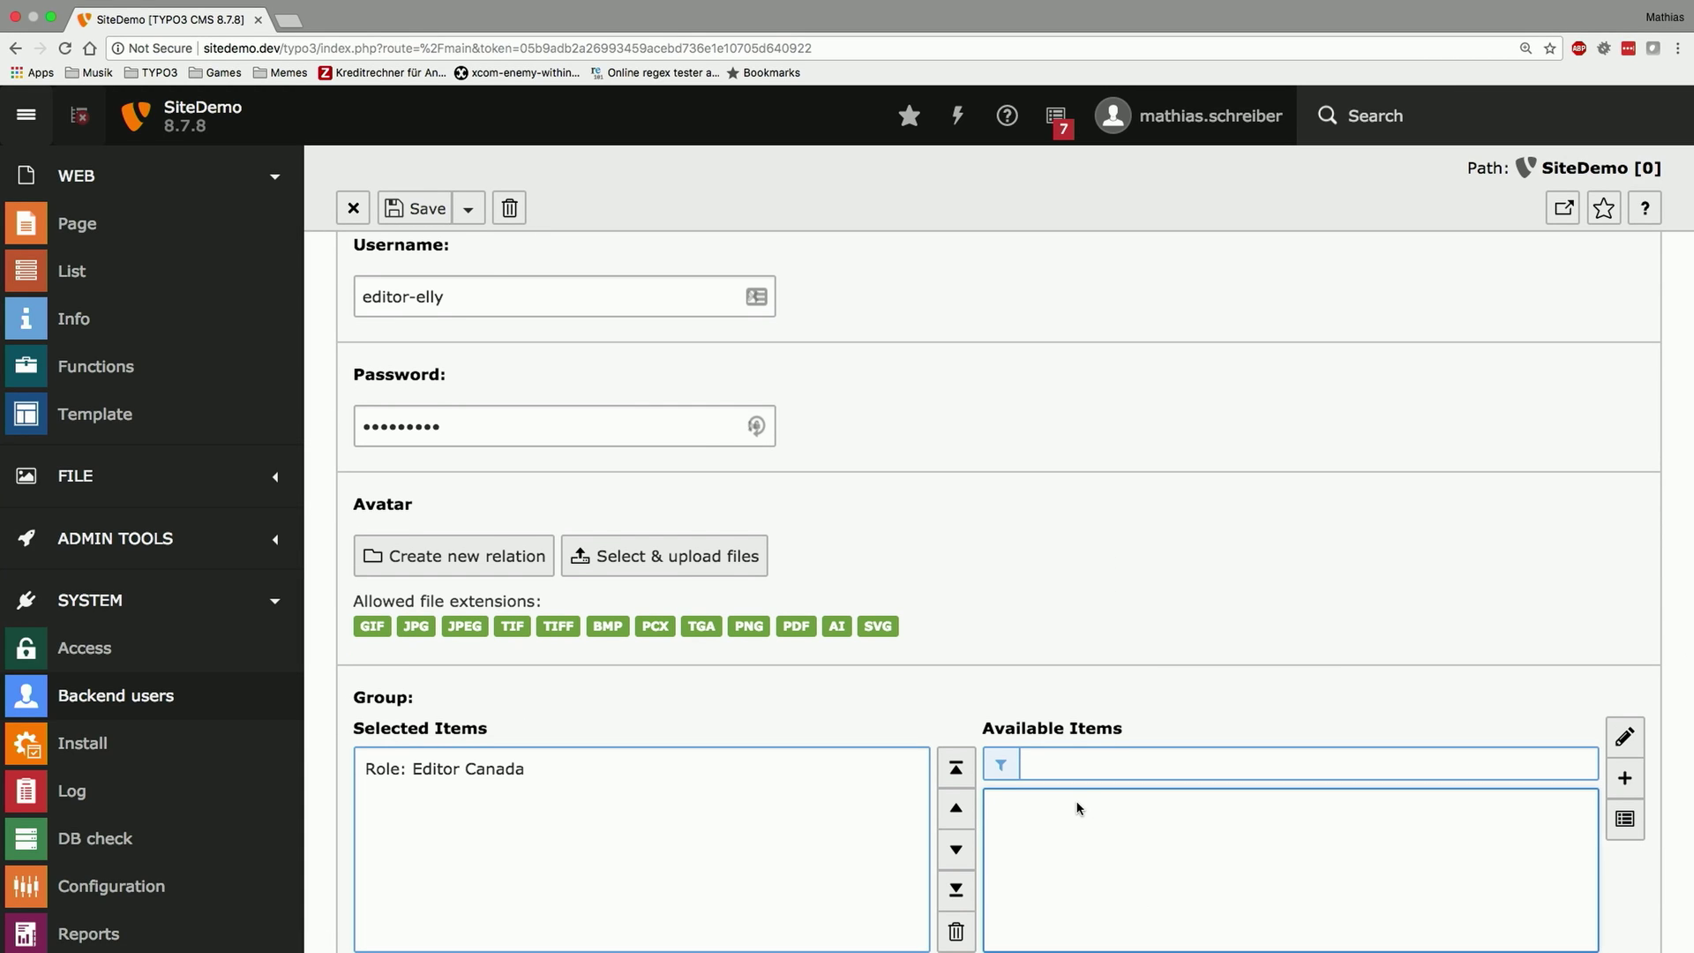
{"action": "left_click", "coordinate": [469, 208]}
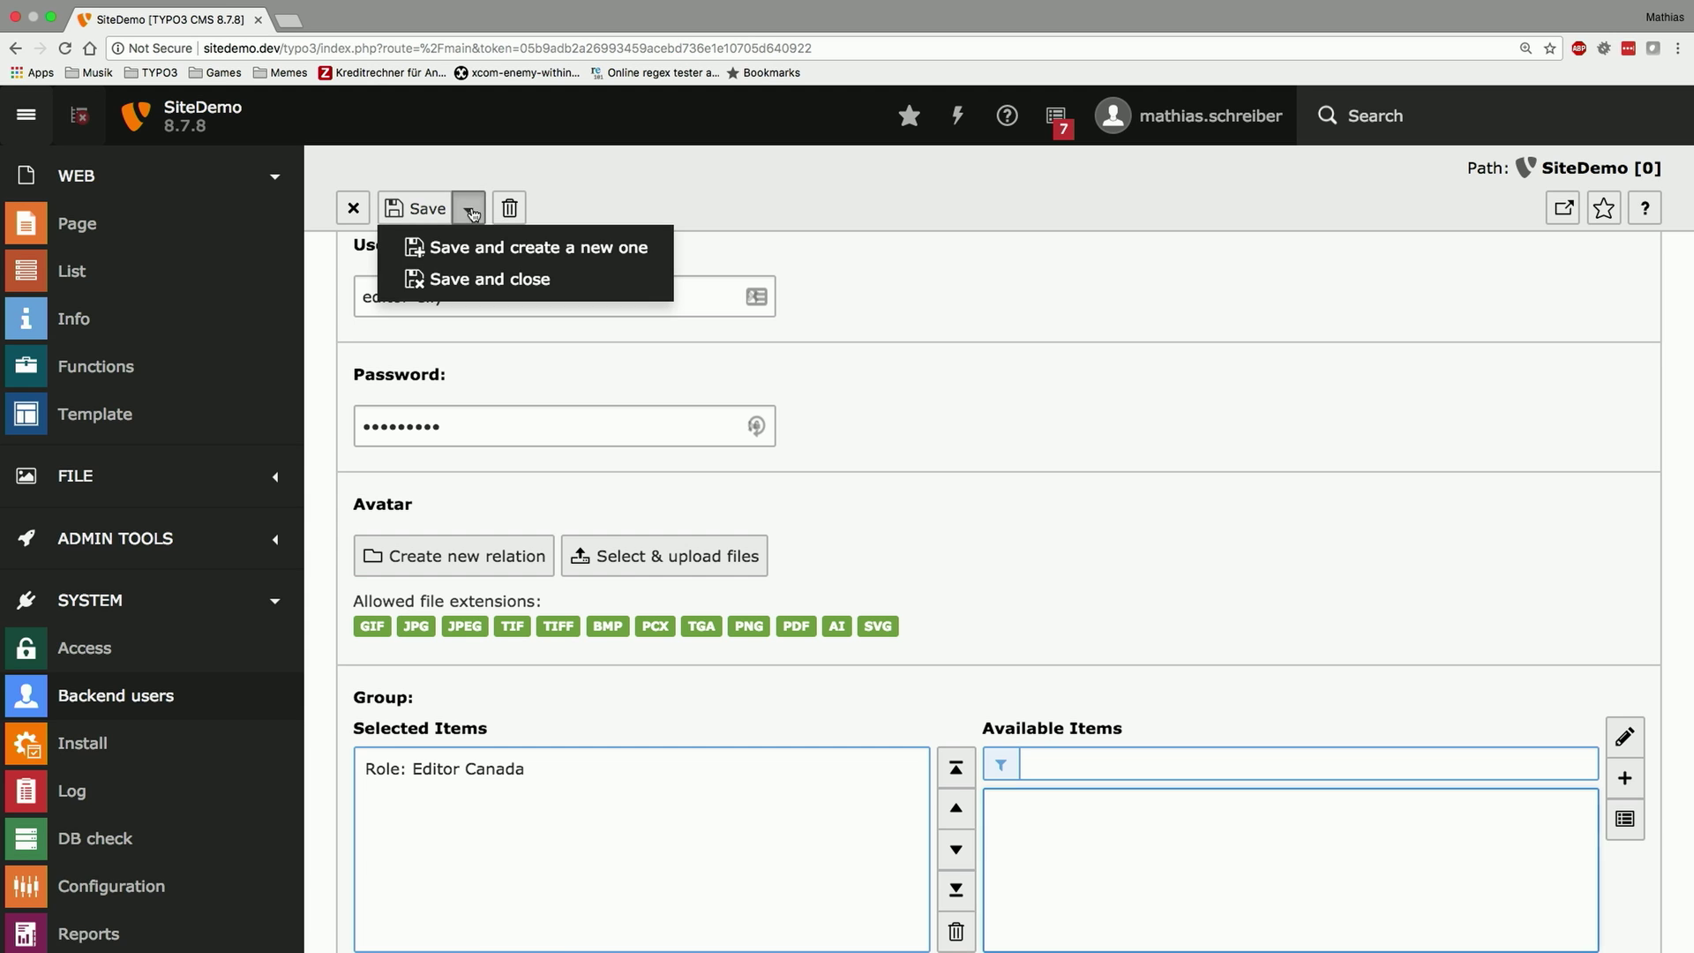
{"action": "left_click", "coordinate": [472, 279]}
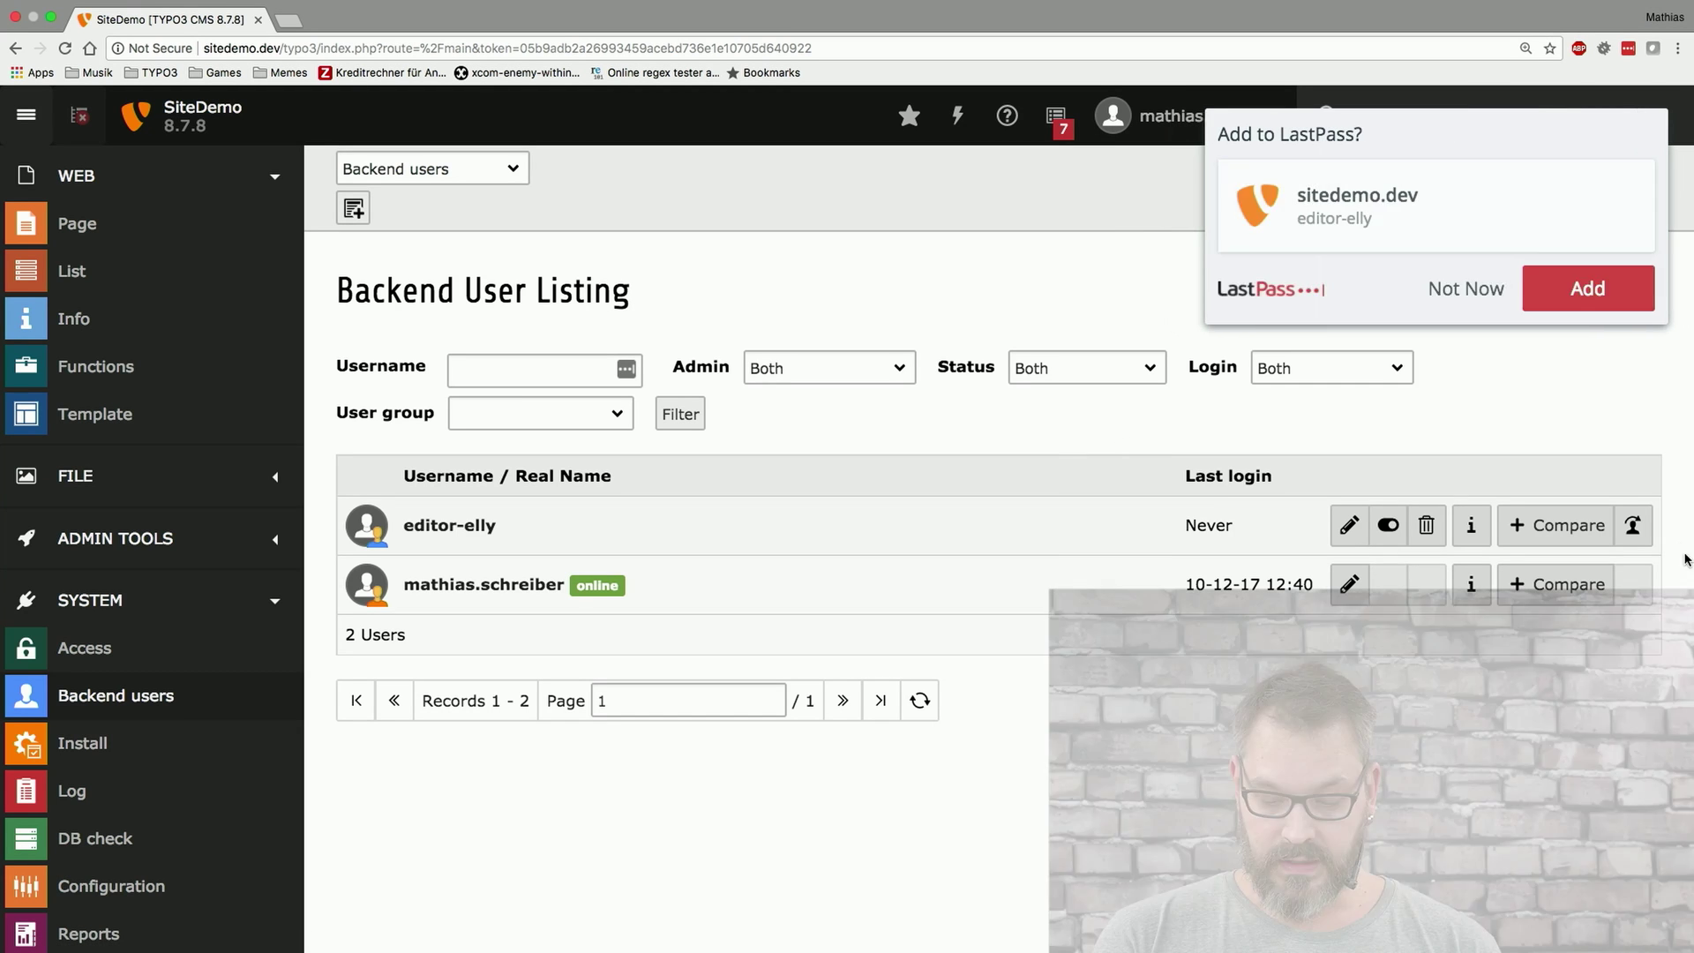
{"action": "left_click", "coordinate": [1500, 289]}
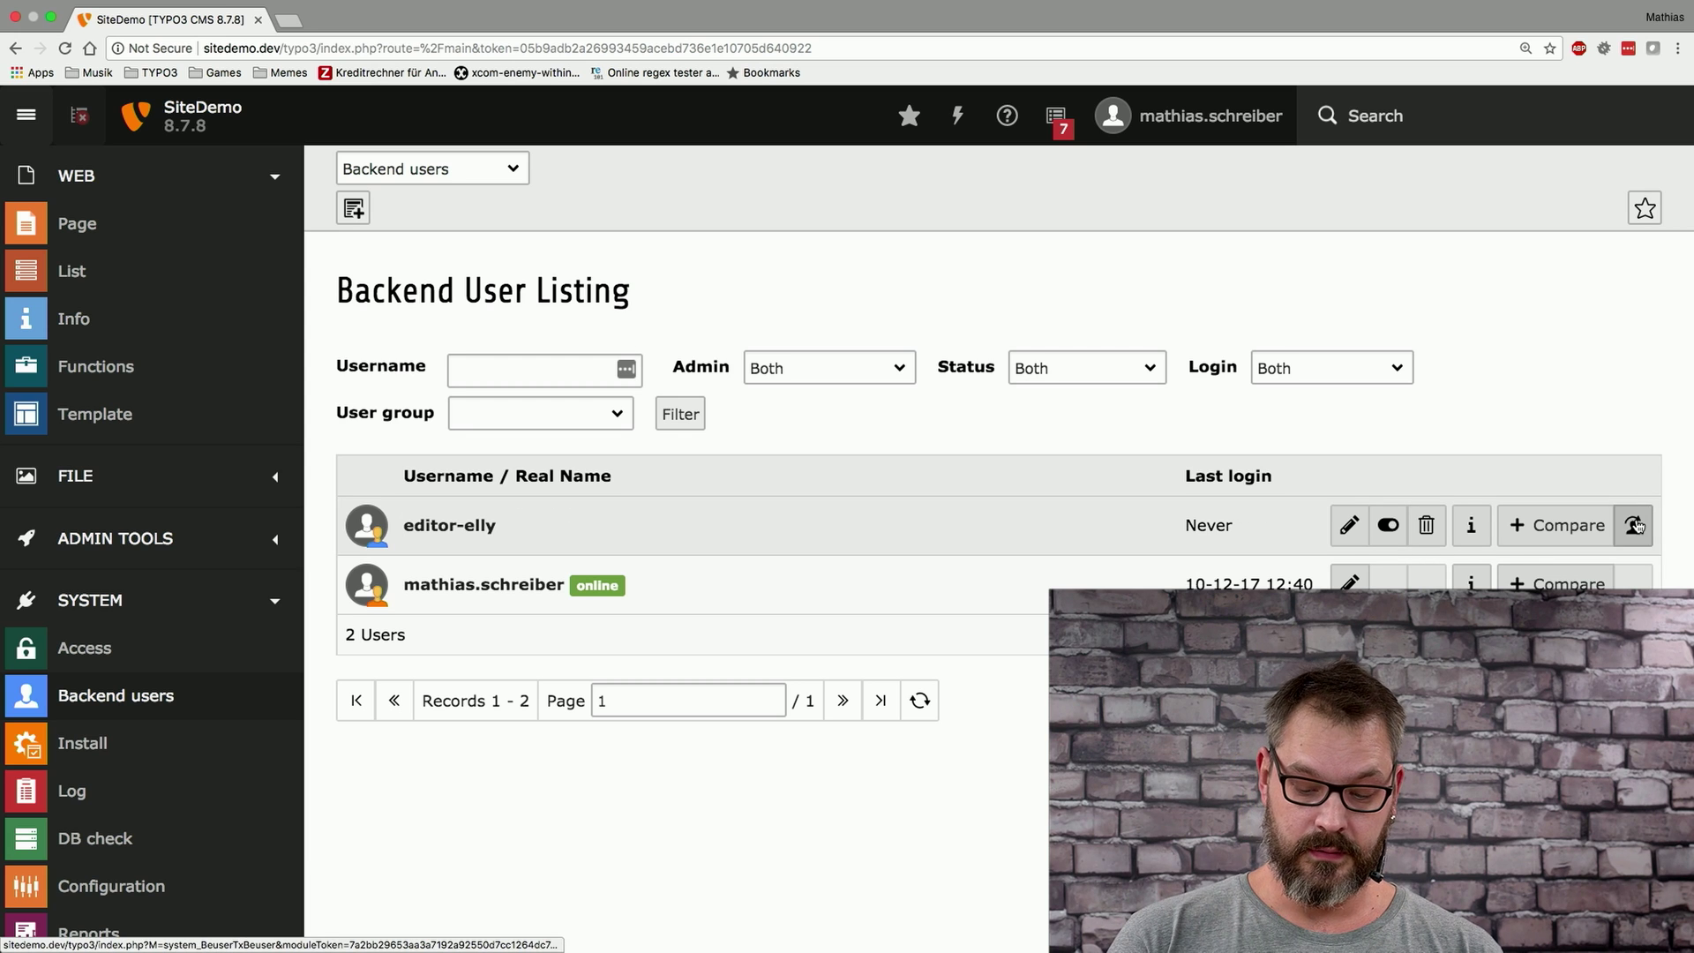
- Switch to the editor account again to check which modules and pages it can access, and return to the admin account
{"action": "left_click", "coordinate": [1634, 526]}
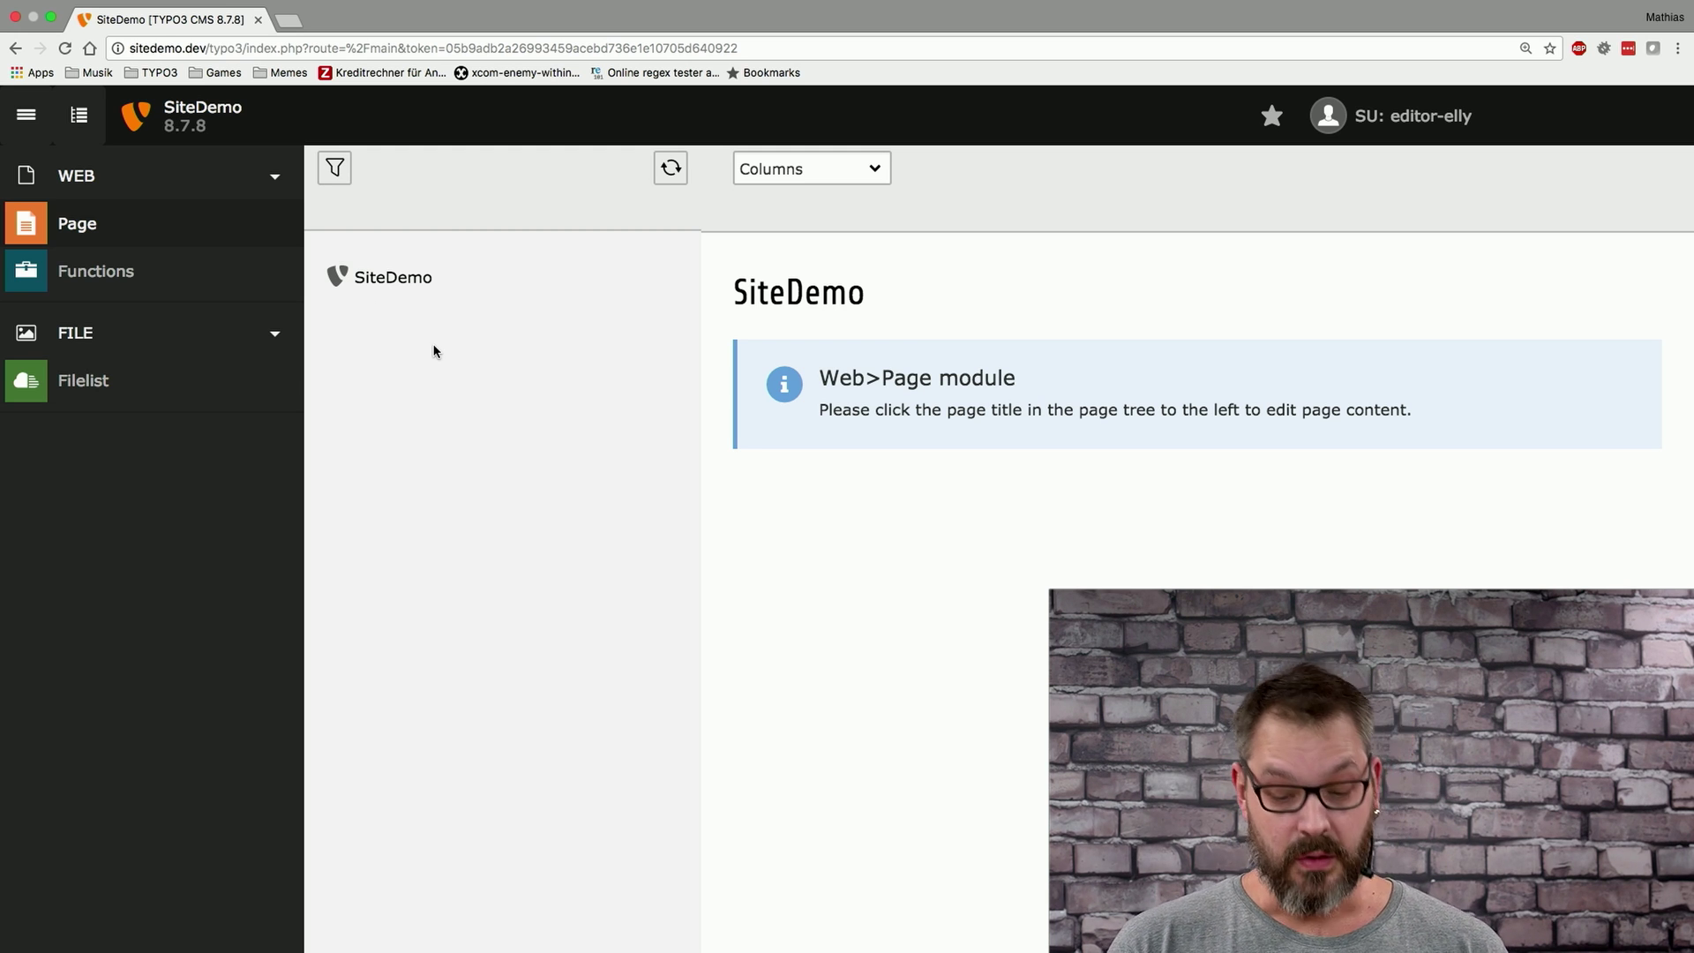
{"action": "left_click", "coordinate": [1434, 111]}
{"action": "left_click", "coordinate": [1366, 344]}
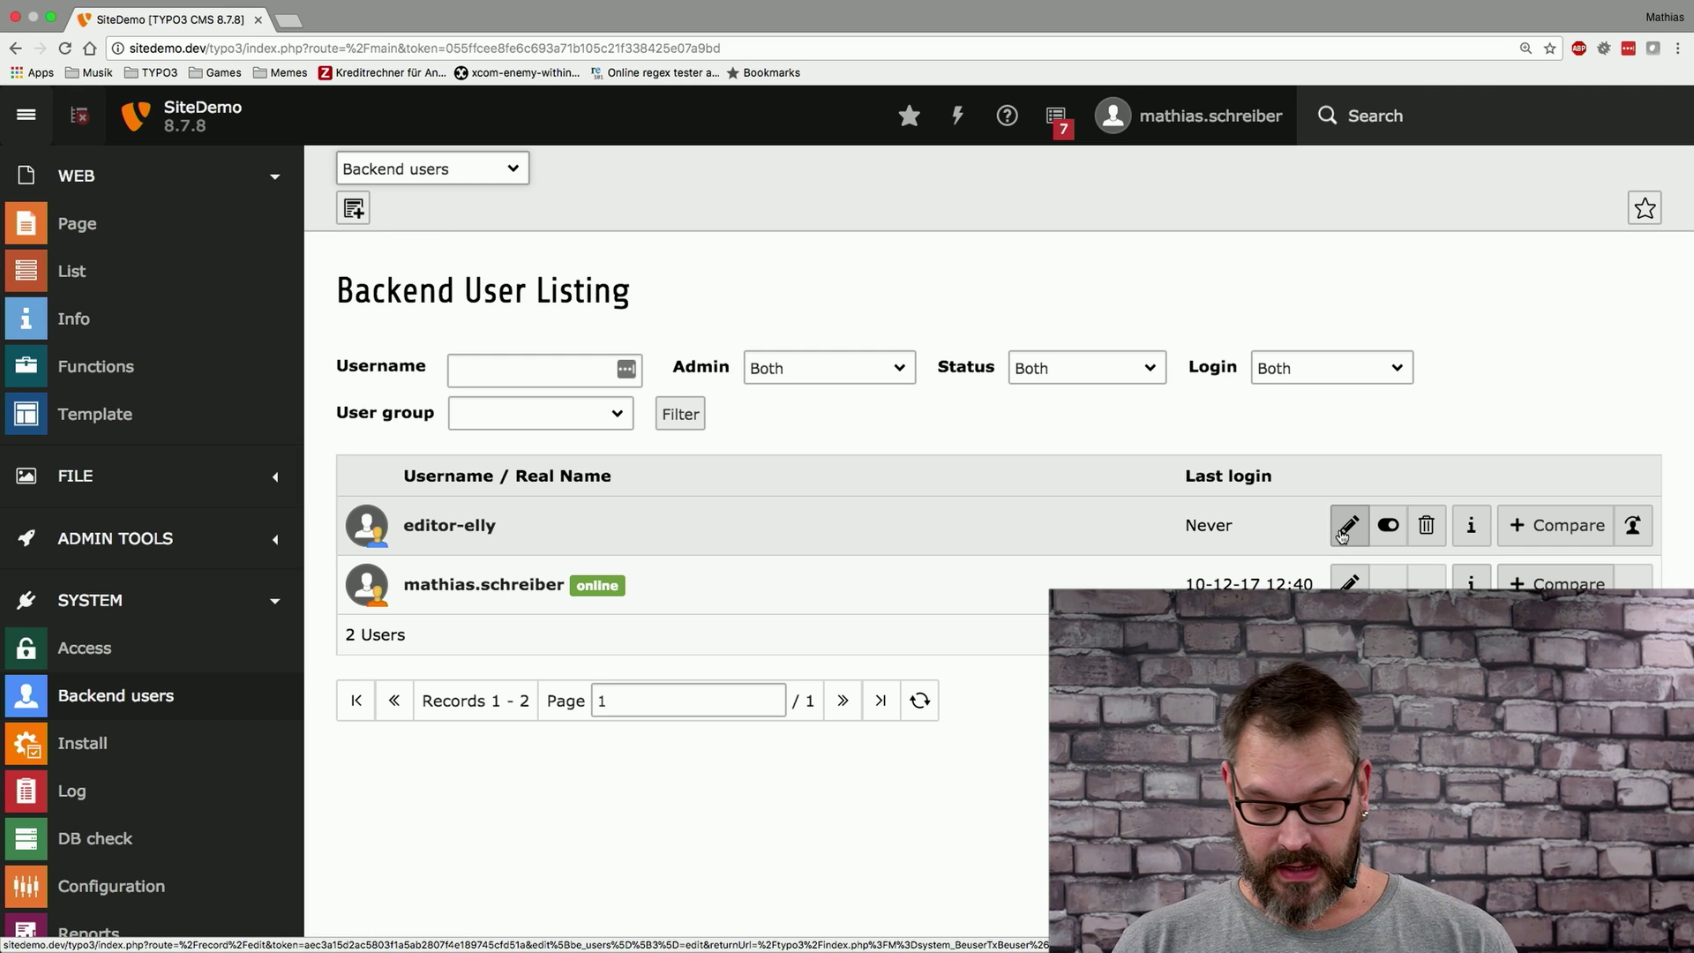
- Add Home Page as a DB mount to the editor's backend user, save and close the record, and decline storing the login
{"action": "left_click", "coordinate": [1344, 529]}
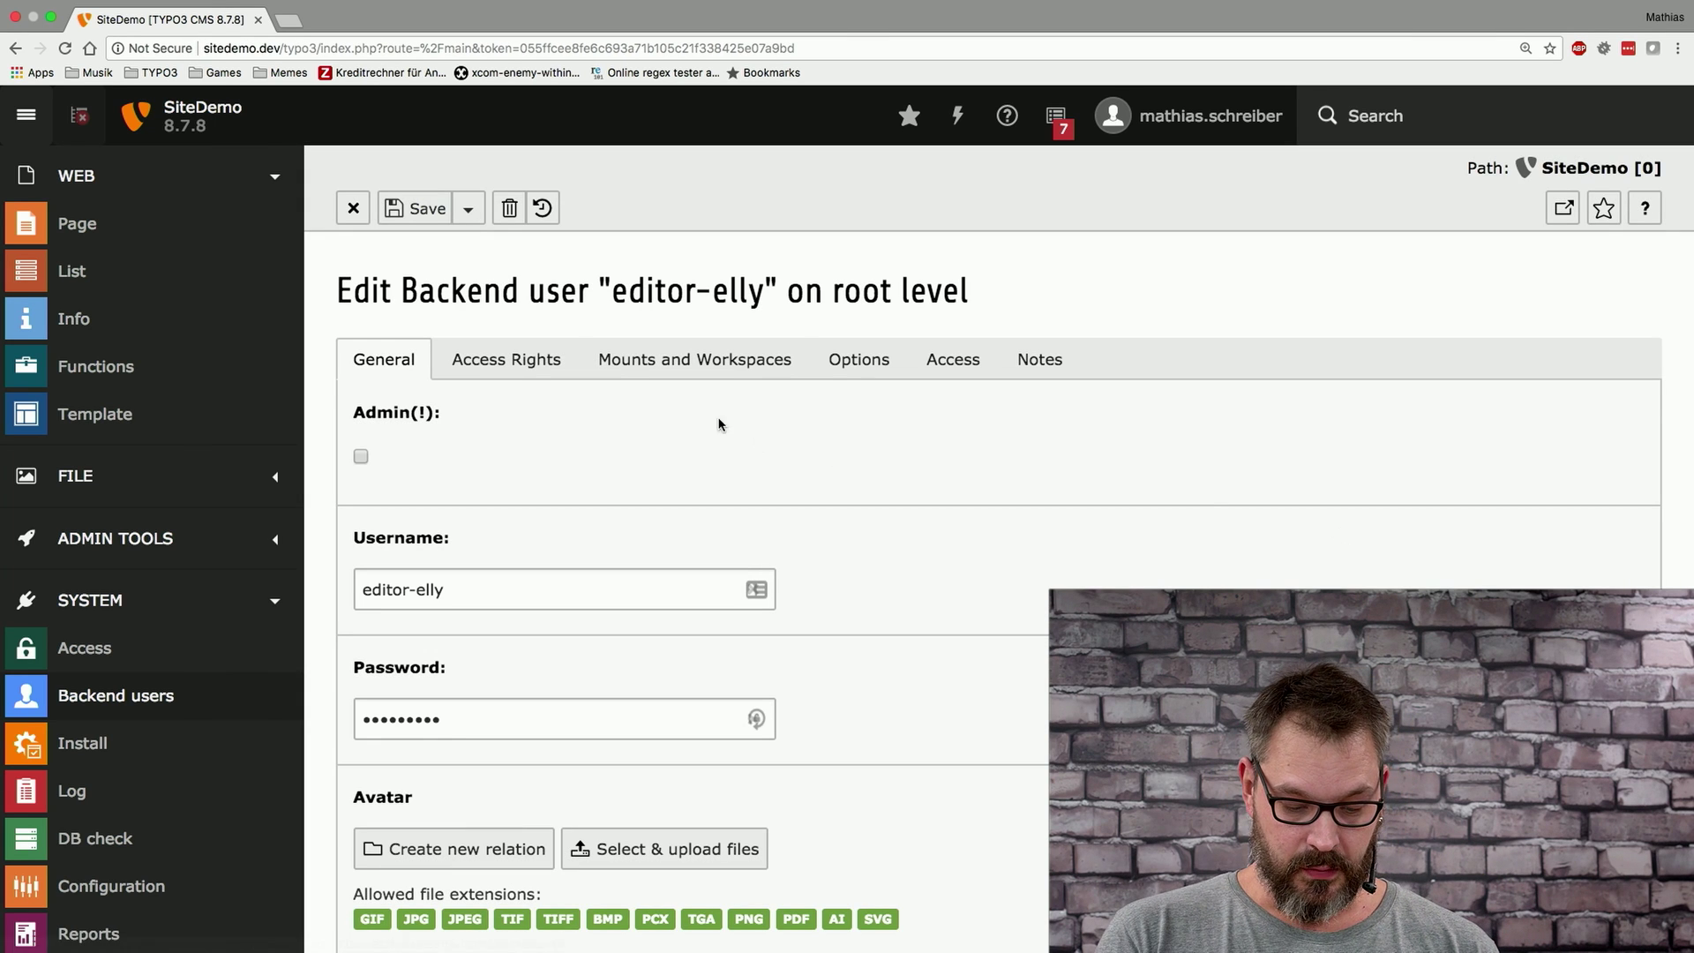
{"action": "left_click", "coordinate": [625, 370]}
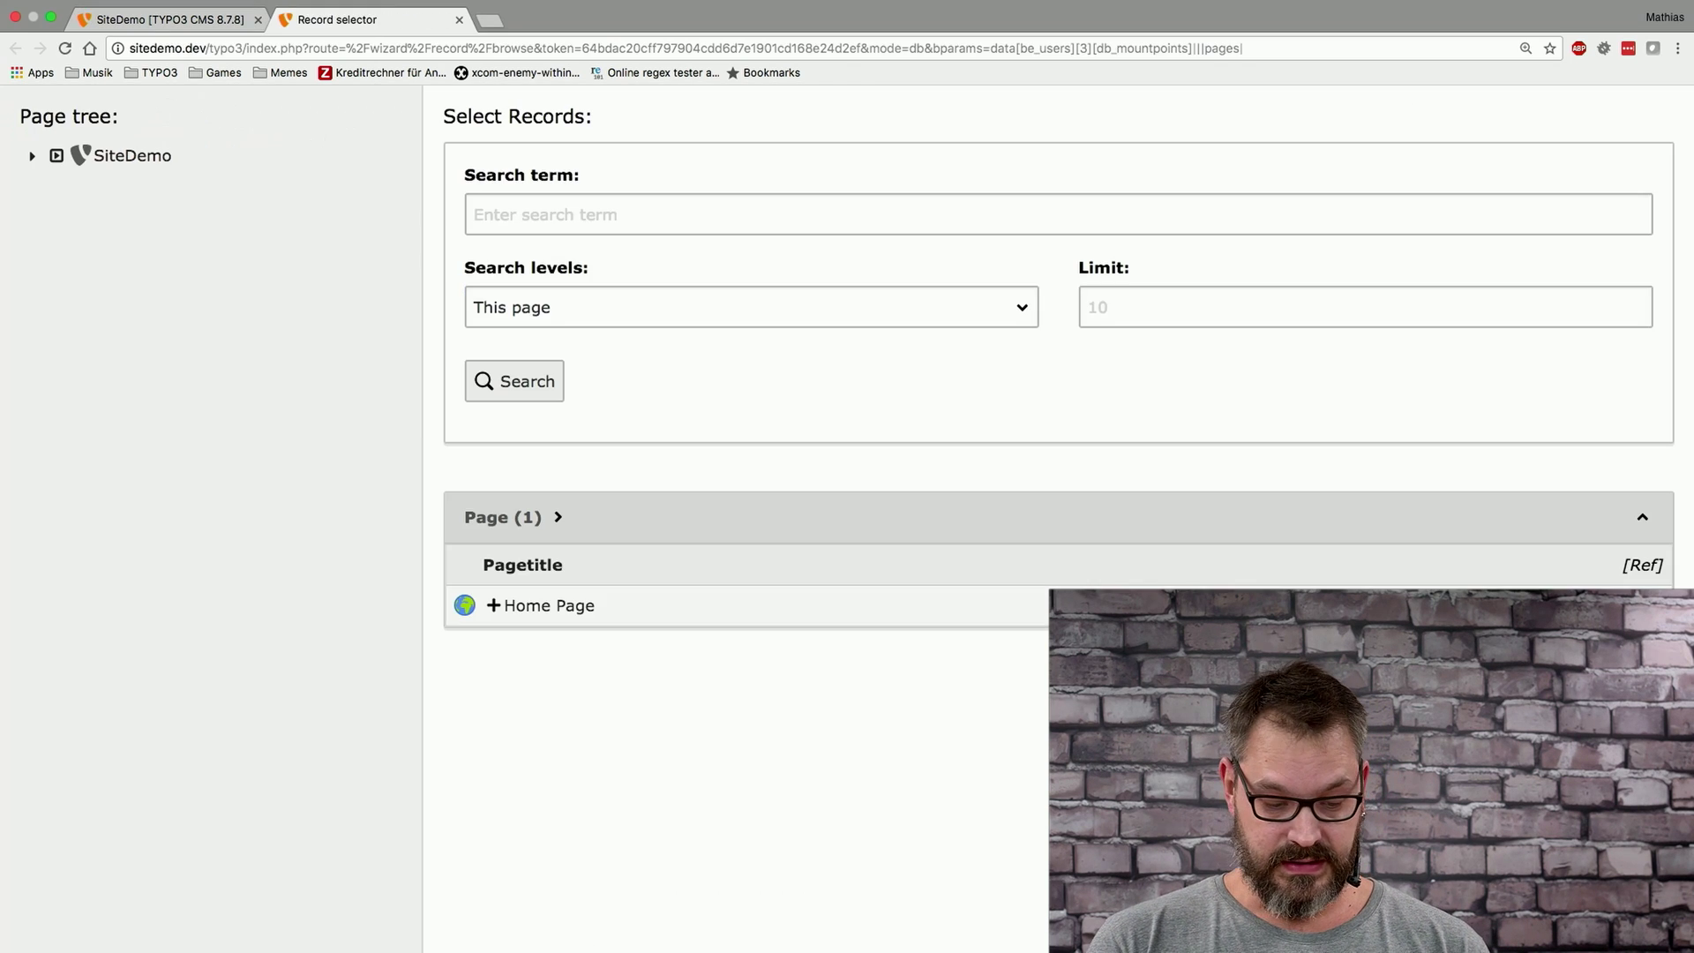
{"action": "left_click", "coordinate": [32, 156]}
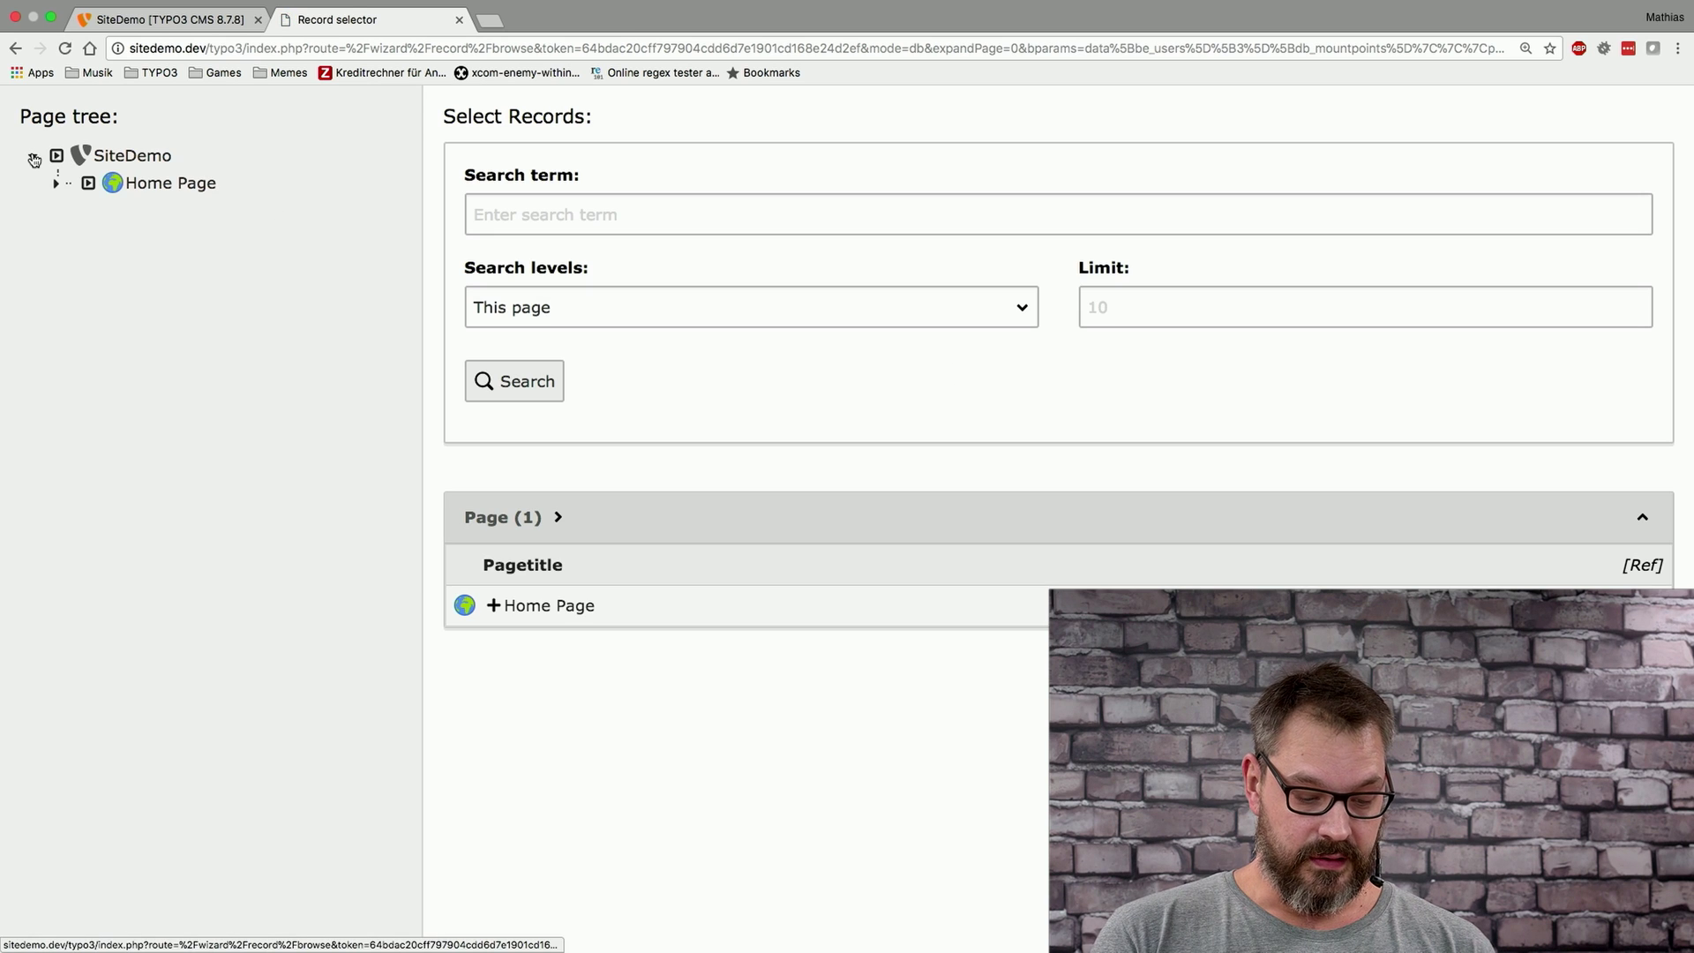
{"action": "left_click", "coordinate": [56, 185]}
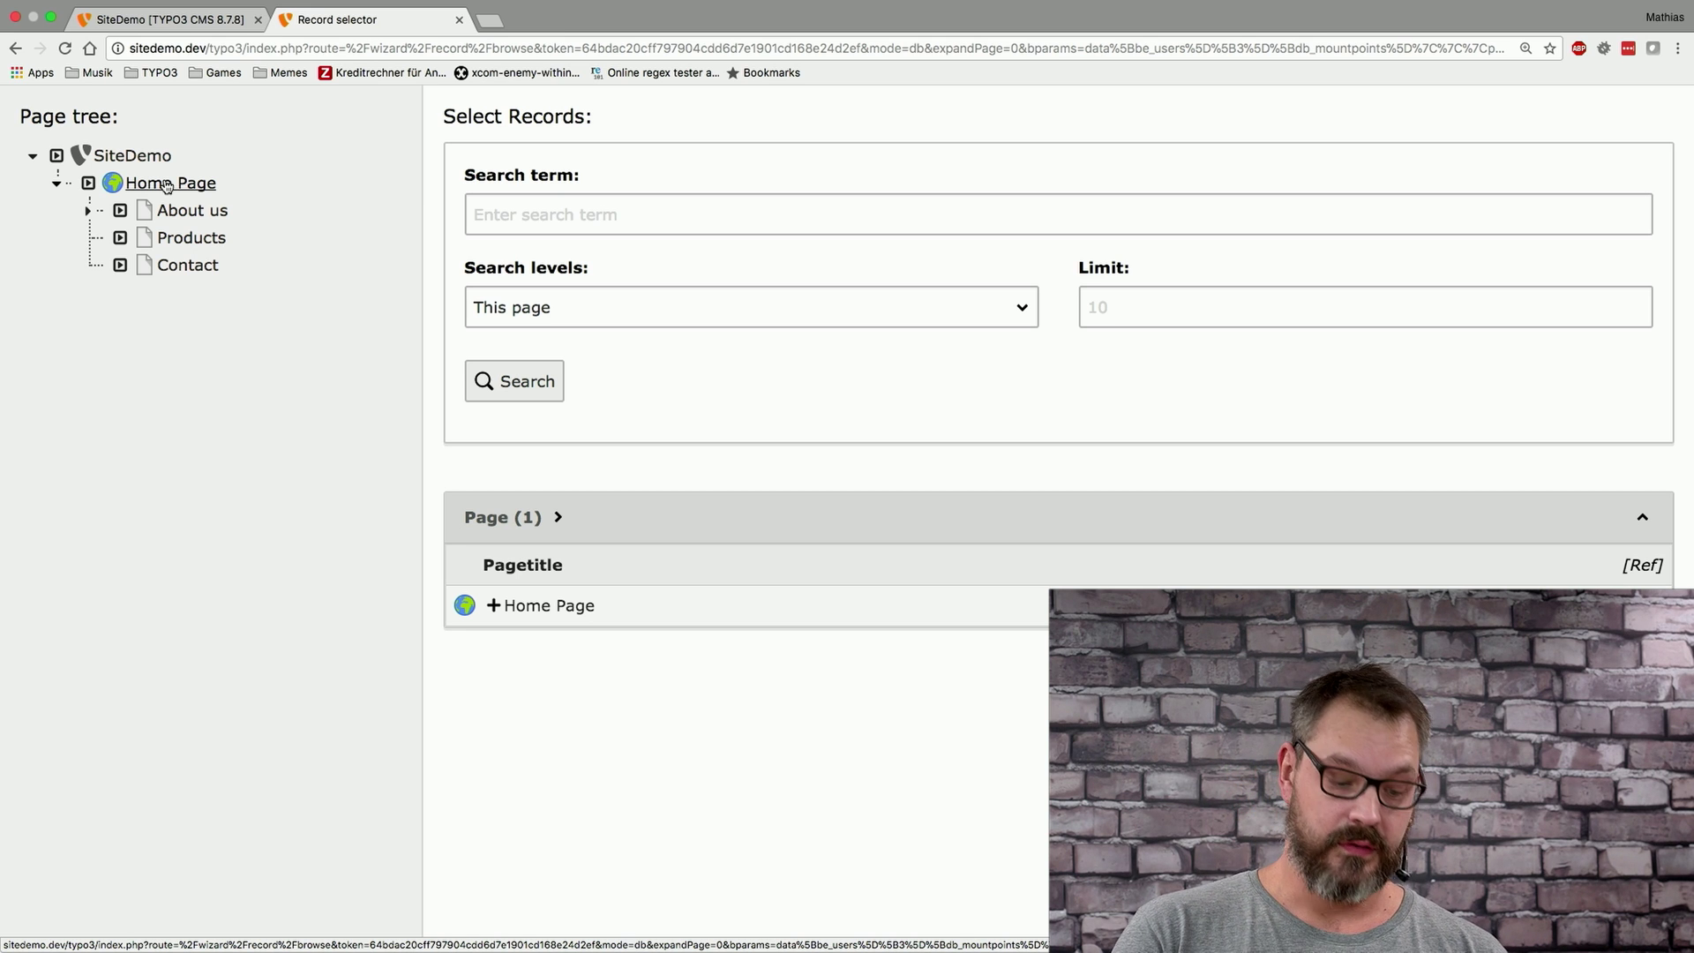
{"action": "left_click", "coordinate": [167, 184]}
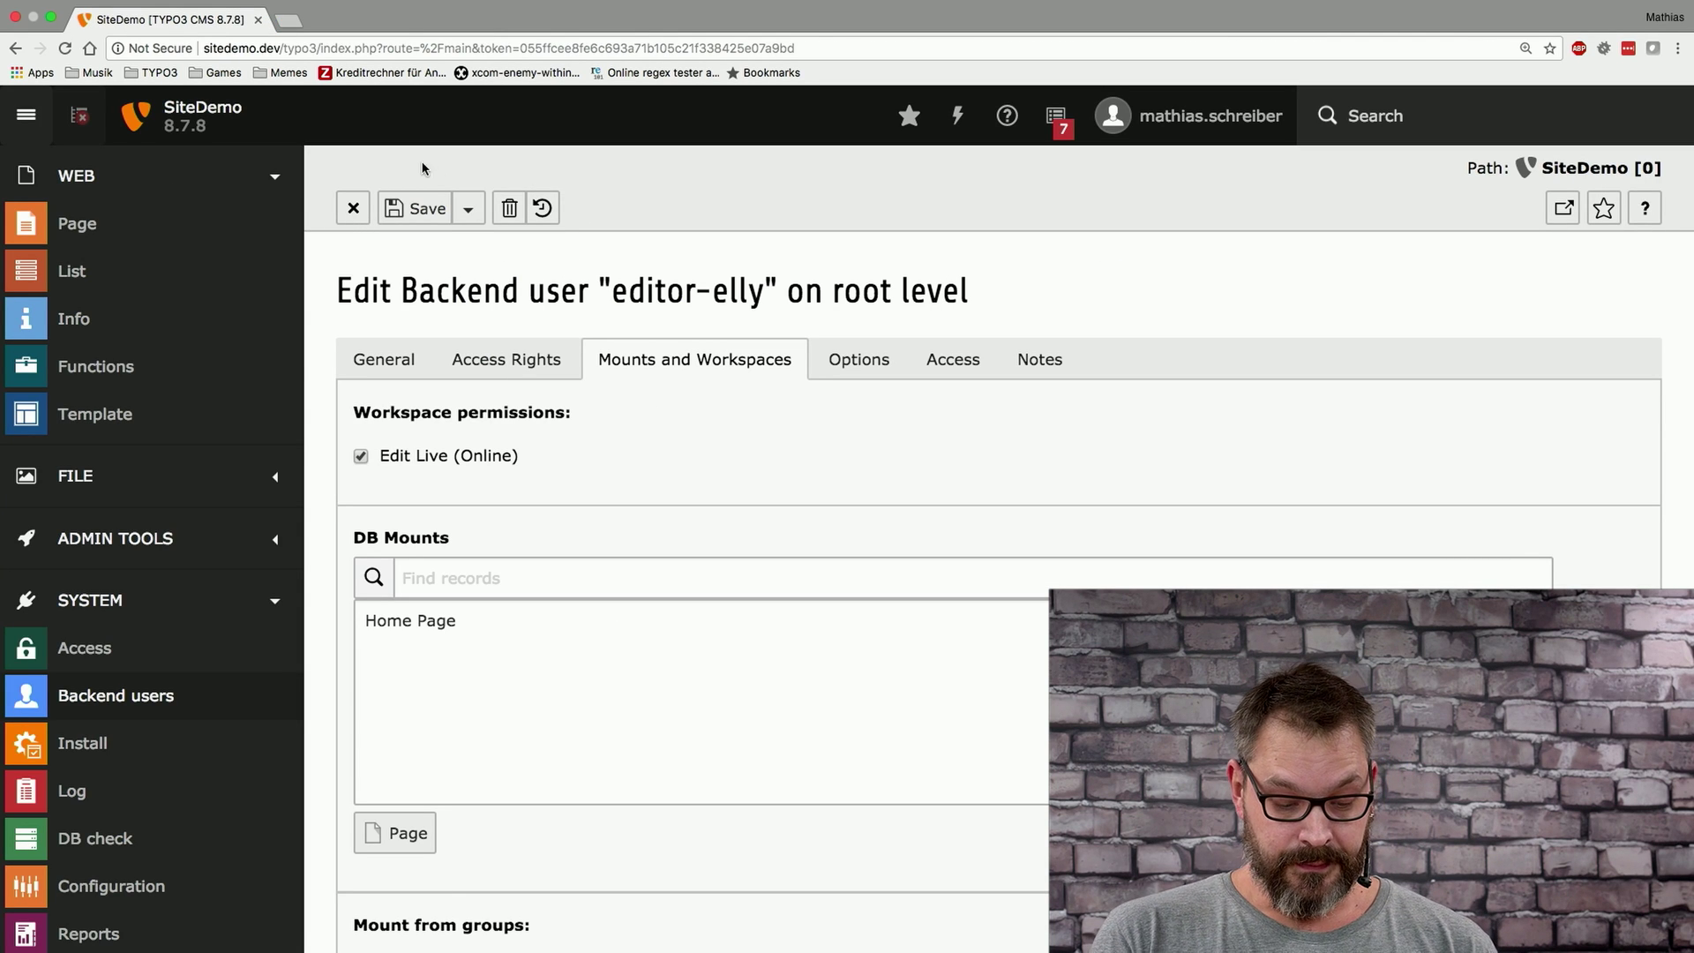
{"action": "left_click", "coordinate": [468, 213]}
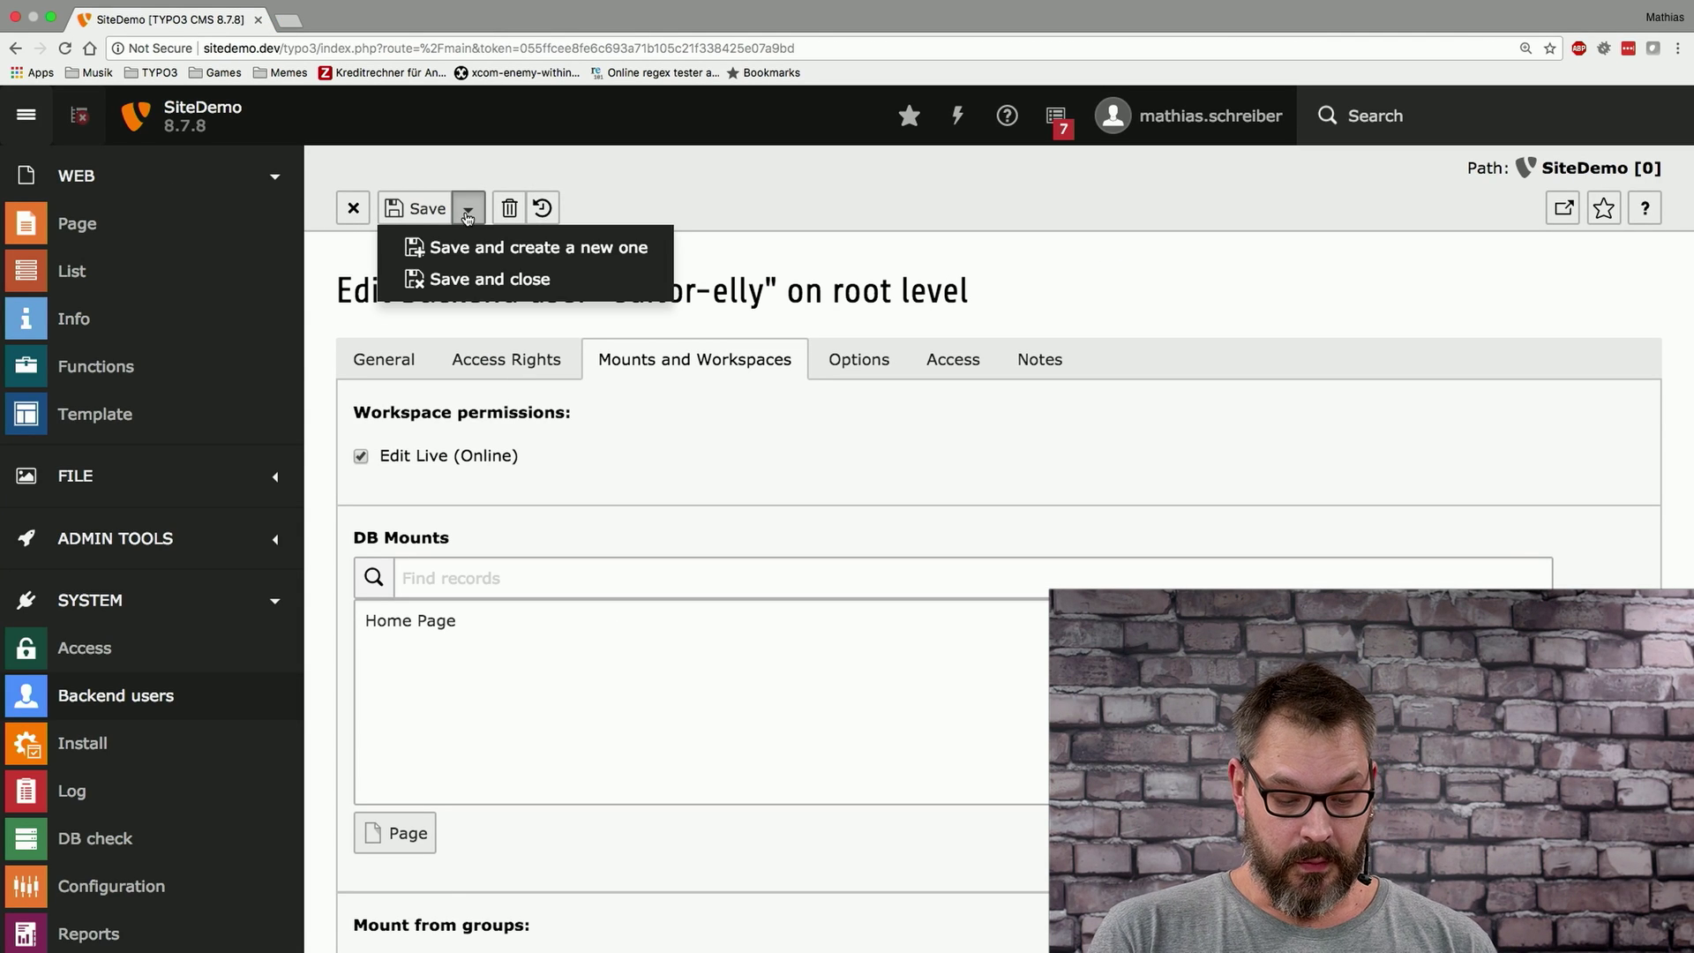
{"action": "left_click", "coordinate": [467, 279]}
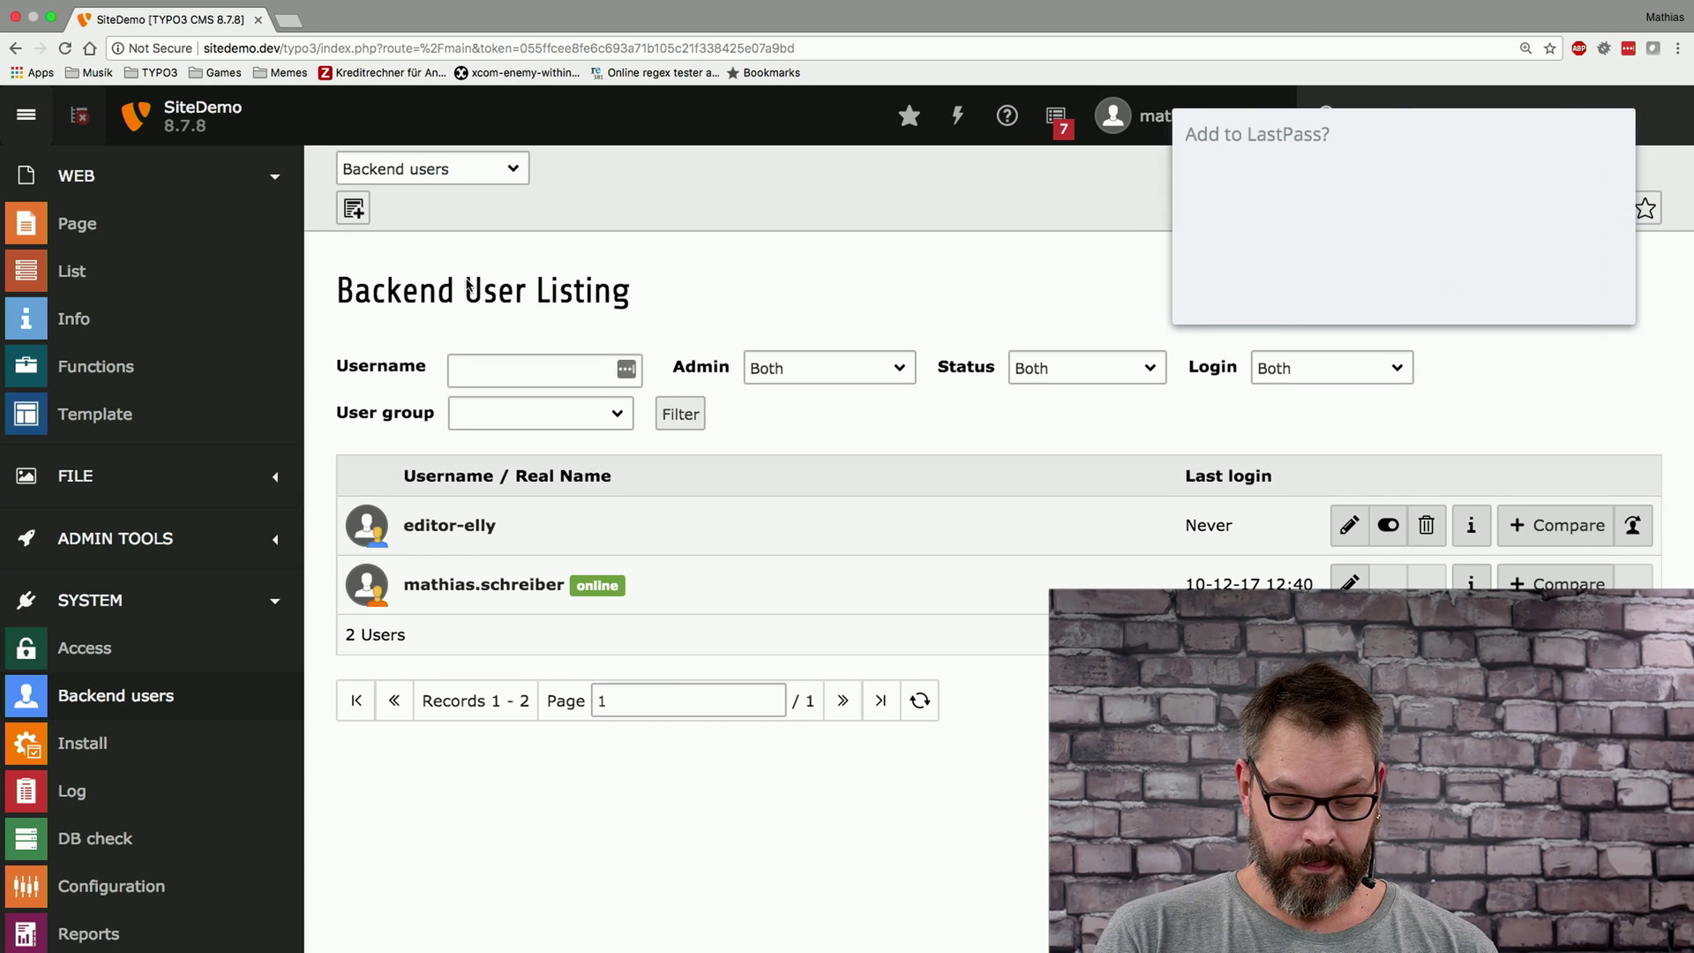
{"action": "left_click", "coordinate": [1468, 291]}
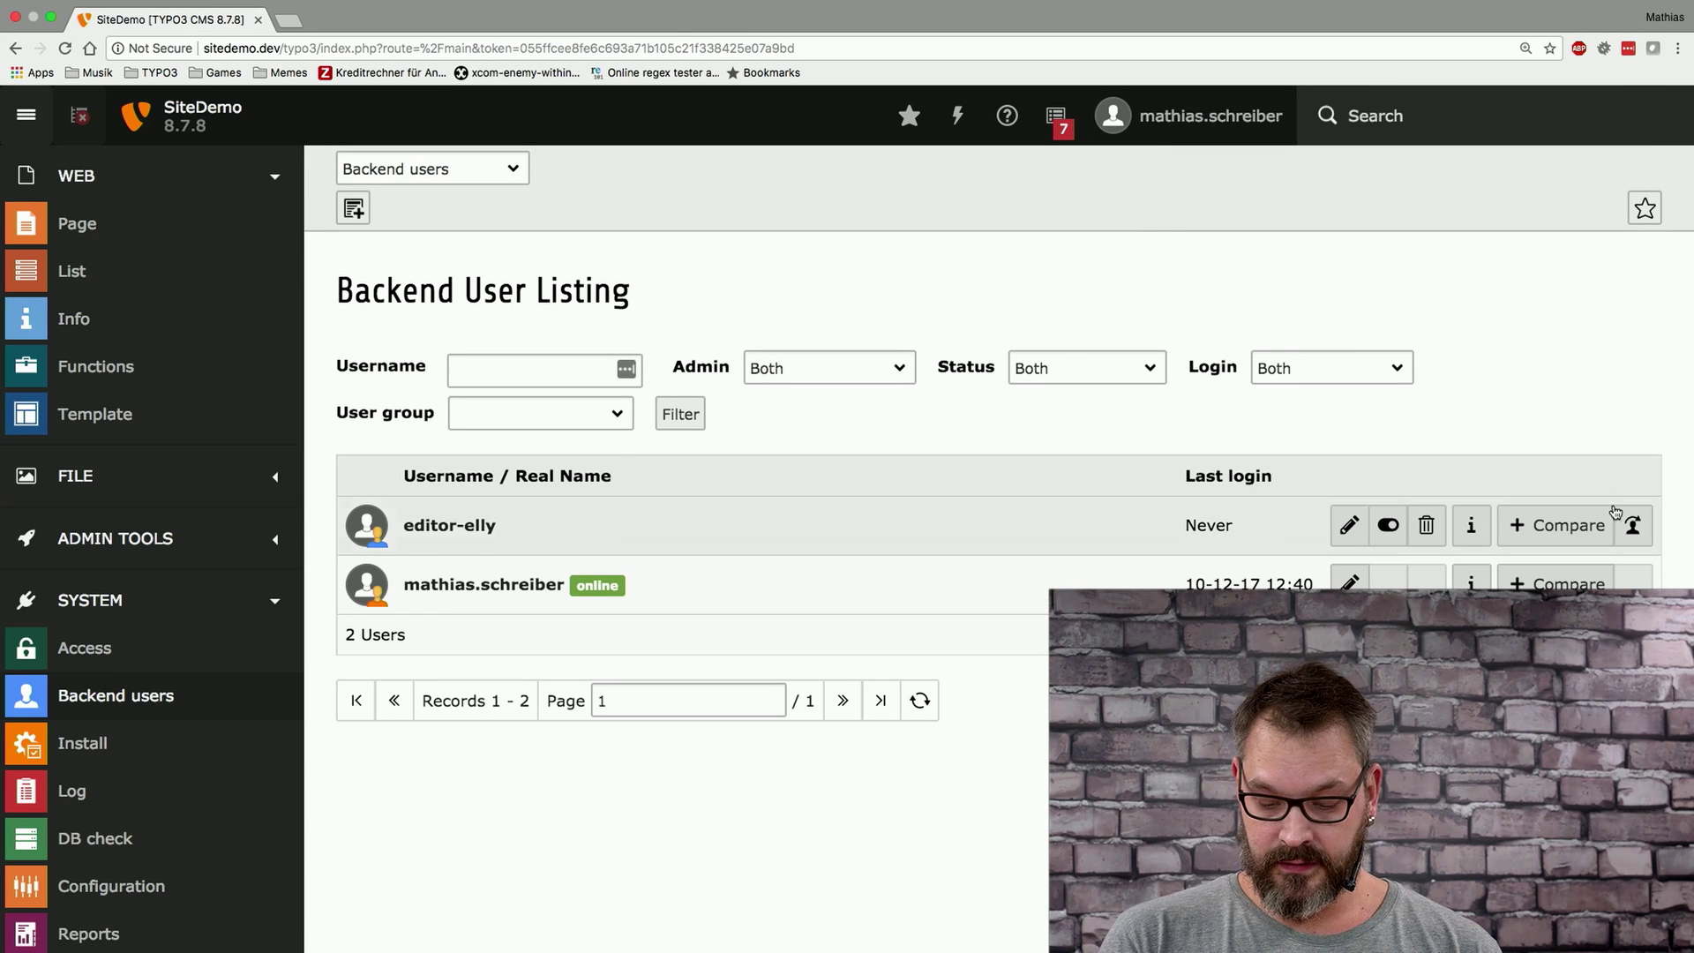
- Switch to the editor account to check the page tree for the mounted page, and return to the admin account
{"action": "left_click", "coordinate": [1635, 530]}
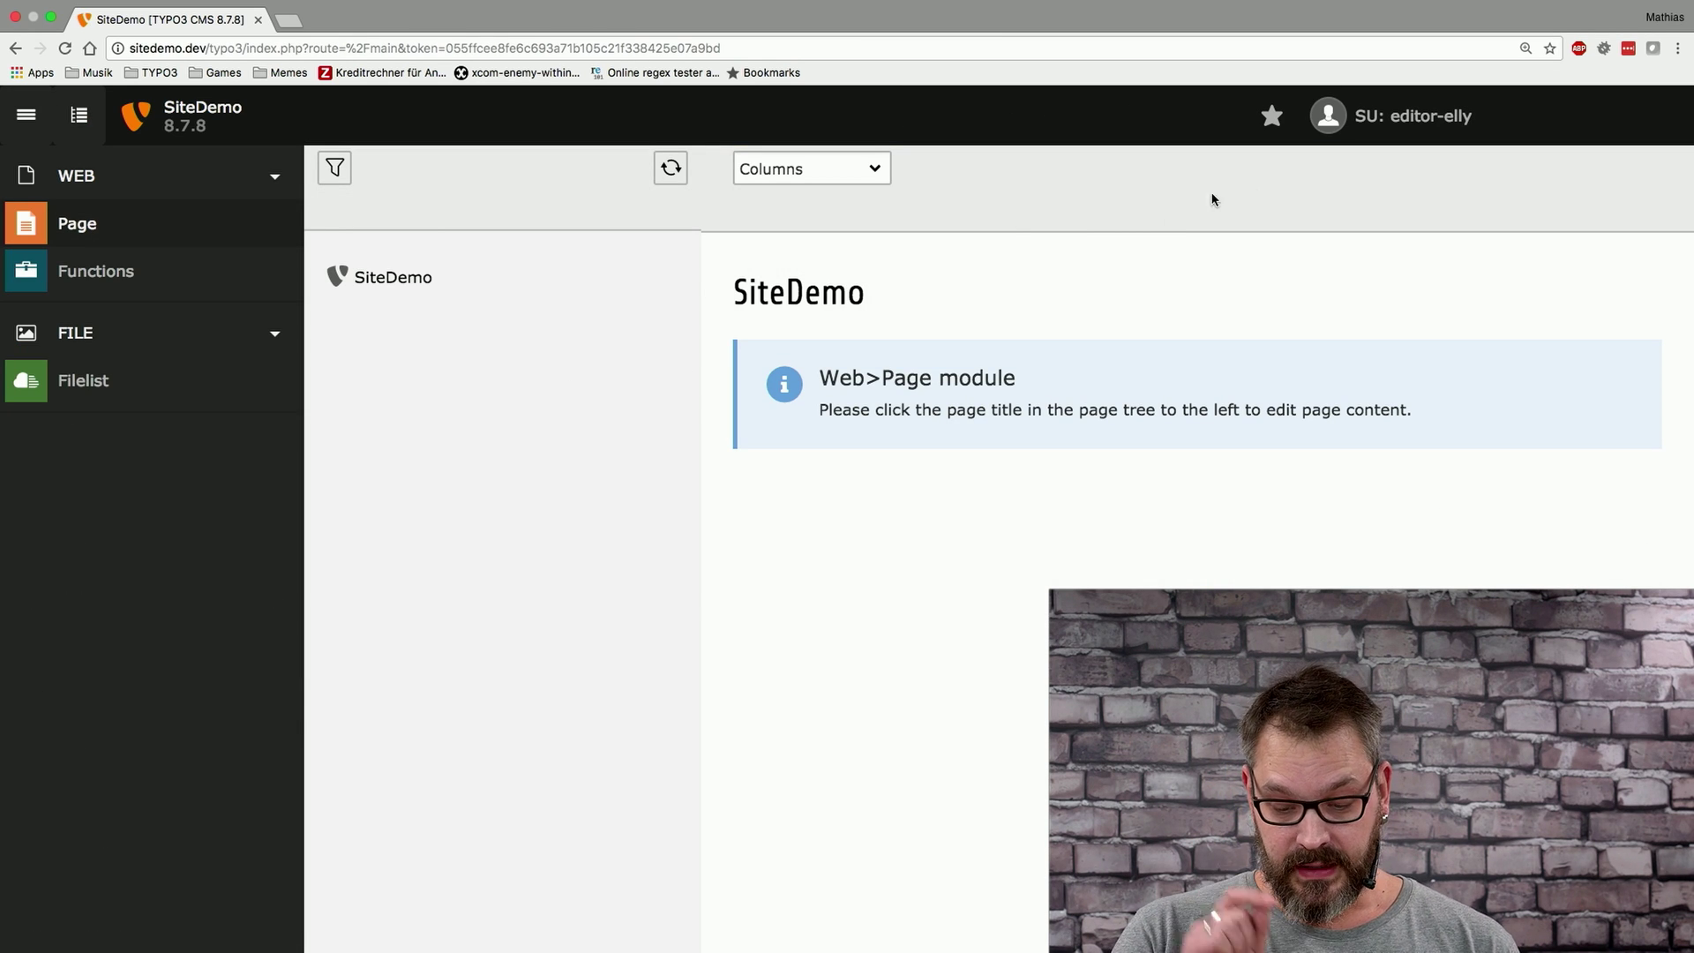
{"action": "left_click", "coordinate": [1405, 132]}
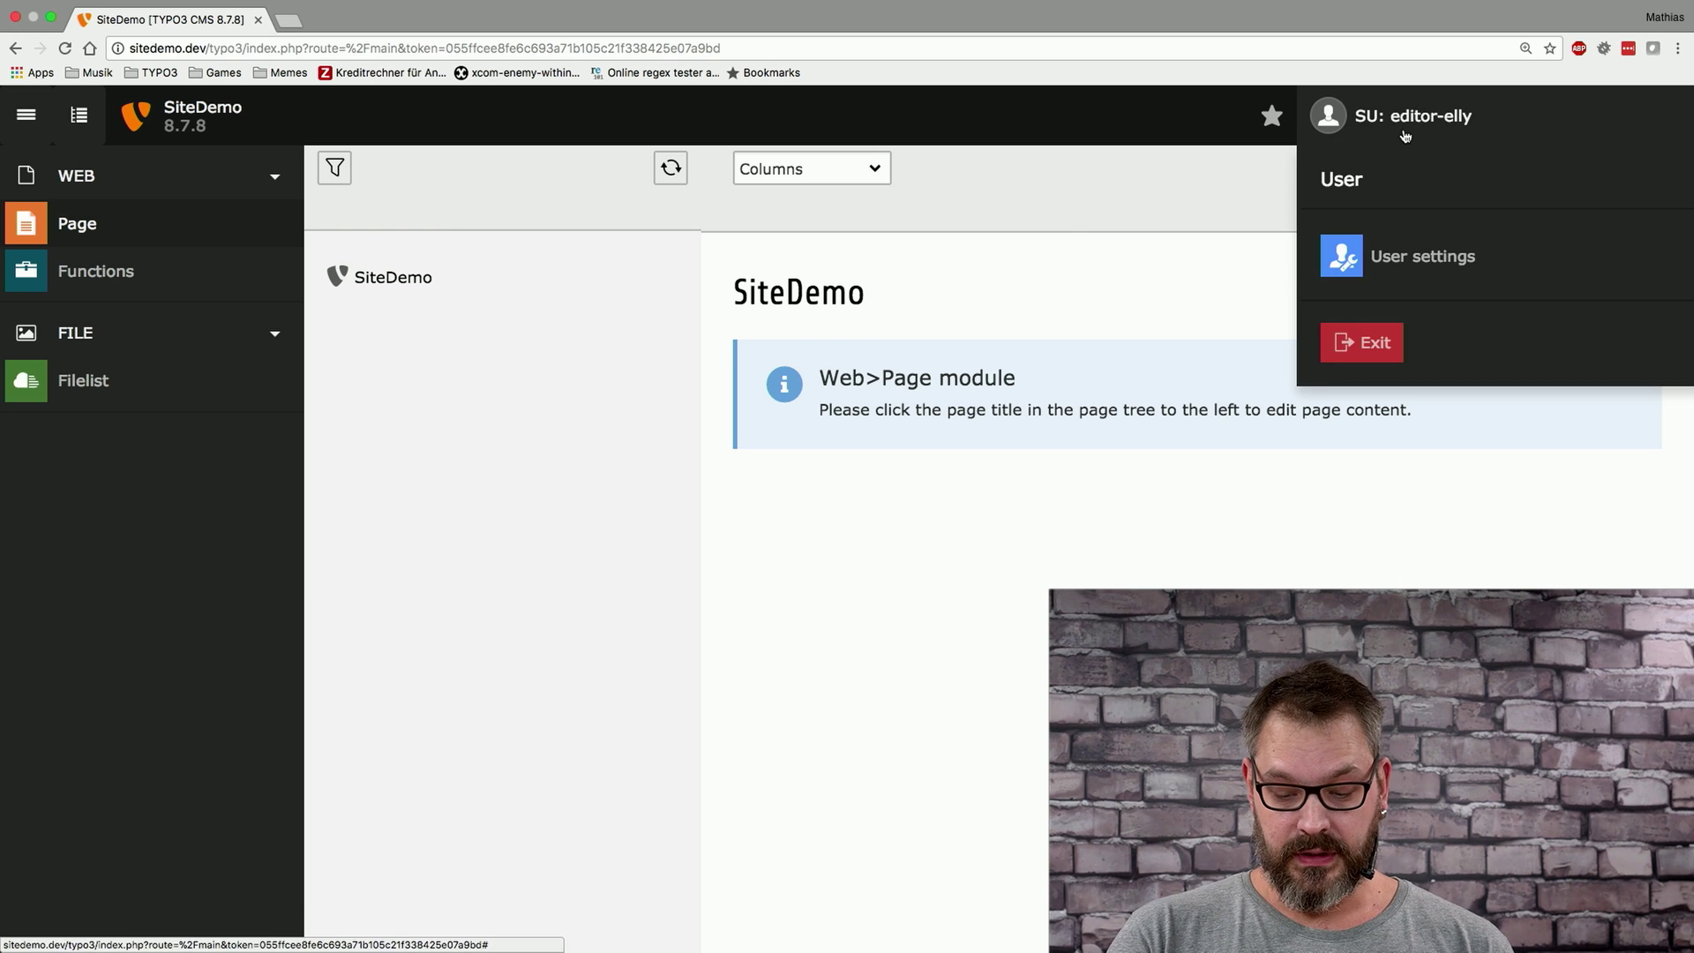
{"action": "left_click", "coordinate": [1369, 350]}
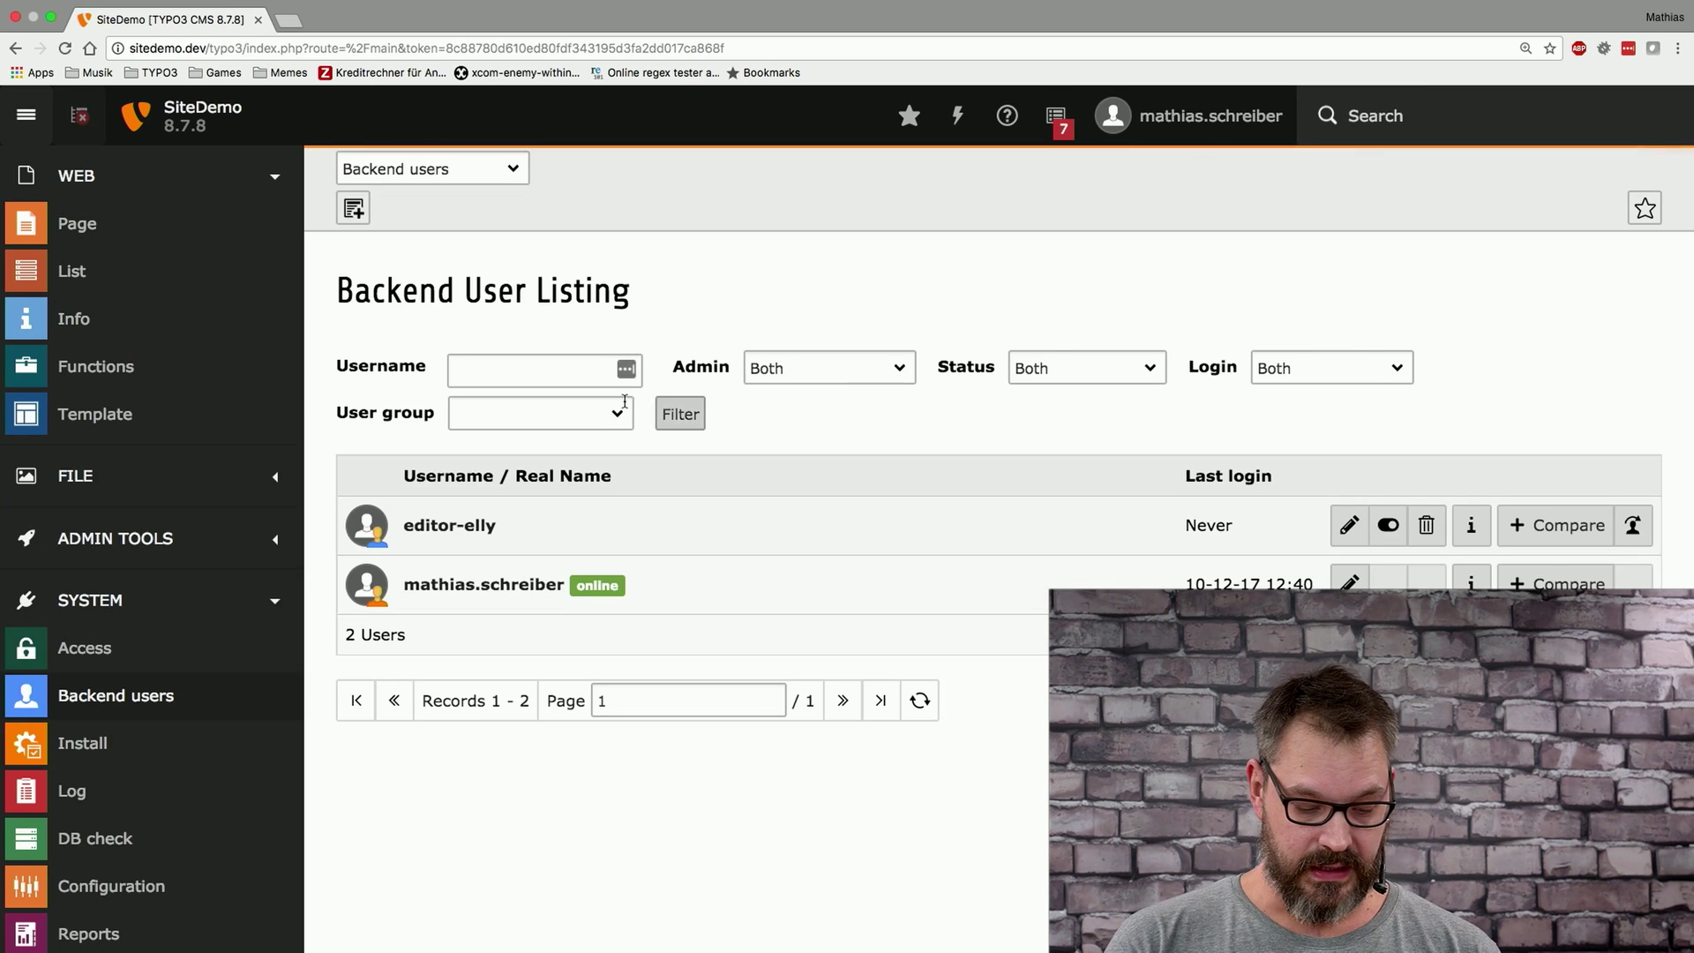
- Display the access permissions of Home Page and its subpages with a depth of 3 levels
{"action": "left_click", "coordinate": [95, 647]}
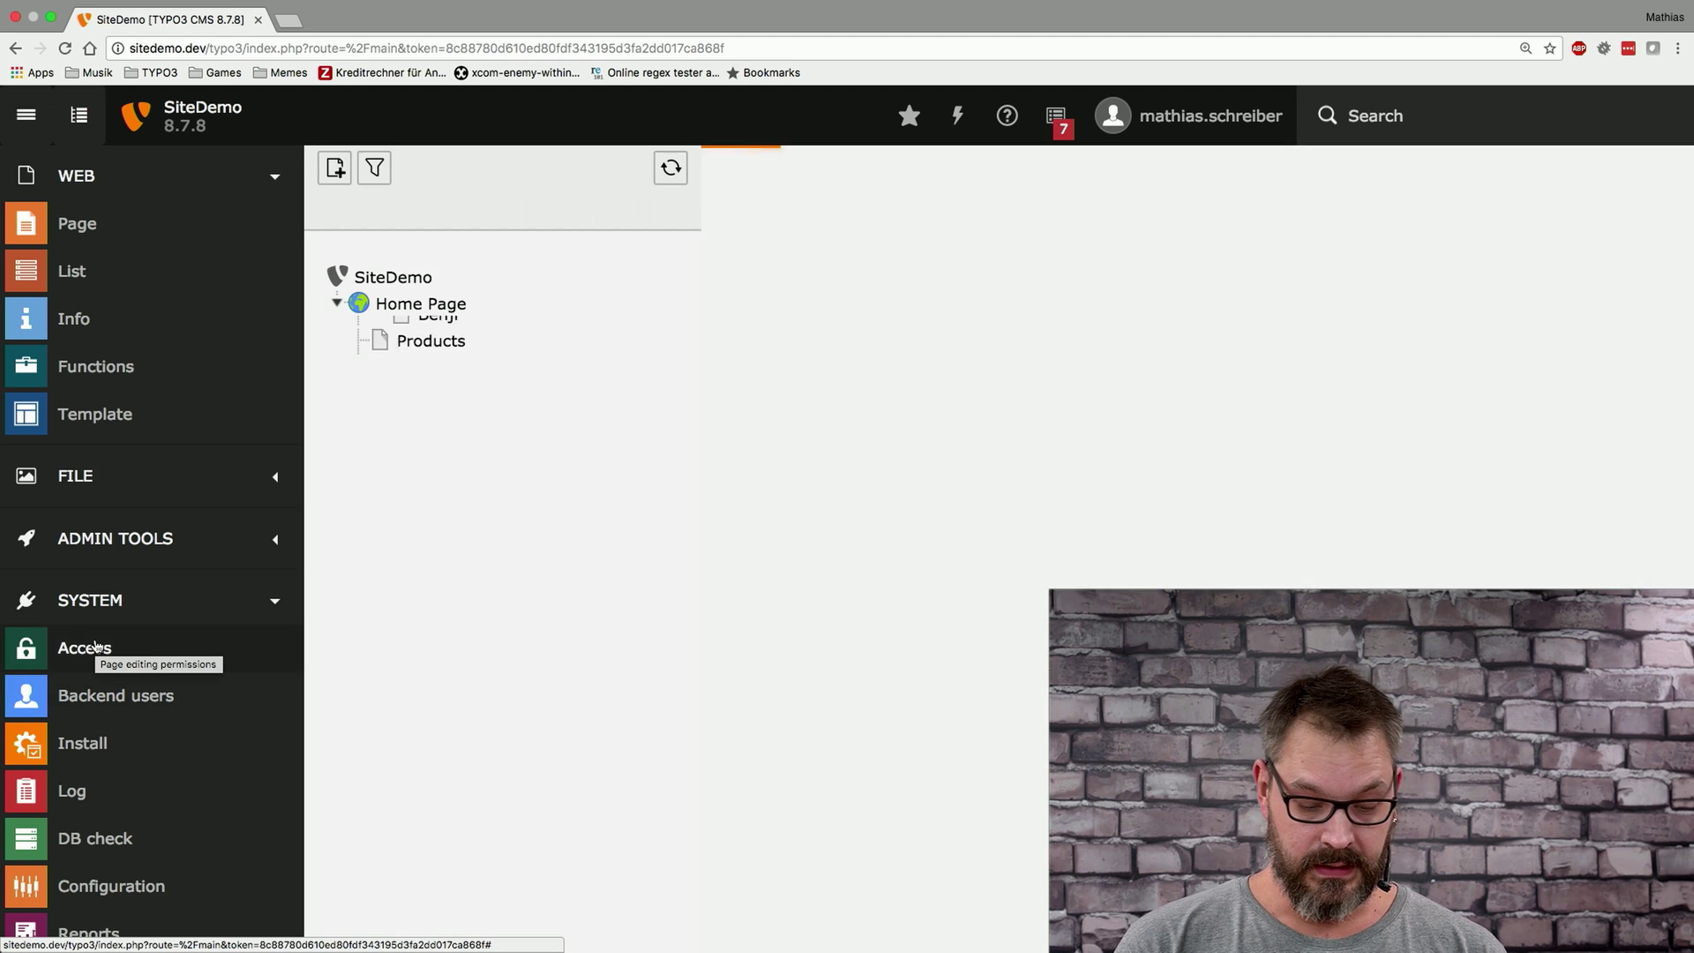
{"action": "left_click", "coordinate": [417, 304]}
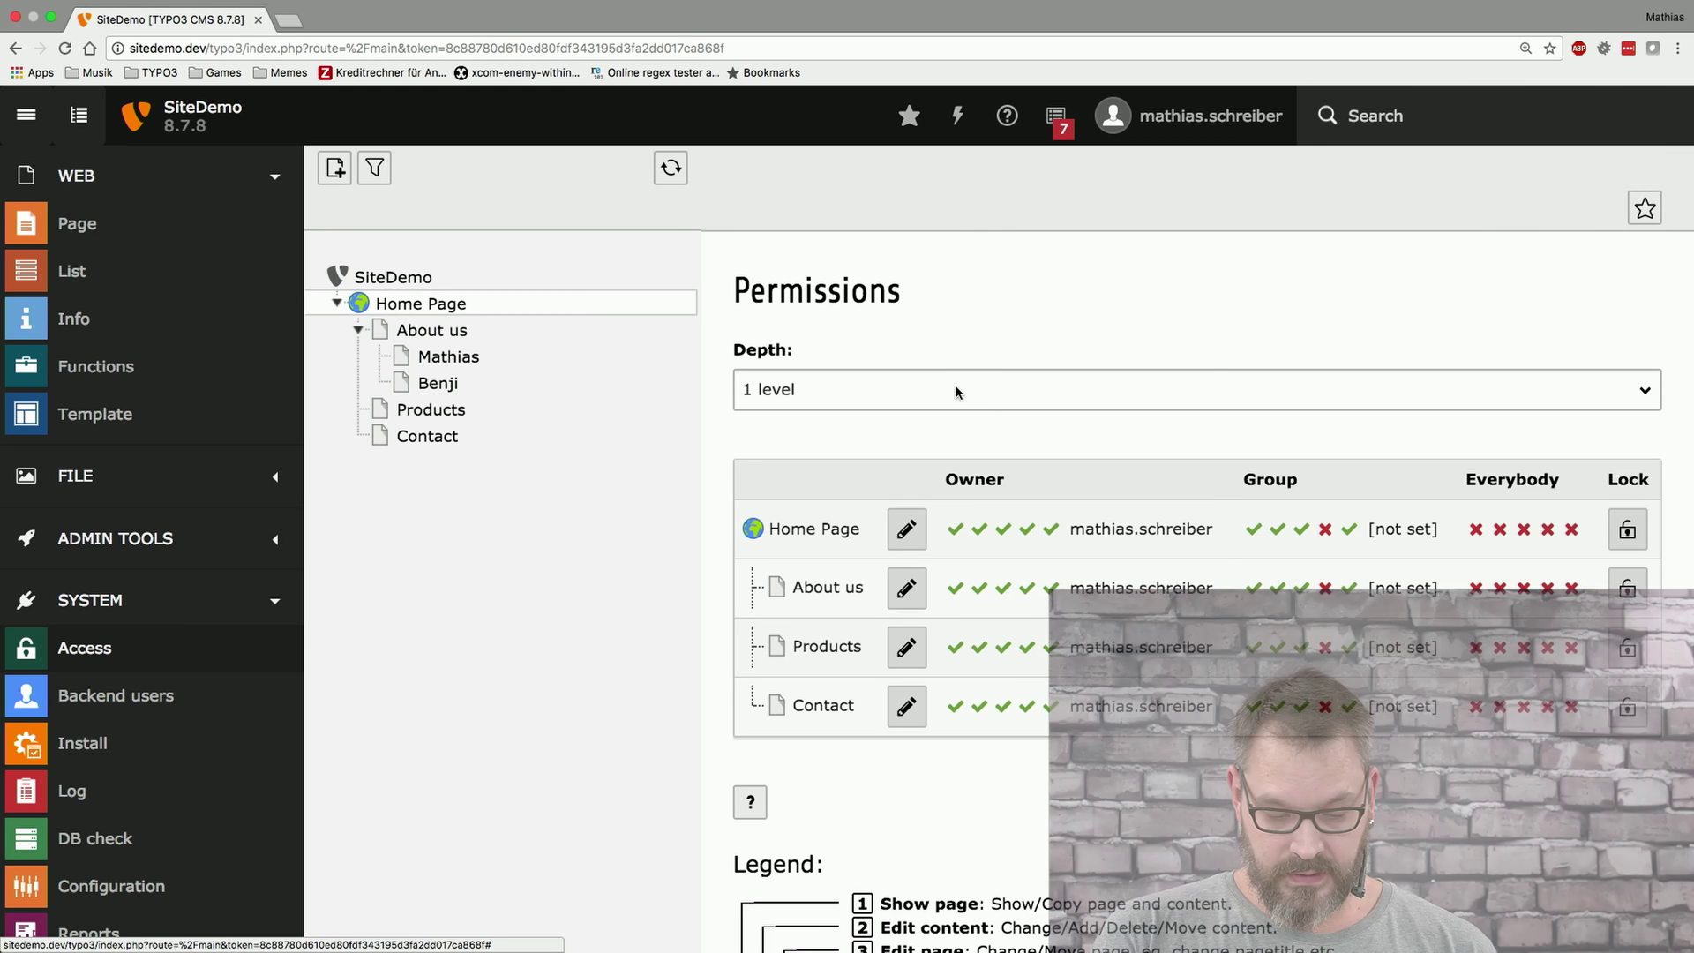
{"action": "left_click", "coordinate": [956, 389]}
{"action": "left_click", "coordinate": [901, 433]}
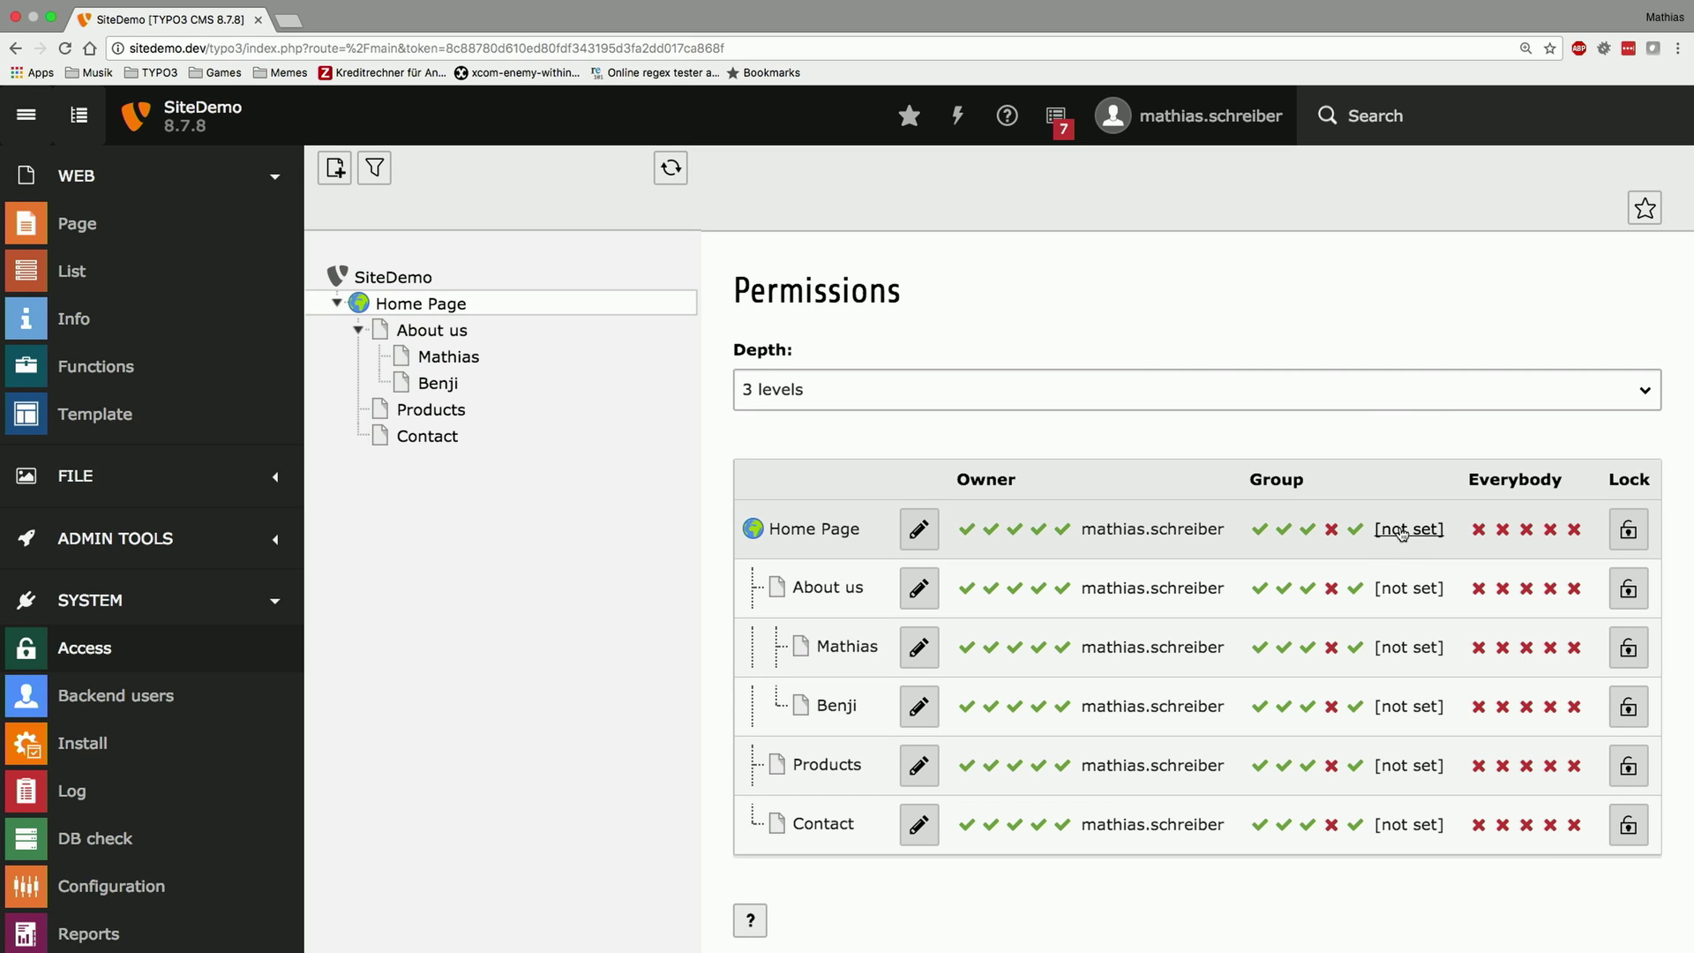
- Set the permission group of Home Page to "Role: Editor Canada", apply it recursively to 2 levels, and save and close
{"action": "left_click", "coordinate": [918, 533]}
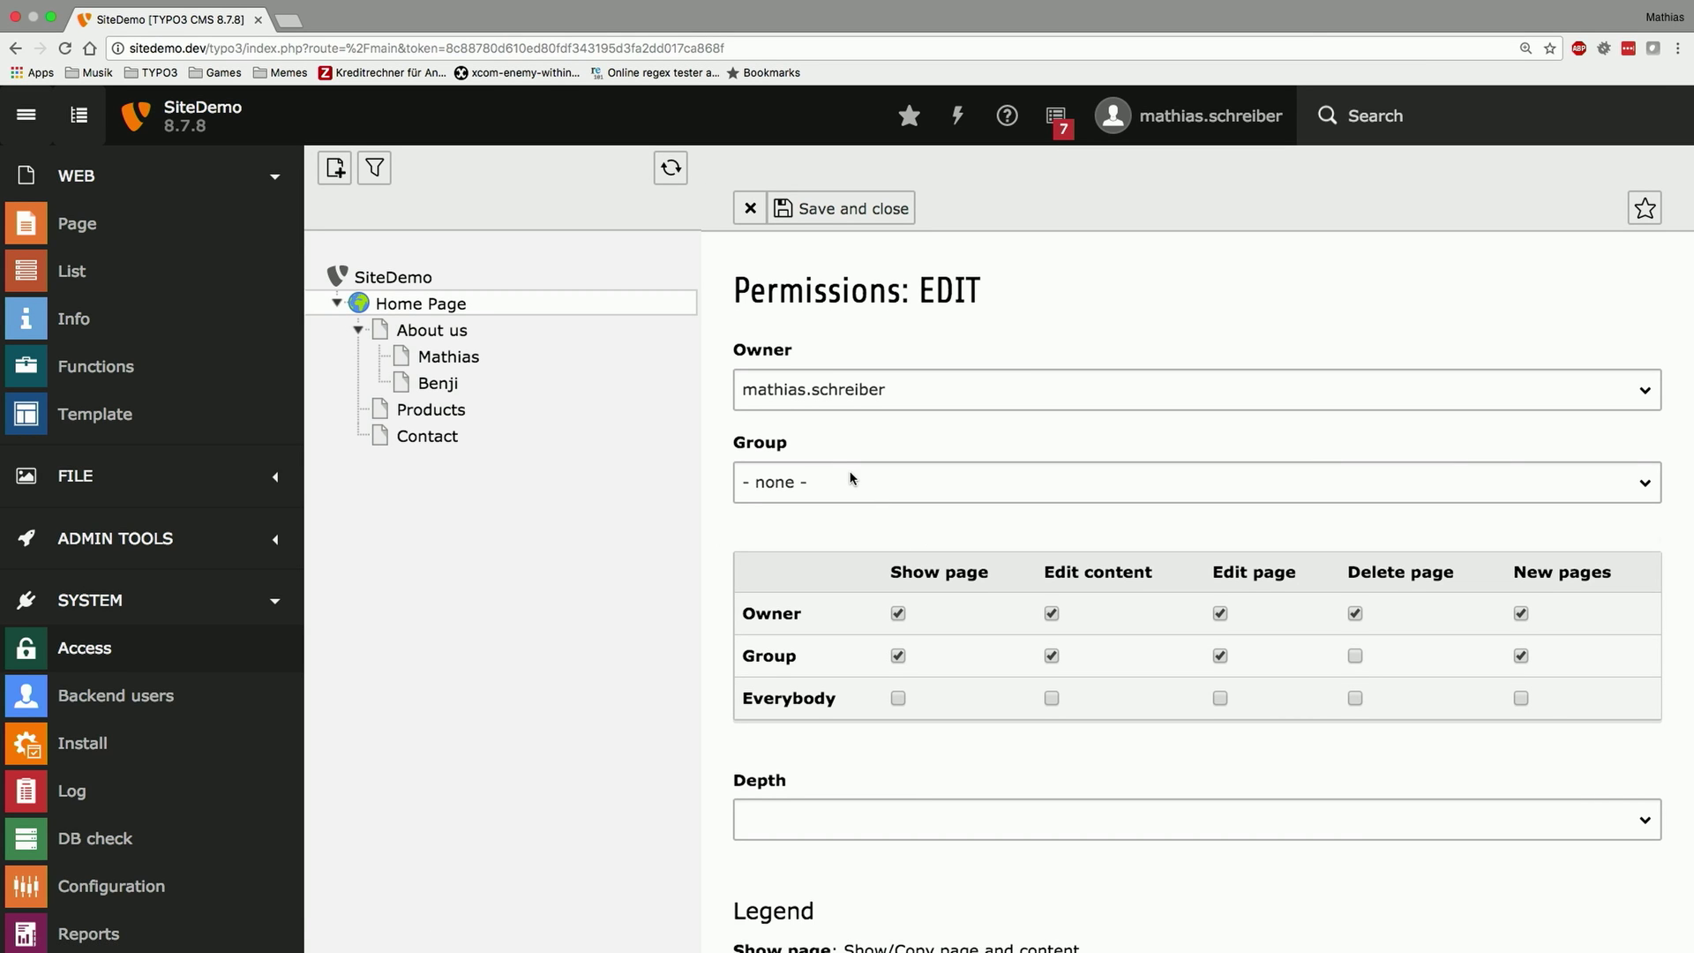
{"action": "left_click", "coordinate": [845, 481]}
{"action": "left_click", "coordinate": [841, 505]}
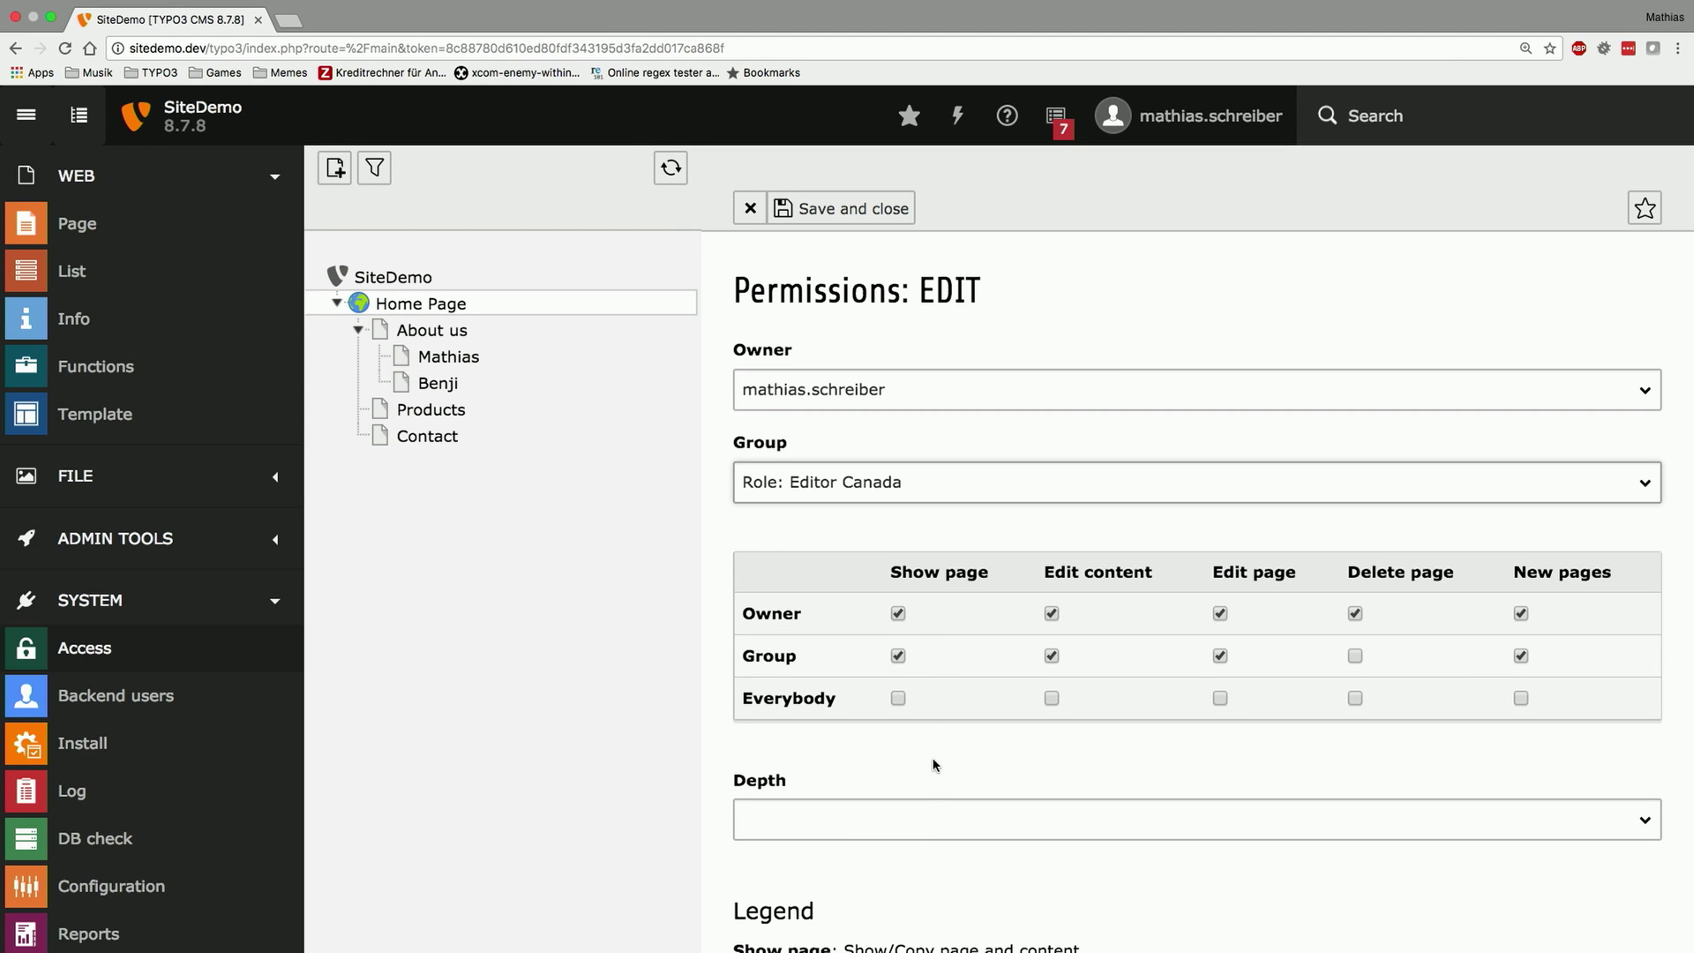
{"action": "left_click", "coordinate": [915, 821]}
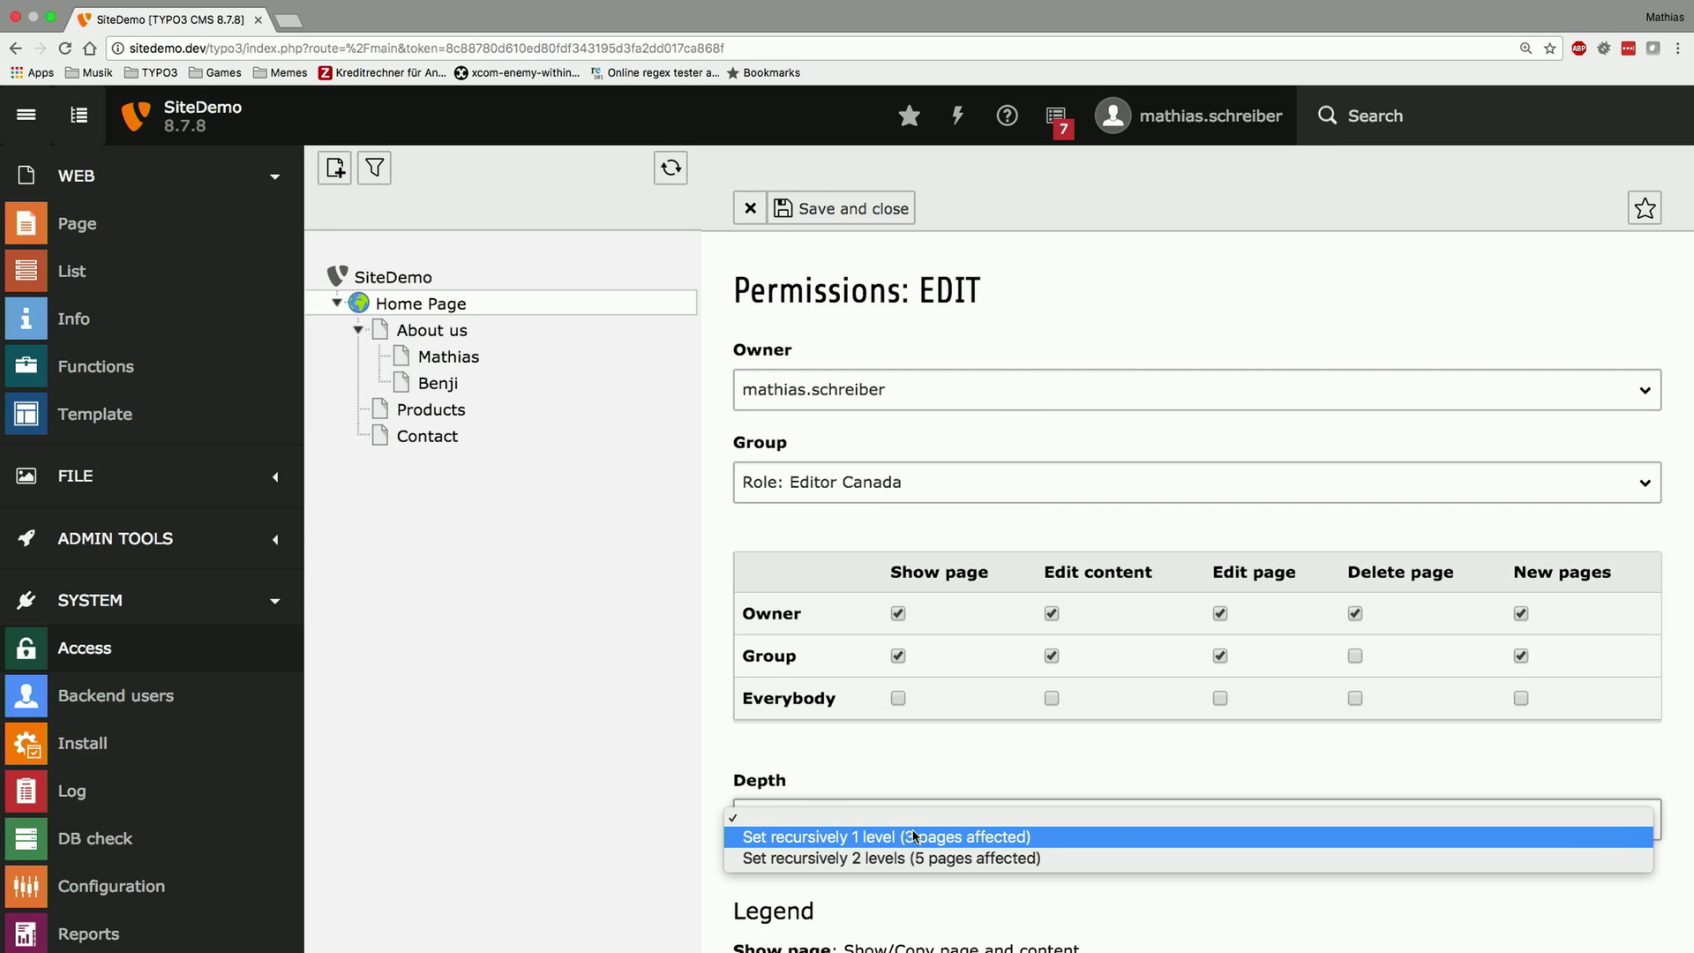
{"action": "left_click", "coordinate": [913, 859]}
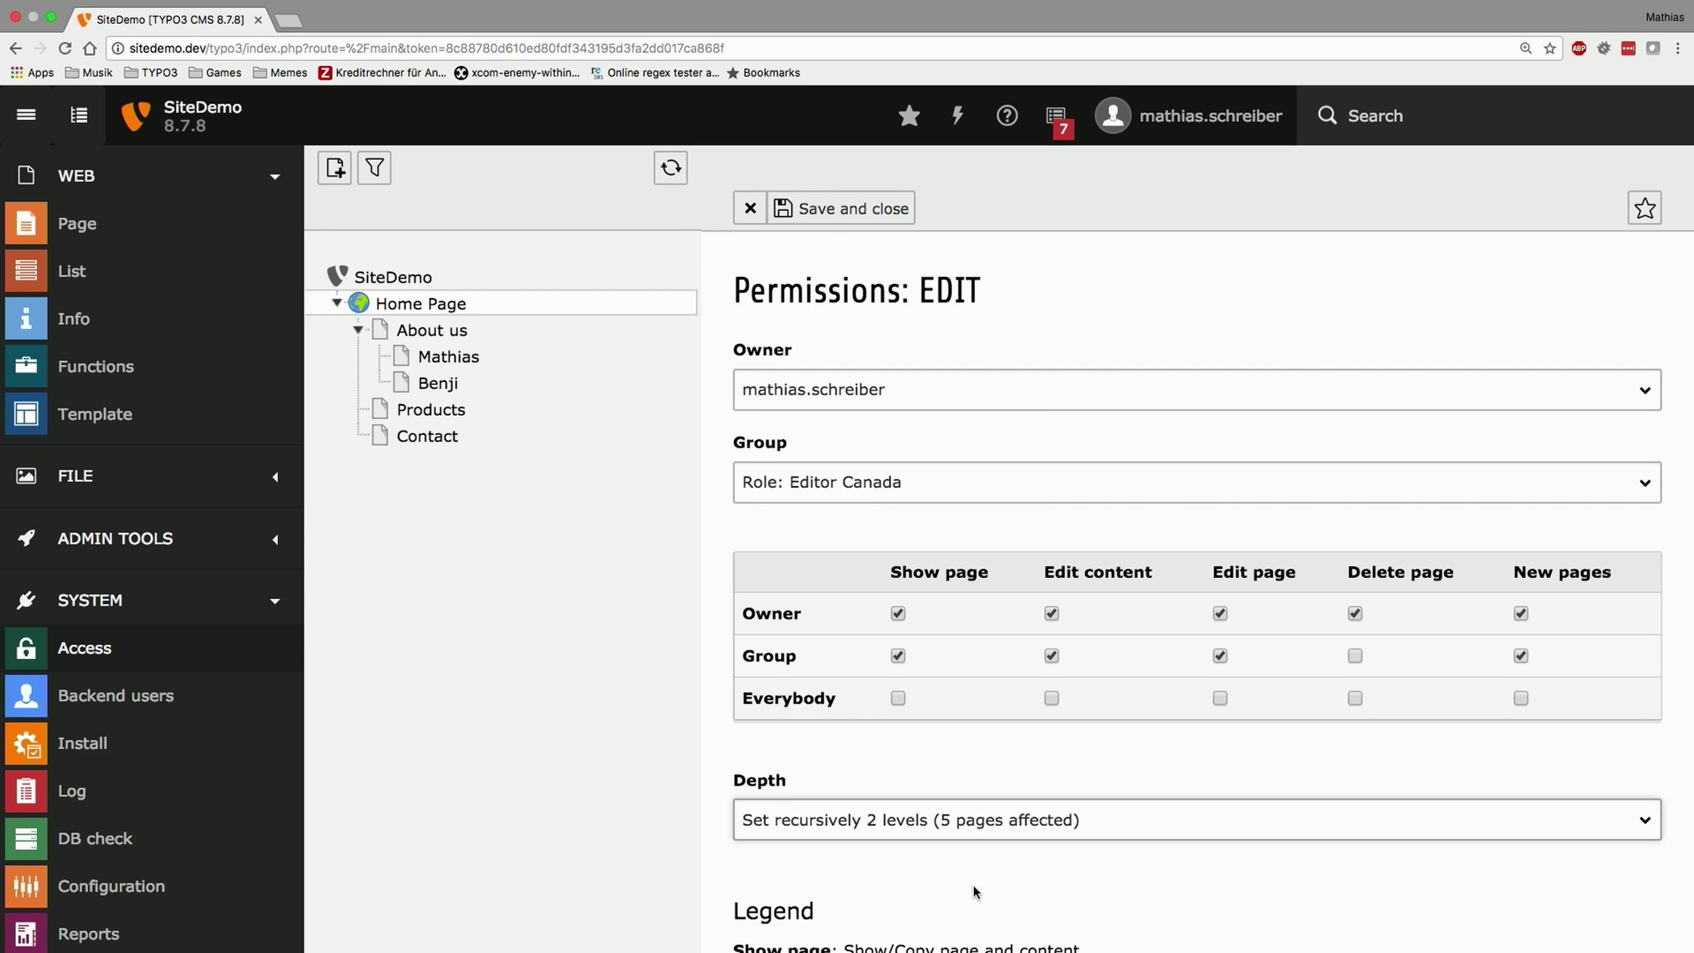
{"action": "left_click", "coordinate": [869, 209]}
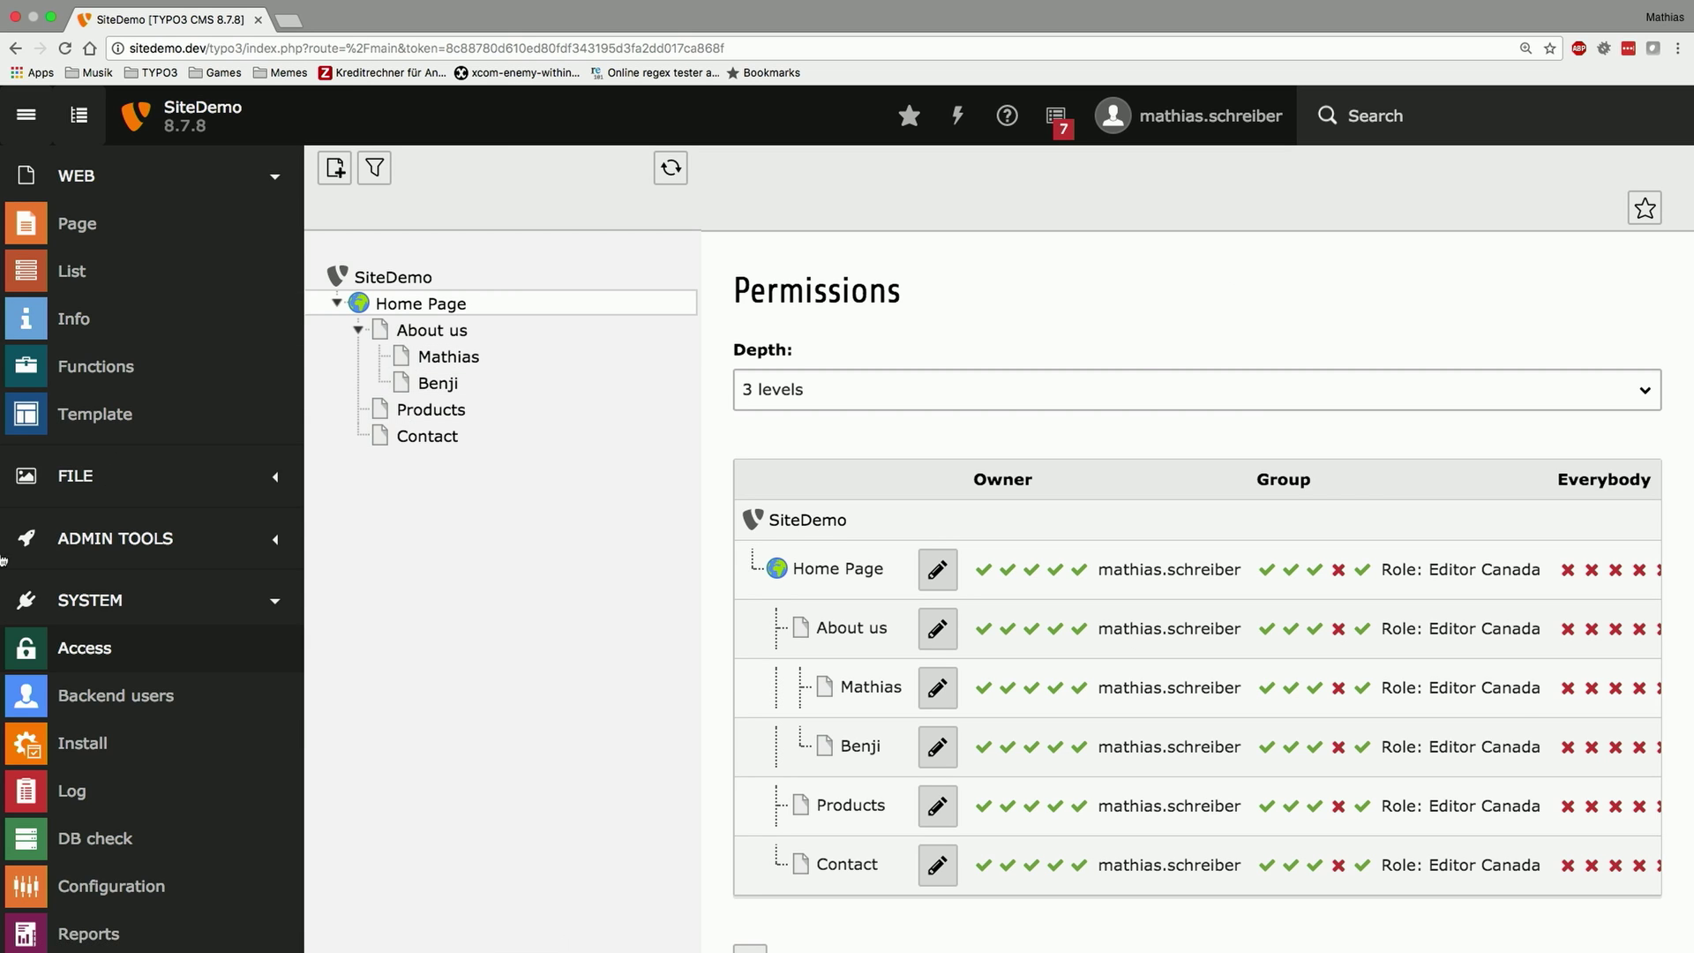
- Switch to the editor account and examine the subpages of Home Page and About us in the page tree
{"action": "left_click", "coordinate": [117, 701]}
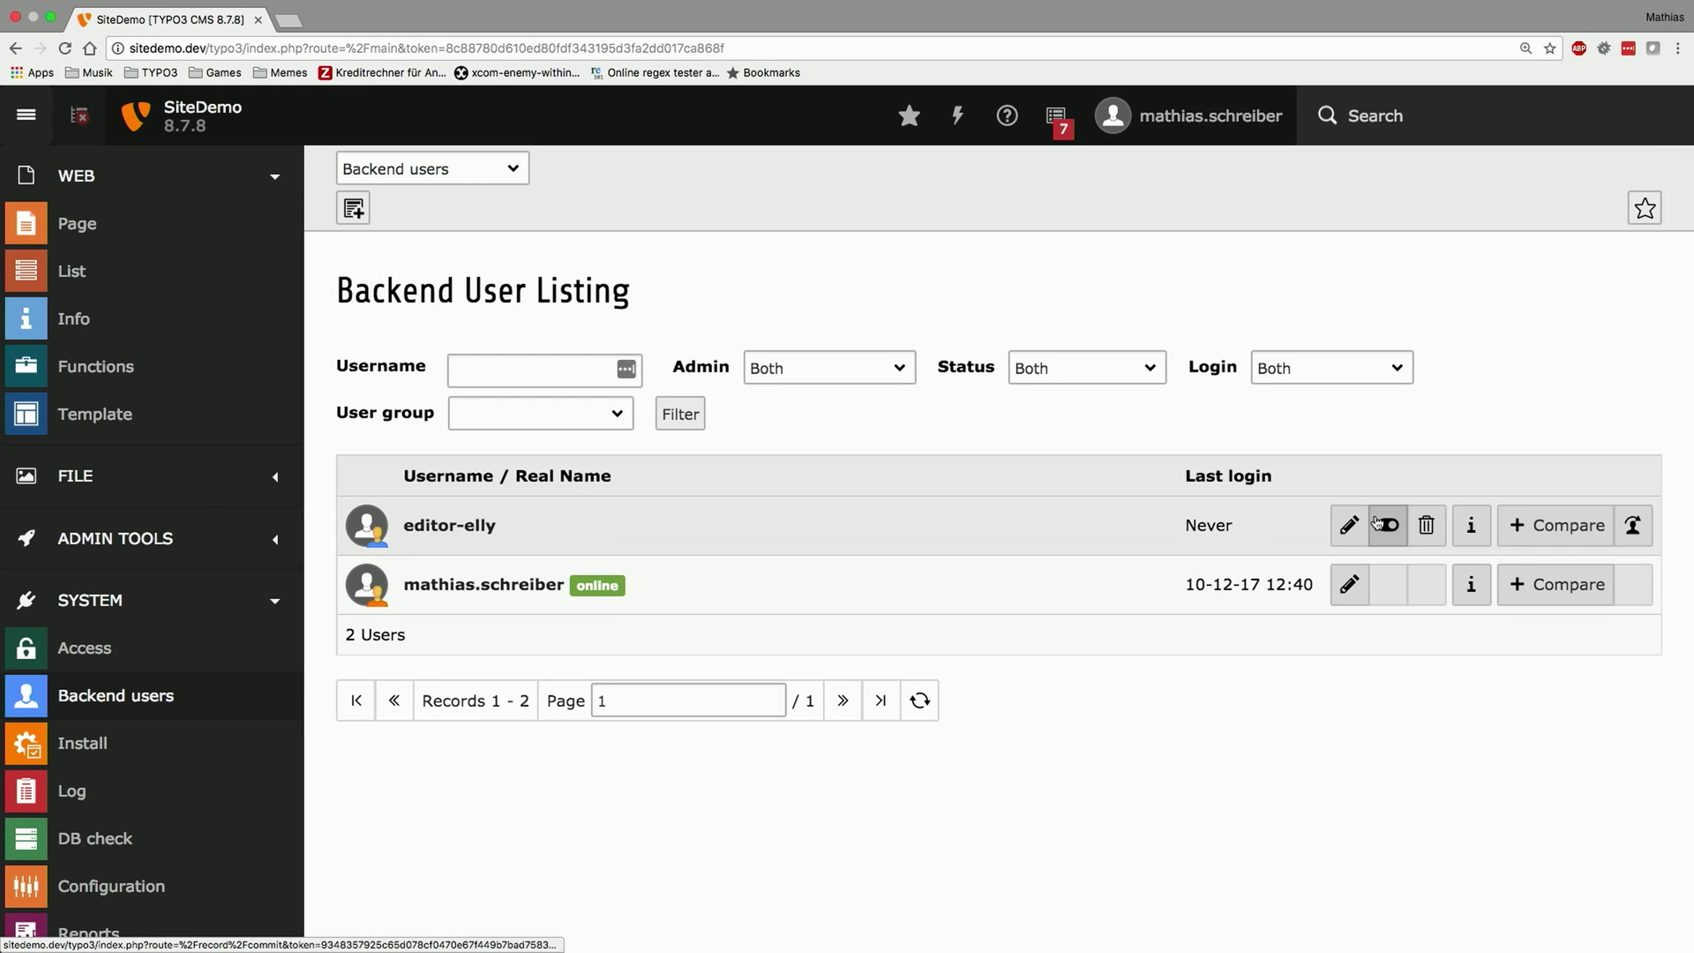
{"action": "left_click", "coordinate": [1641, 529]}
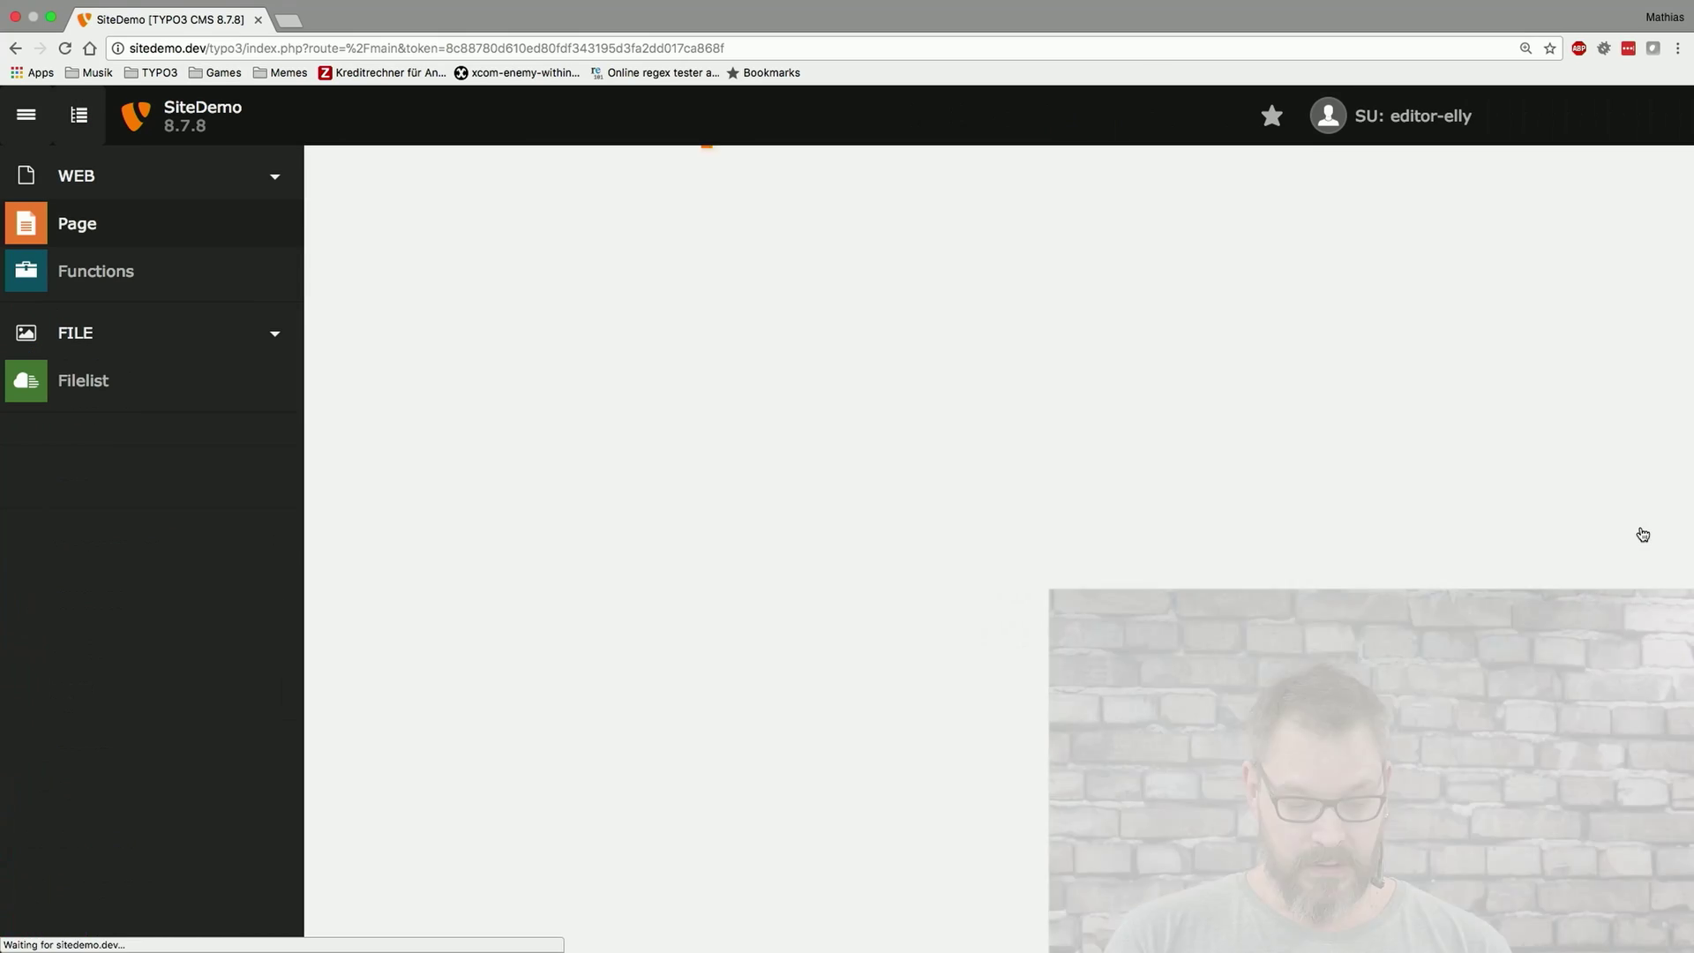
{"action": "left_click", "coordinate": [336, 303]}
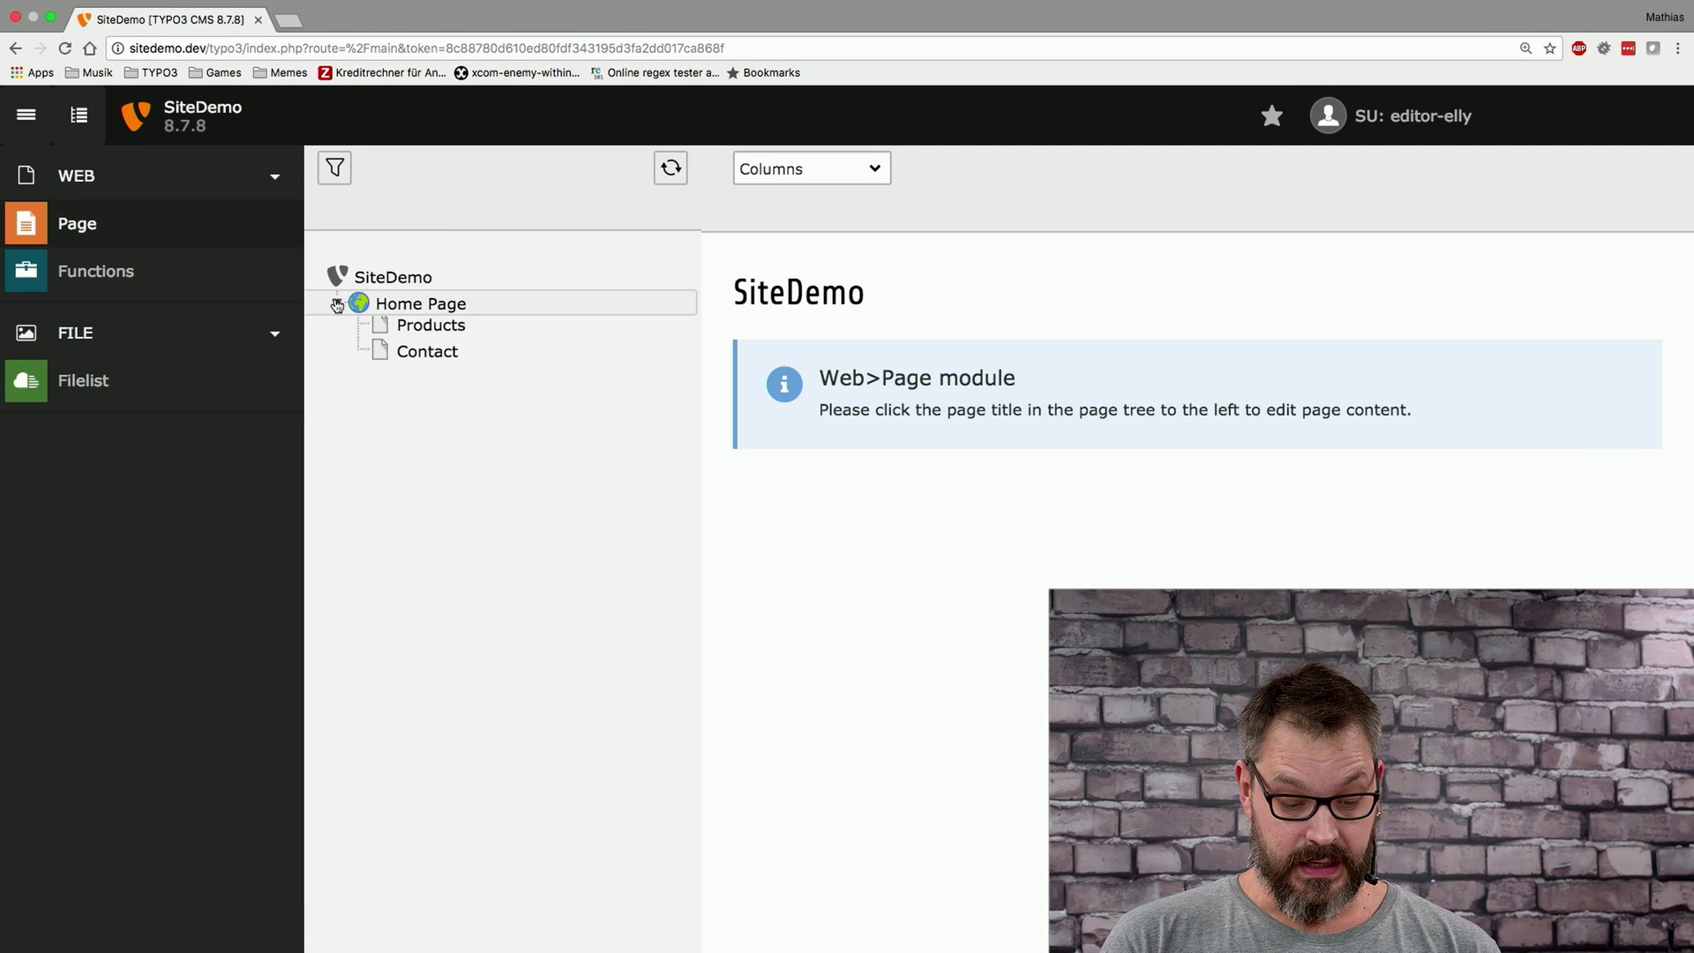
{"action": "left_click", "coordinate": [355, 329]}
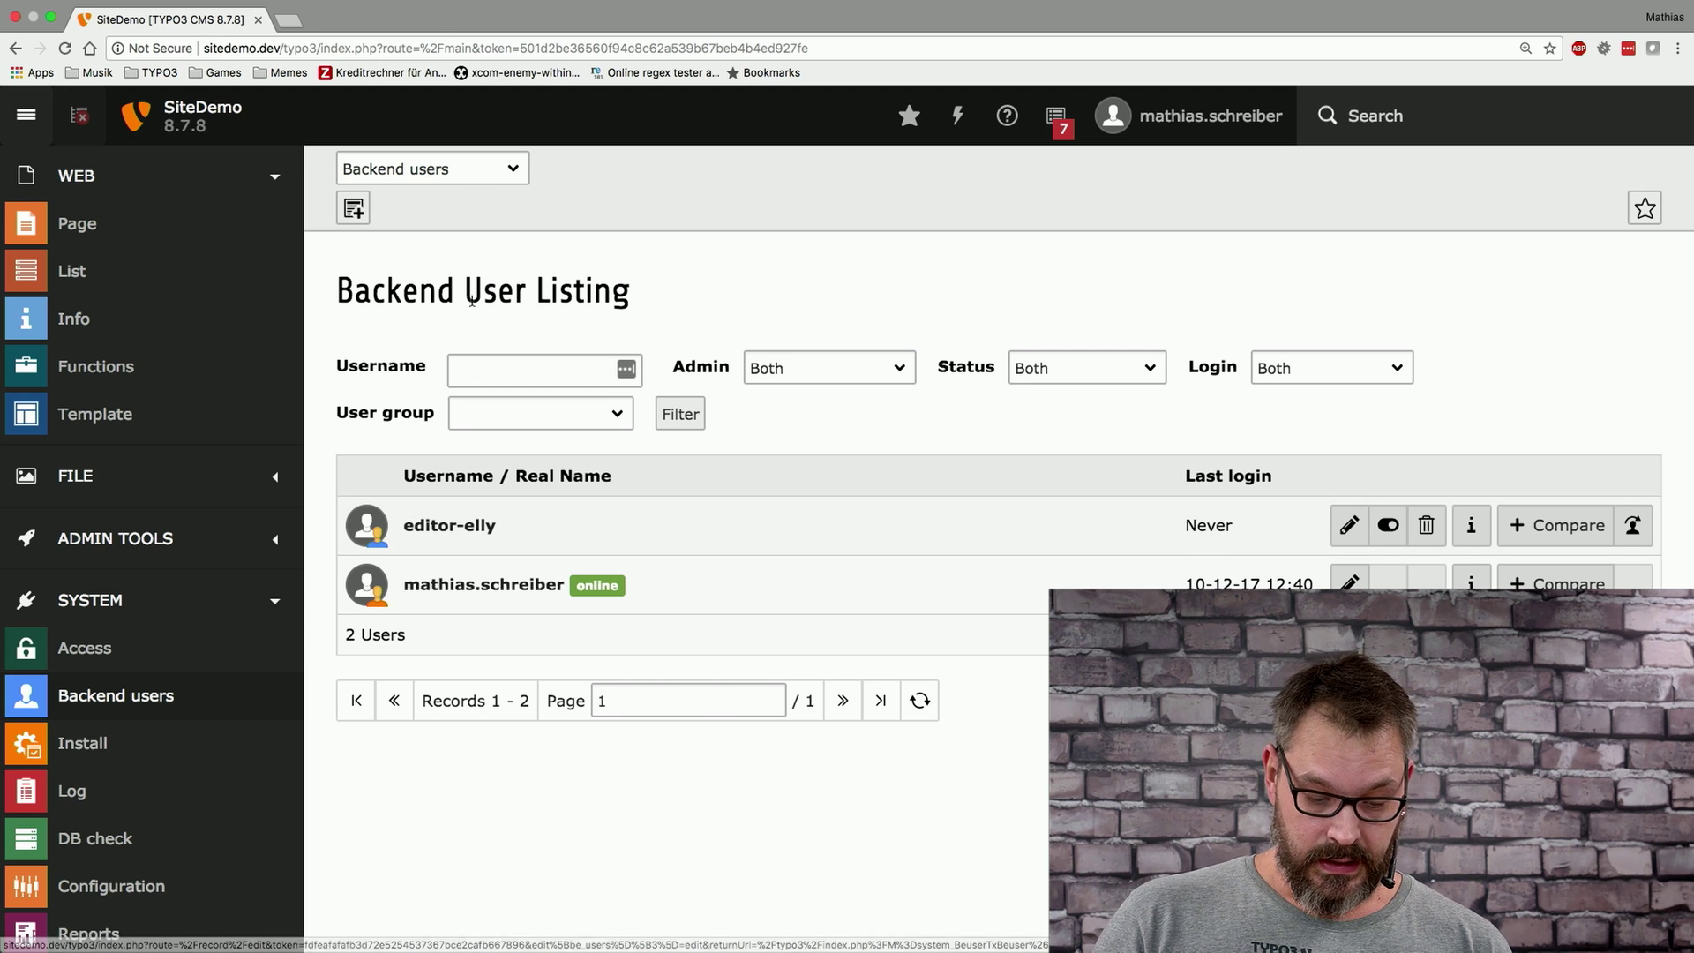
- Open the backend user group "Role: Editor Canada" for editing and start a new file mount from its mount settings
{"action": "left_click", "coordinate": [465, 170]}
{"action": "left_click", "coordinate": [456, 188]}
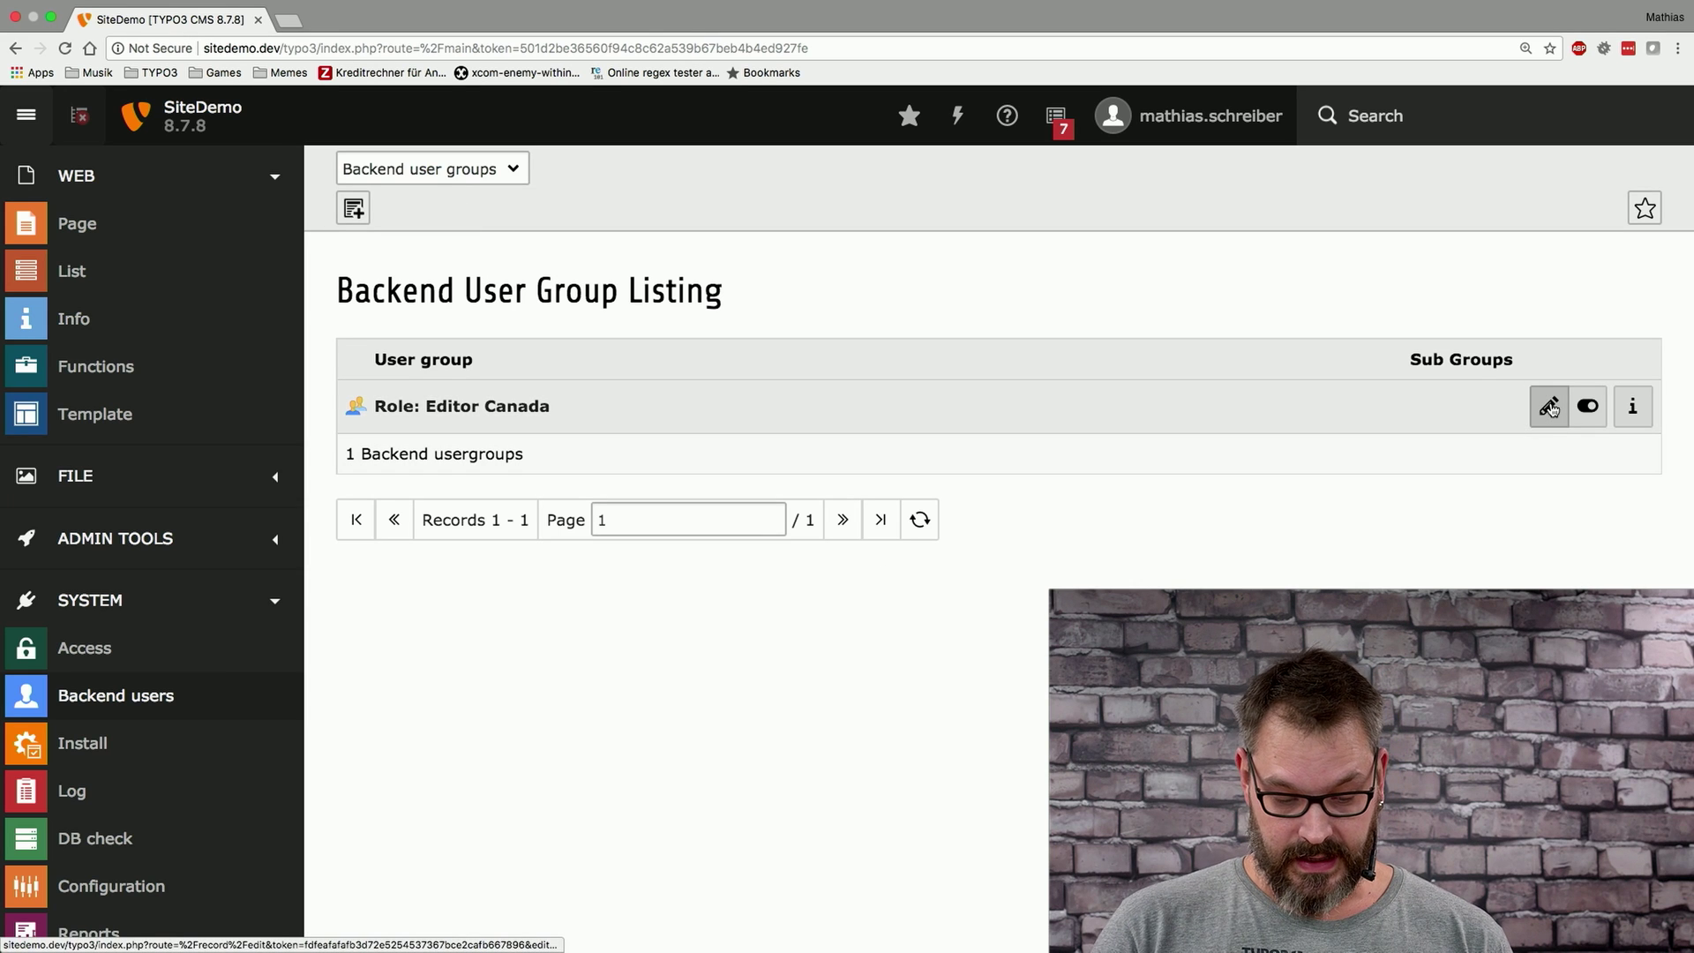
{"action": "left_click", "coordinate": [1549, 406]}
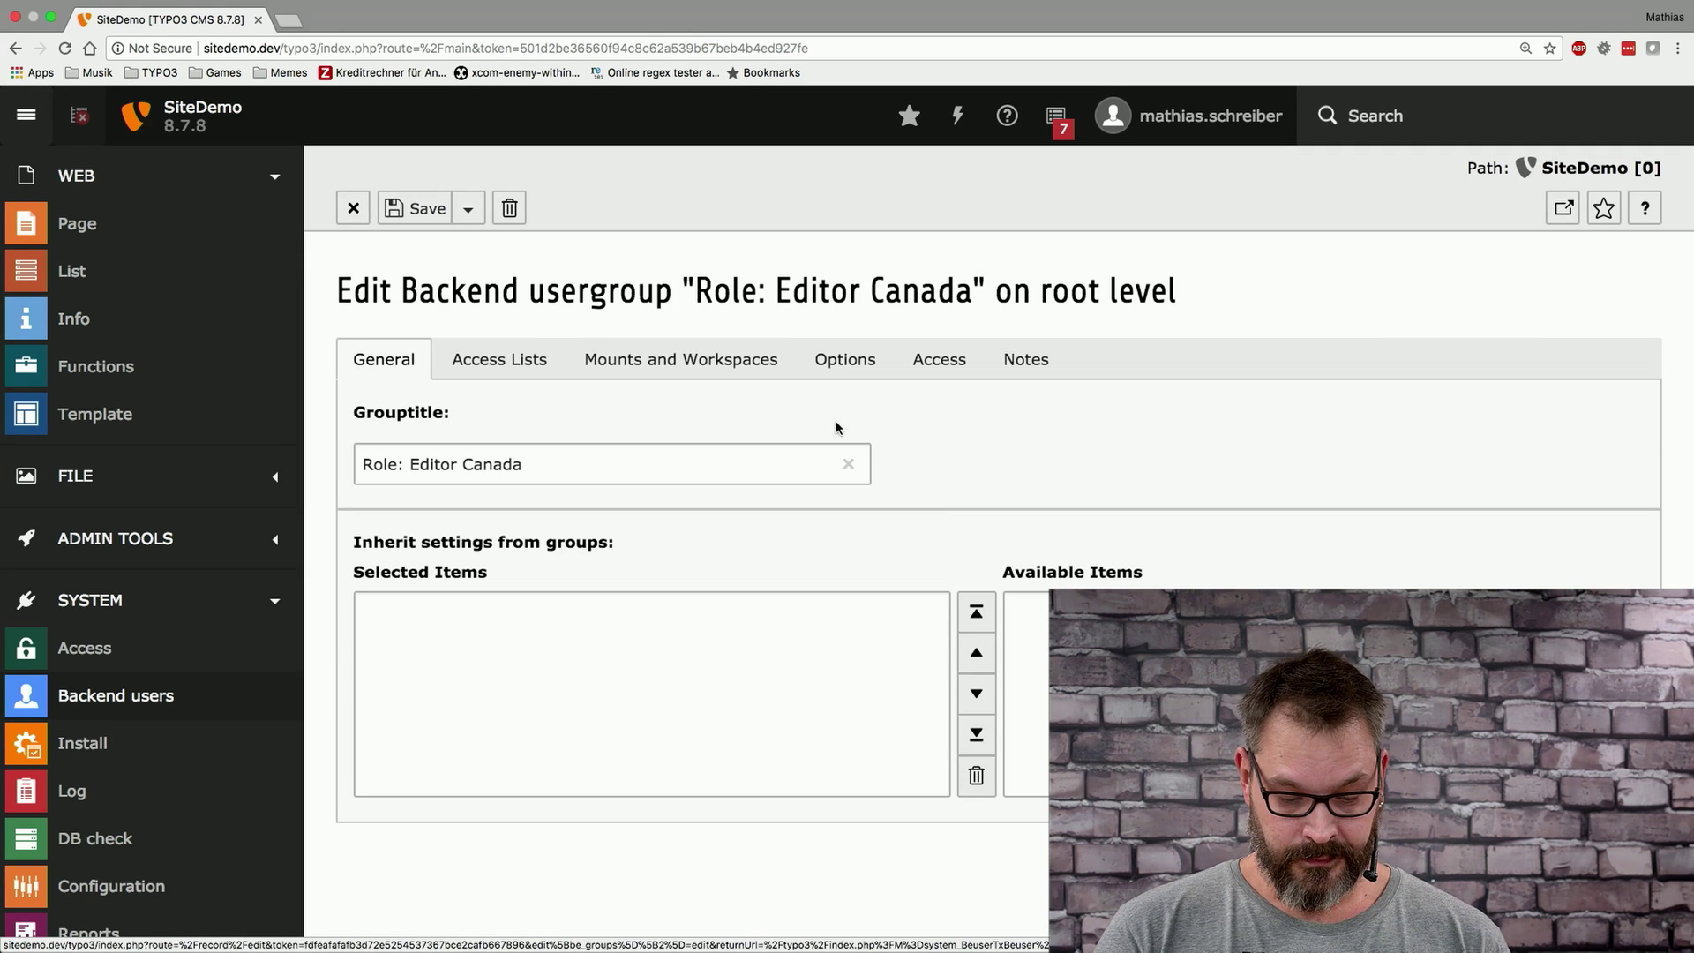
{"action": "left_click", "coordinate": [621, 365]}
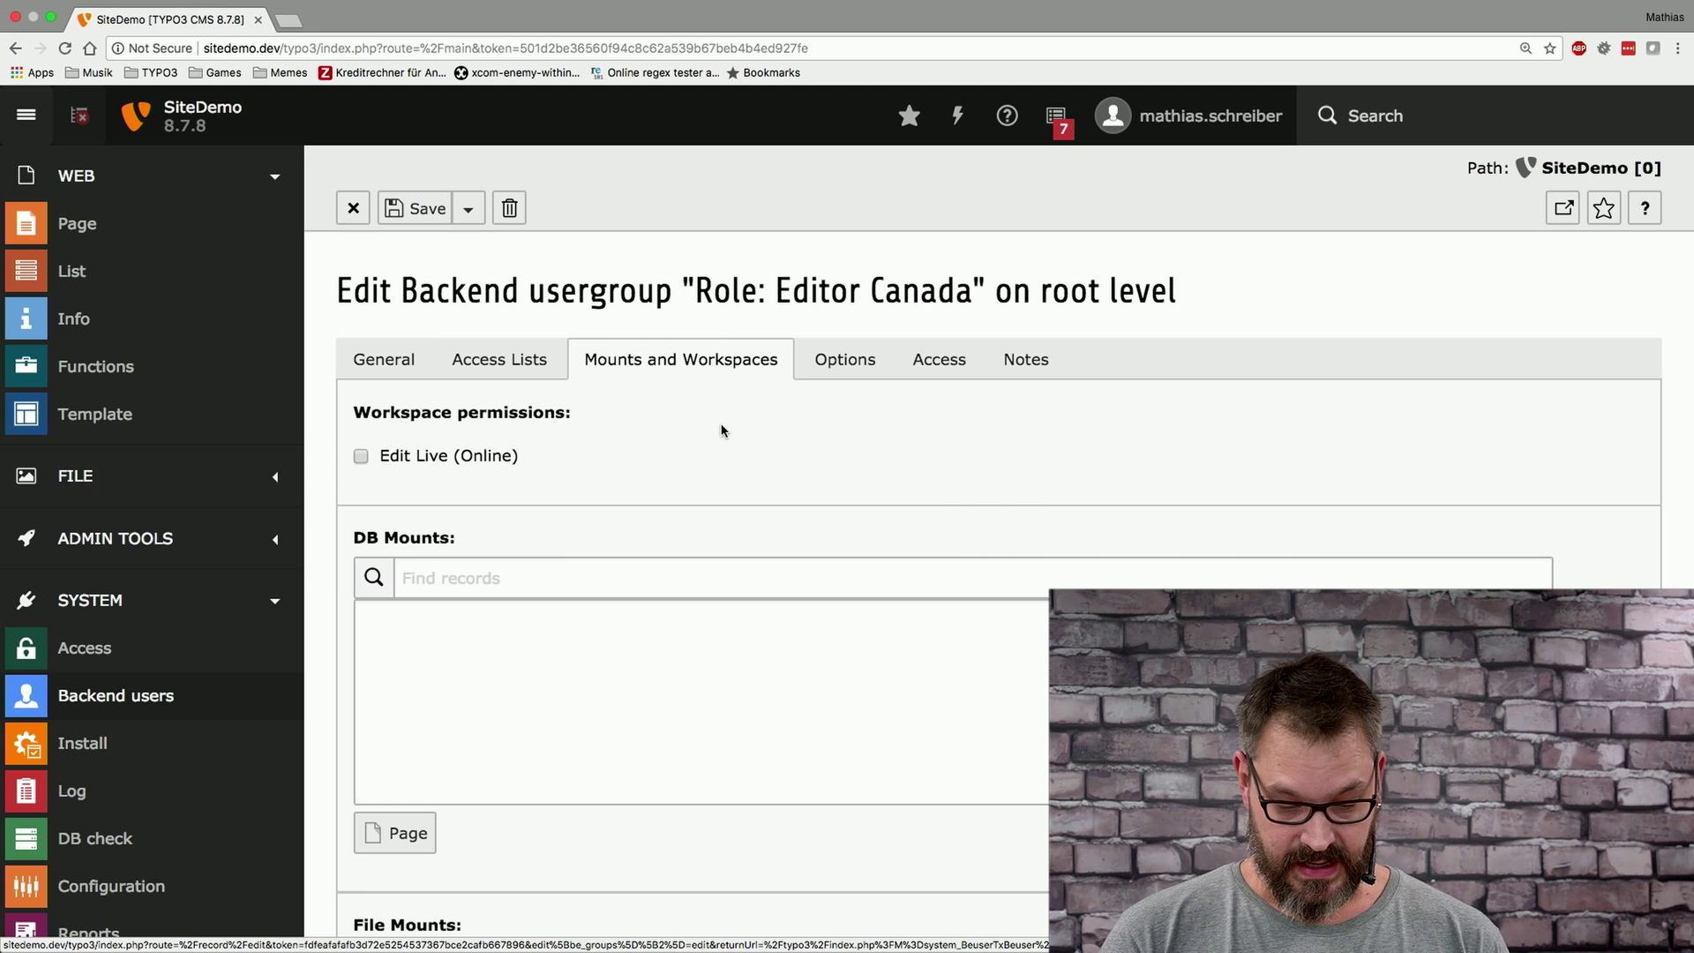
{"action": "scroll", "coordinate": [1015, 486], "scroll_direction": "down", "scroll_amount": 3}
{"action": "scroll", "coordinate": [1015, 485], "scroll_direction": "down", "scroll_amount": 2}
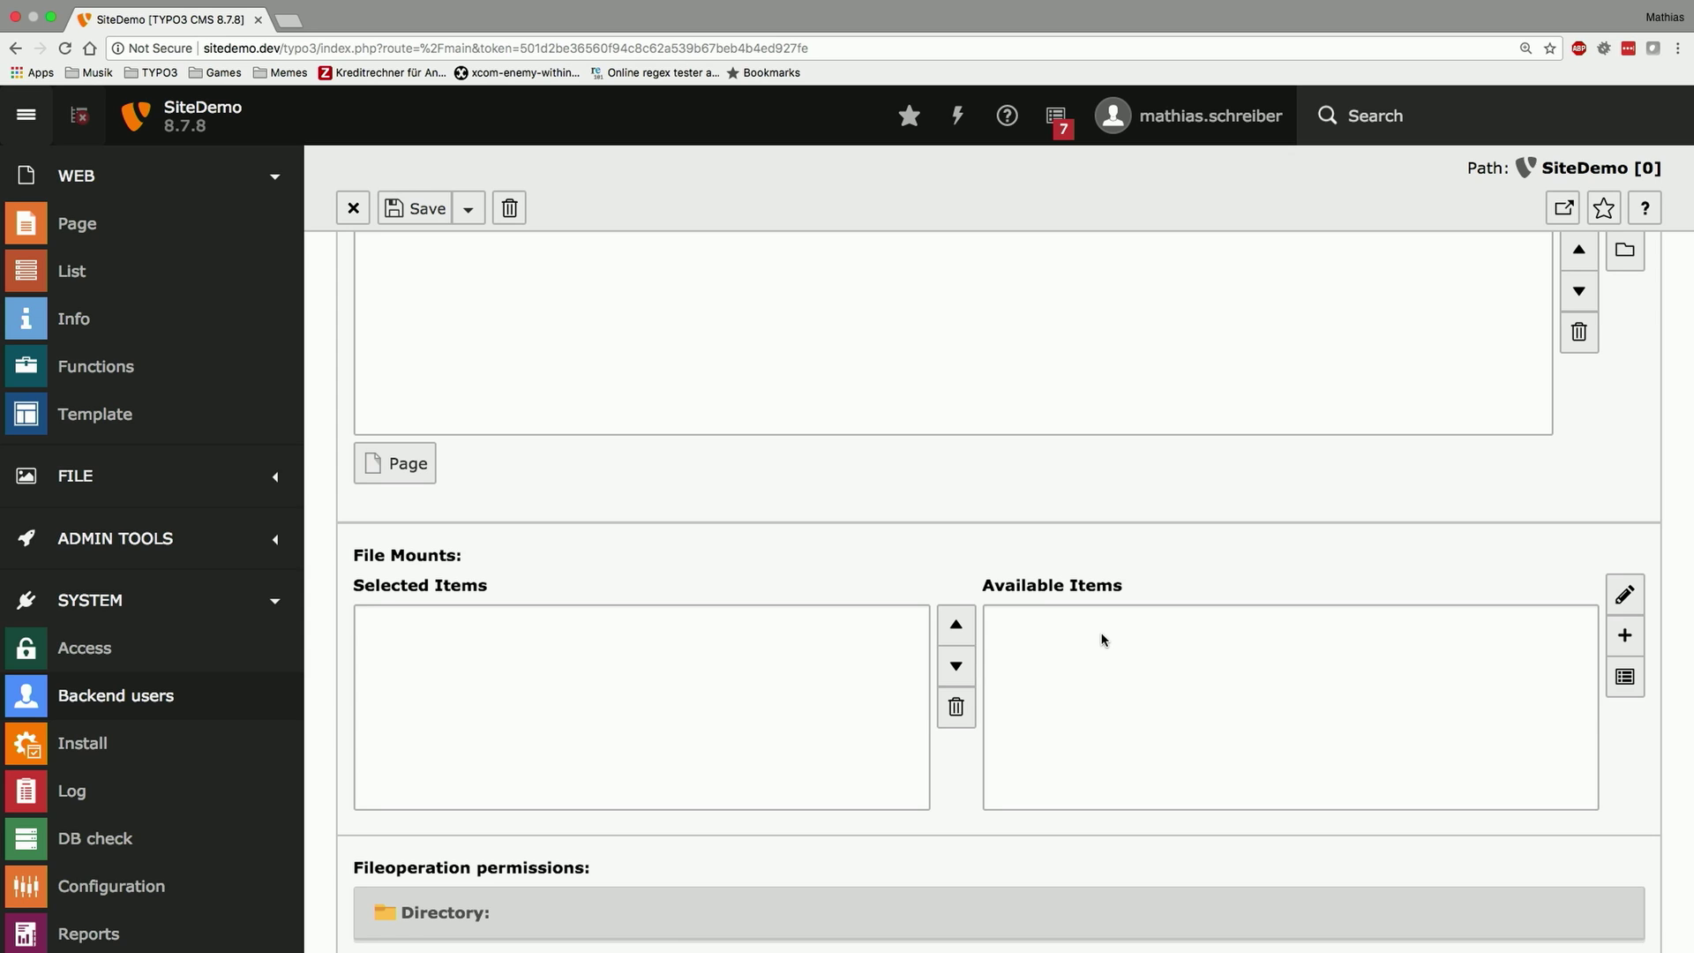
{"action": "scroll", "coordinate": [1102, 639], "scroll_direction": "down", "scroll_amount": 1}
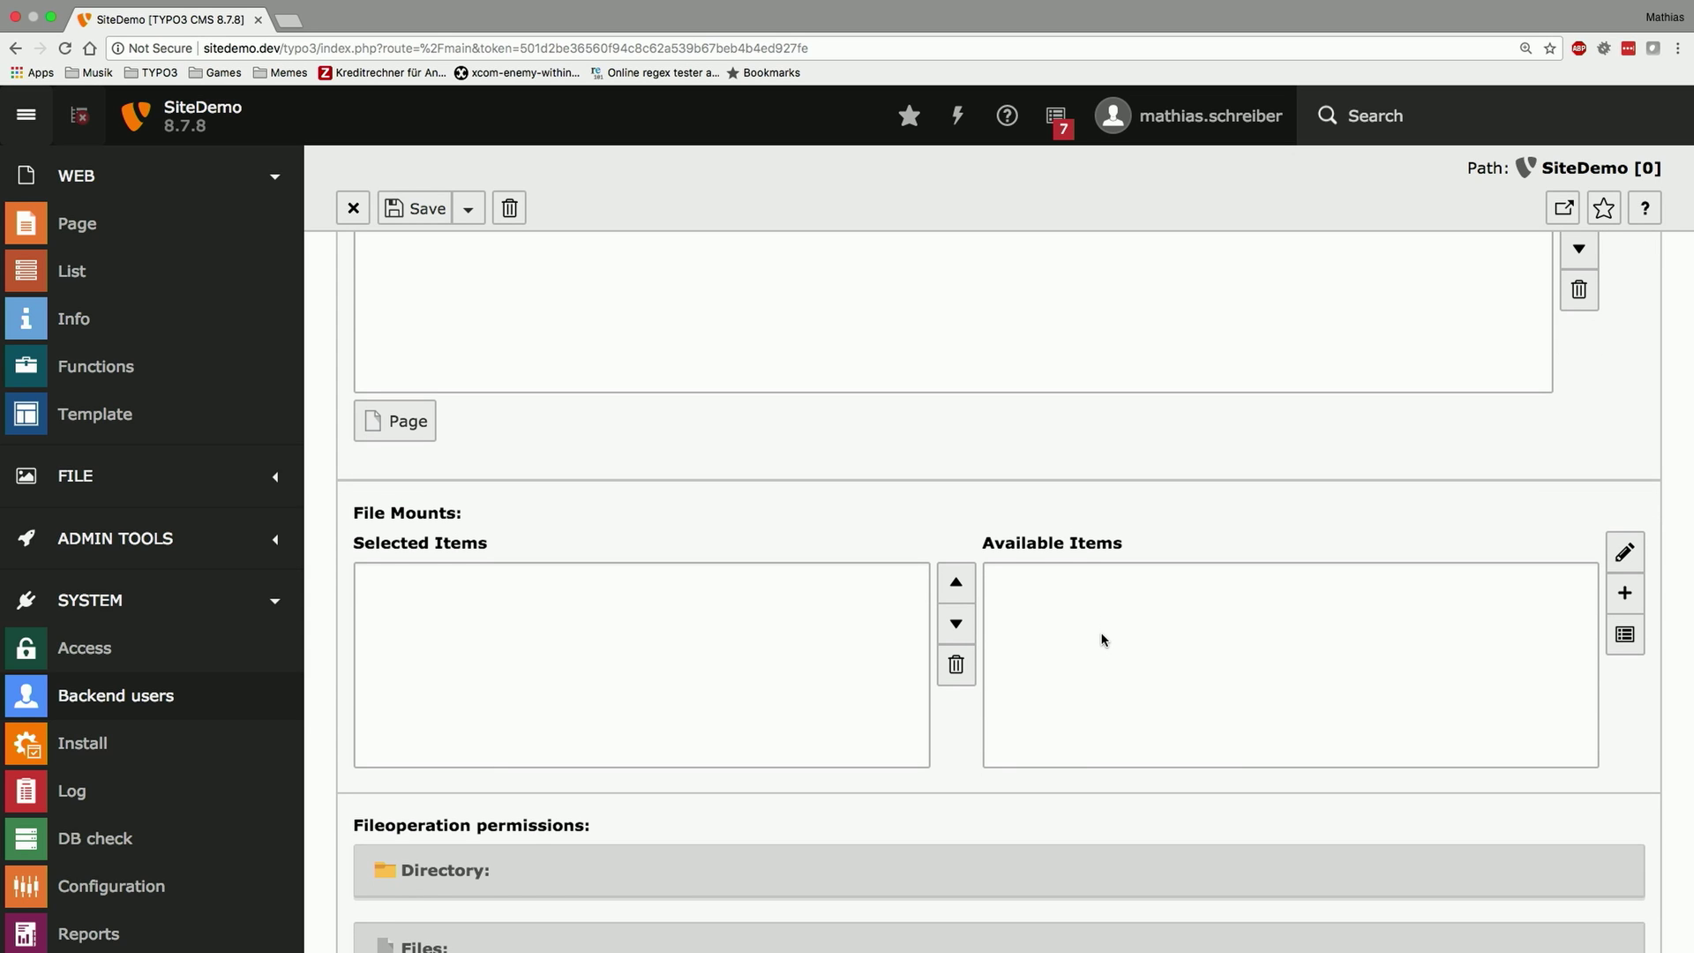
{"action": "left_click", "coordinate": [1628, 592]}
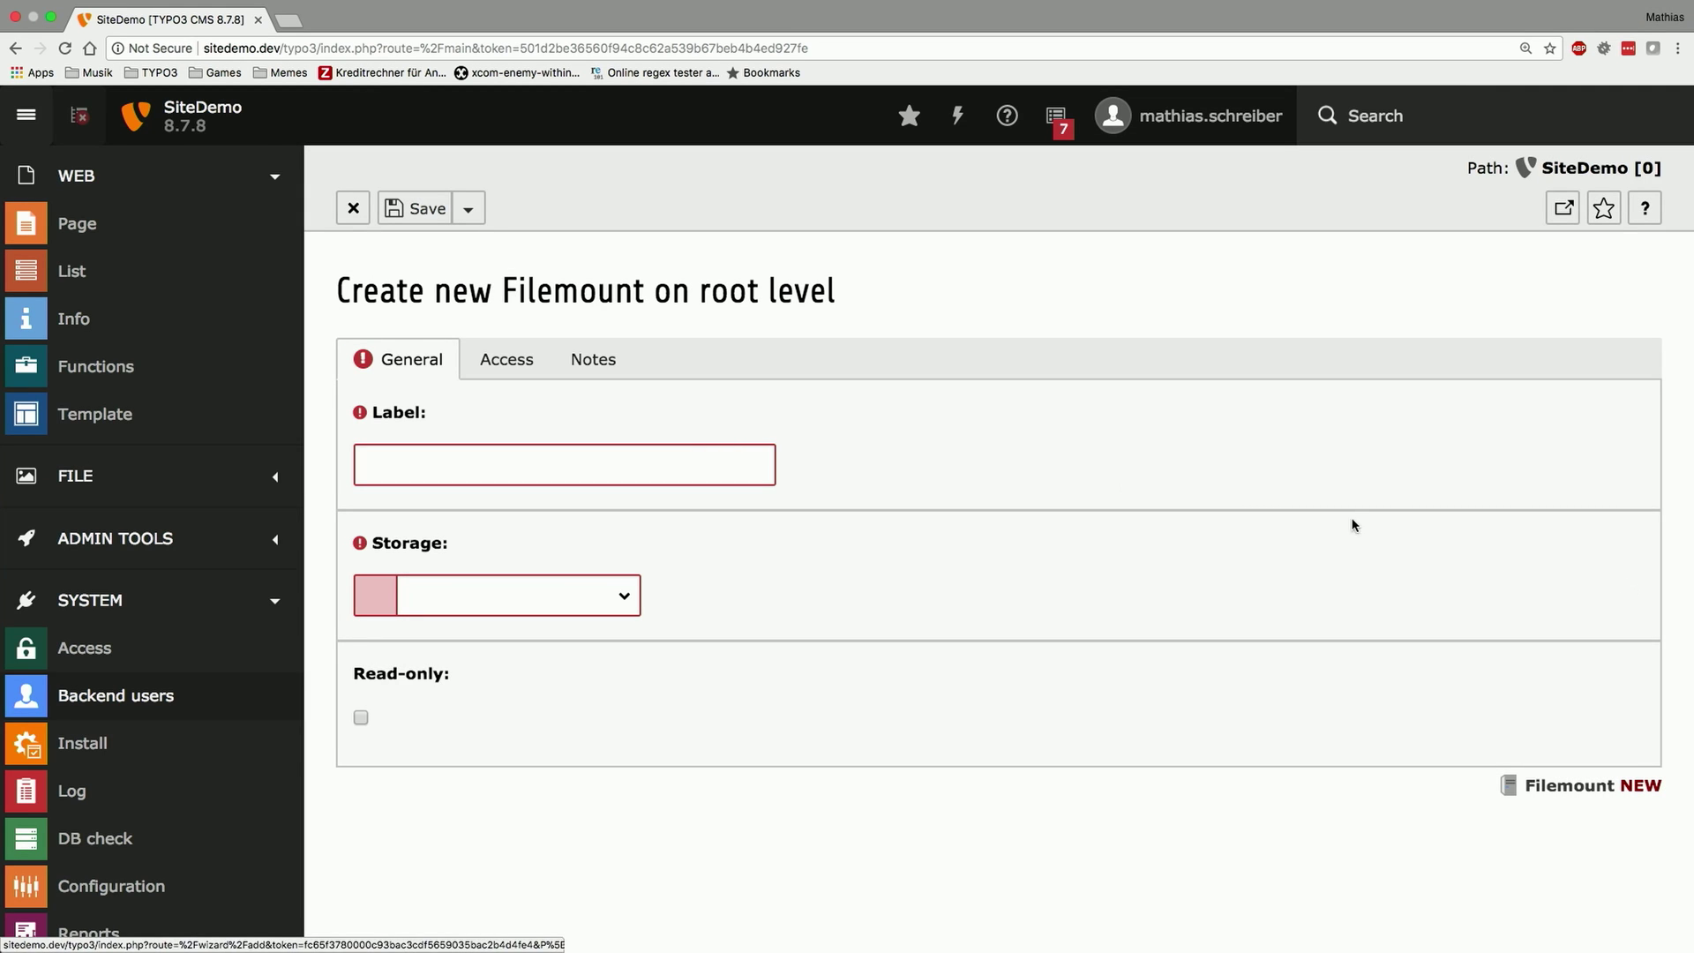
- Label the new file mount "Canadian Files", set its storage to fileadmin/ (auto-created), and set its folder to /team/
{"action": "left_click", "coordinate": [555, 461]}
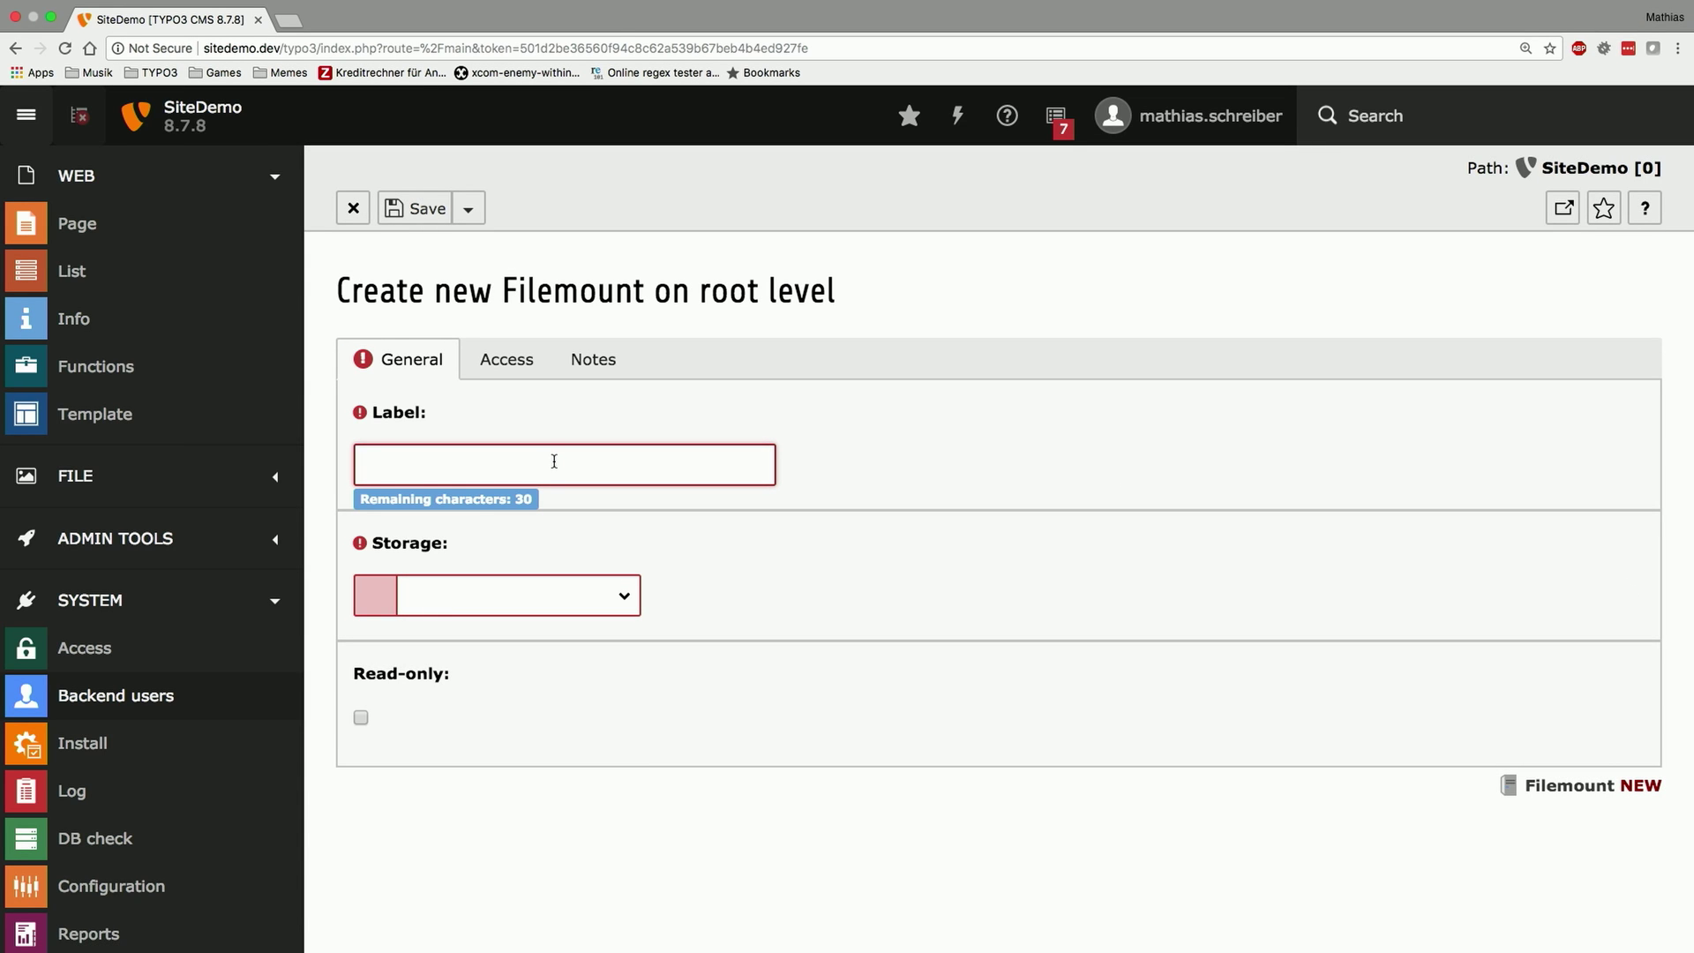
{"action": "type", "text": "Canadian Files"}
{"action": "left_click", "coordinate": [607, 593]}
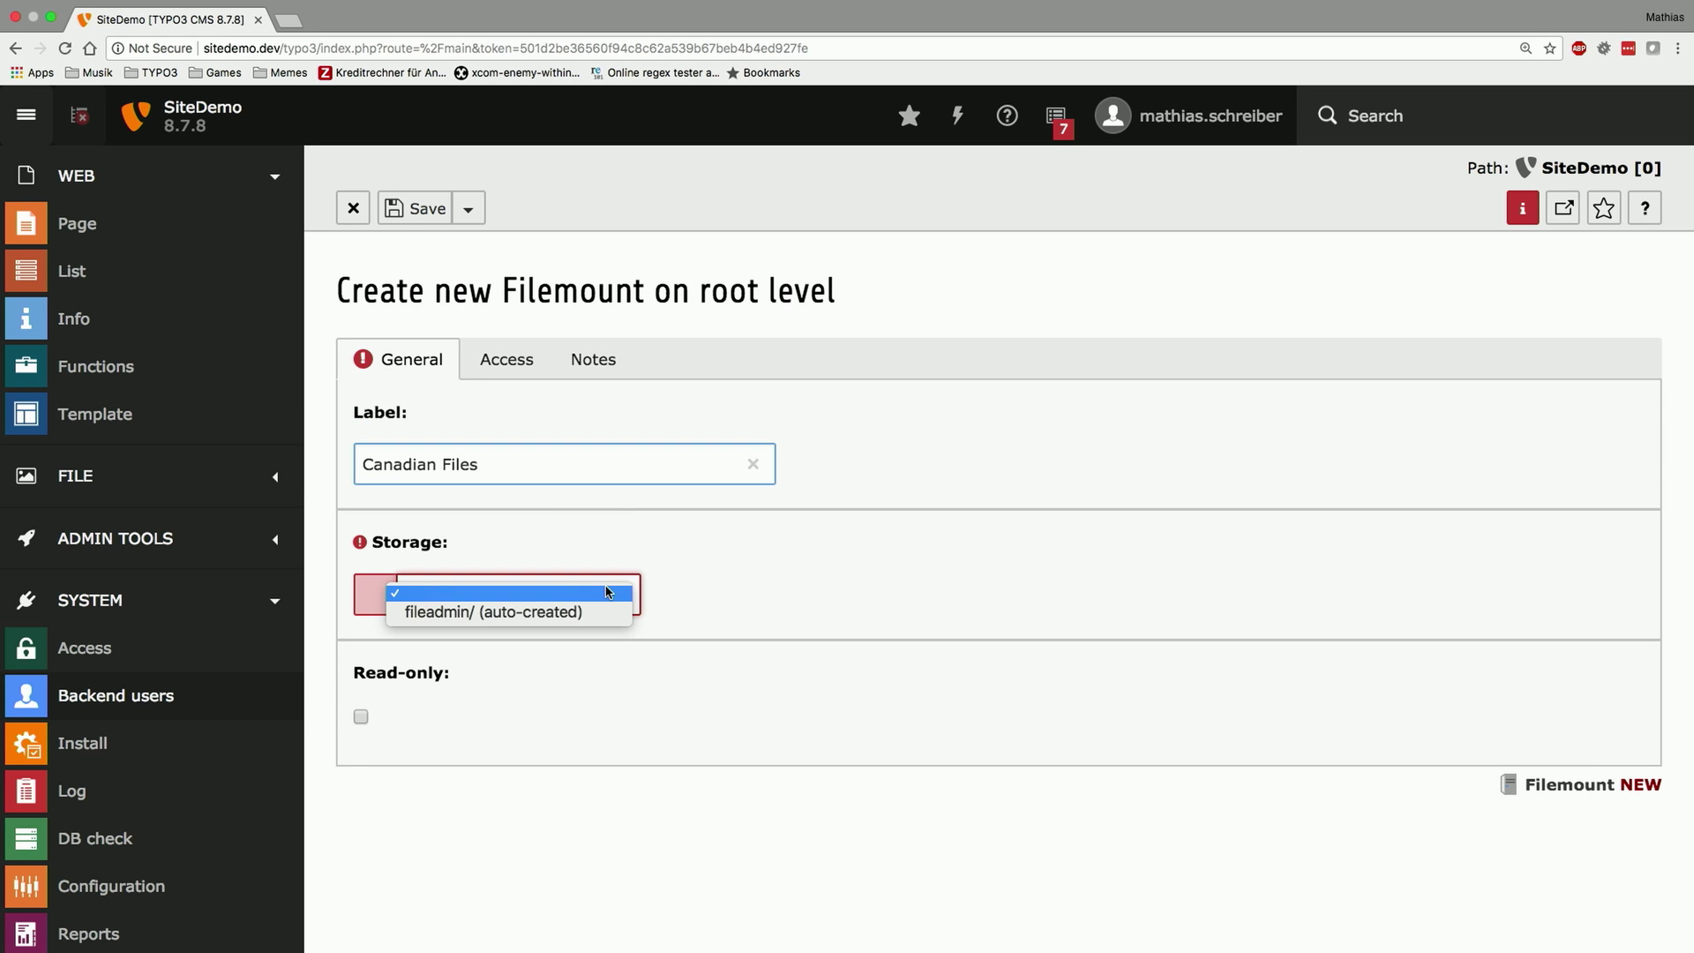
{"action": "left_click", "coordinate": [548, 618]}
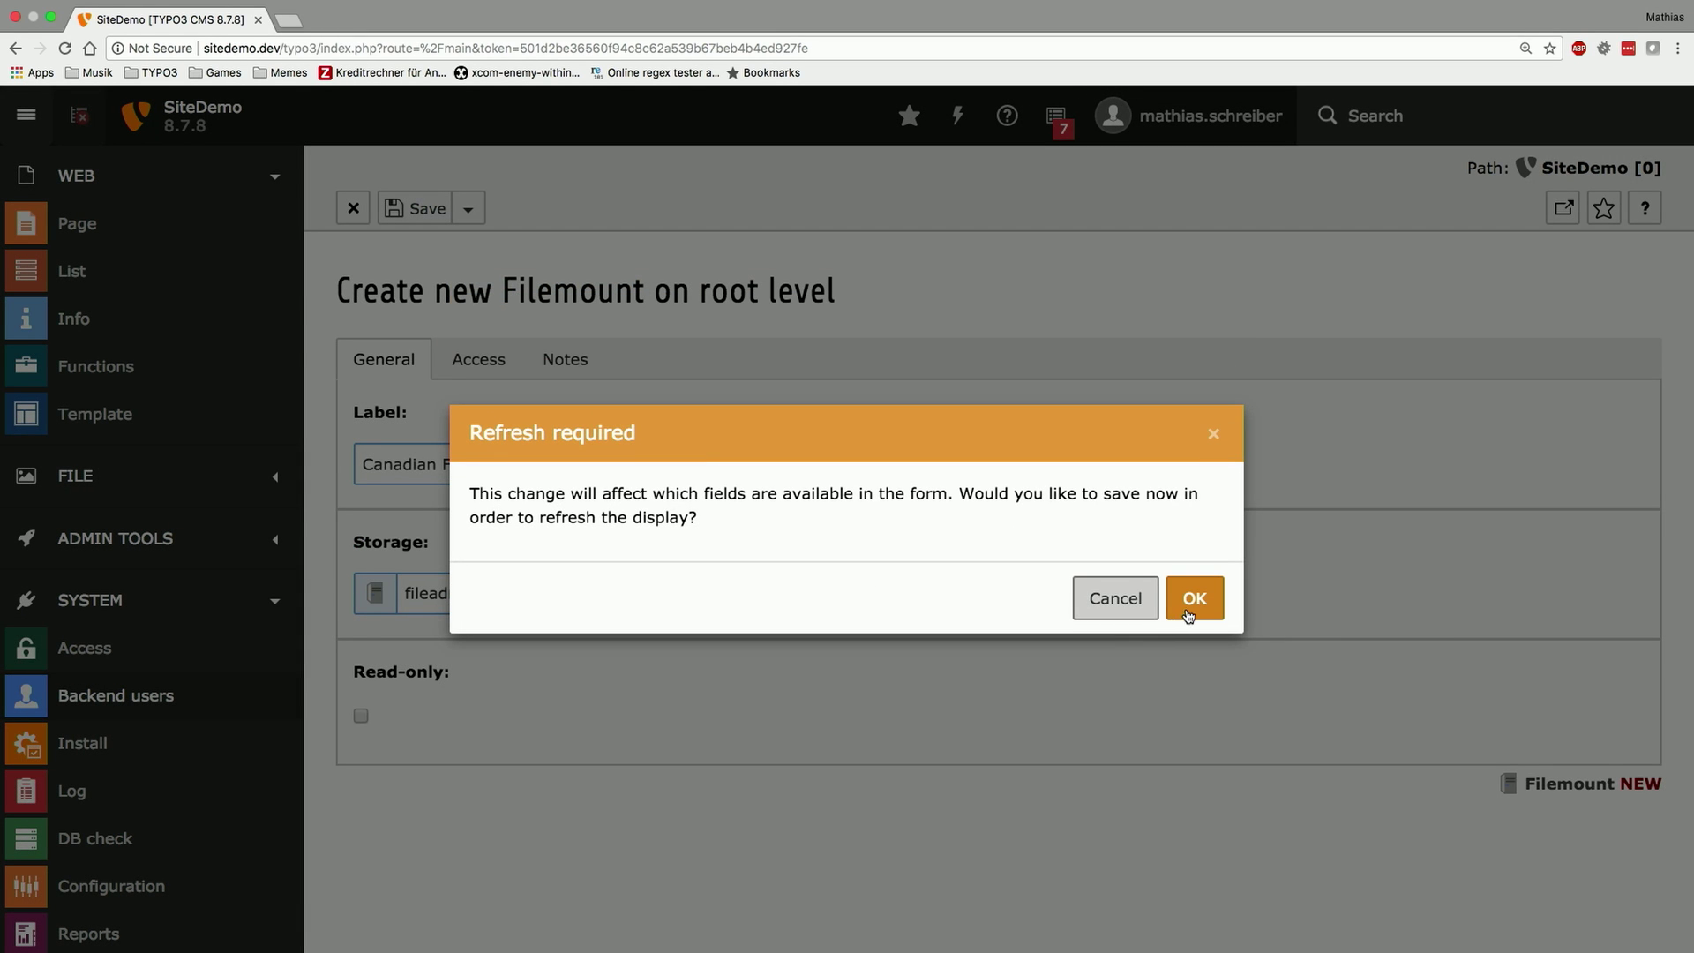
{"action": "left_click", "coordinate": [1190, 614]}
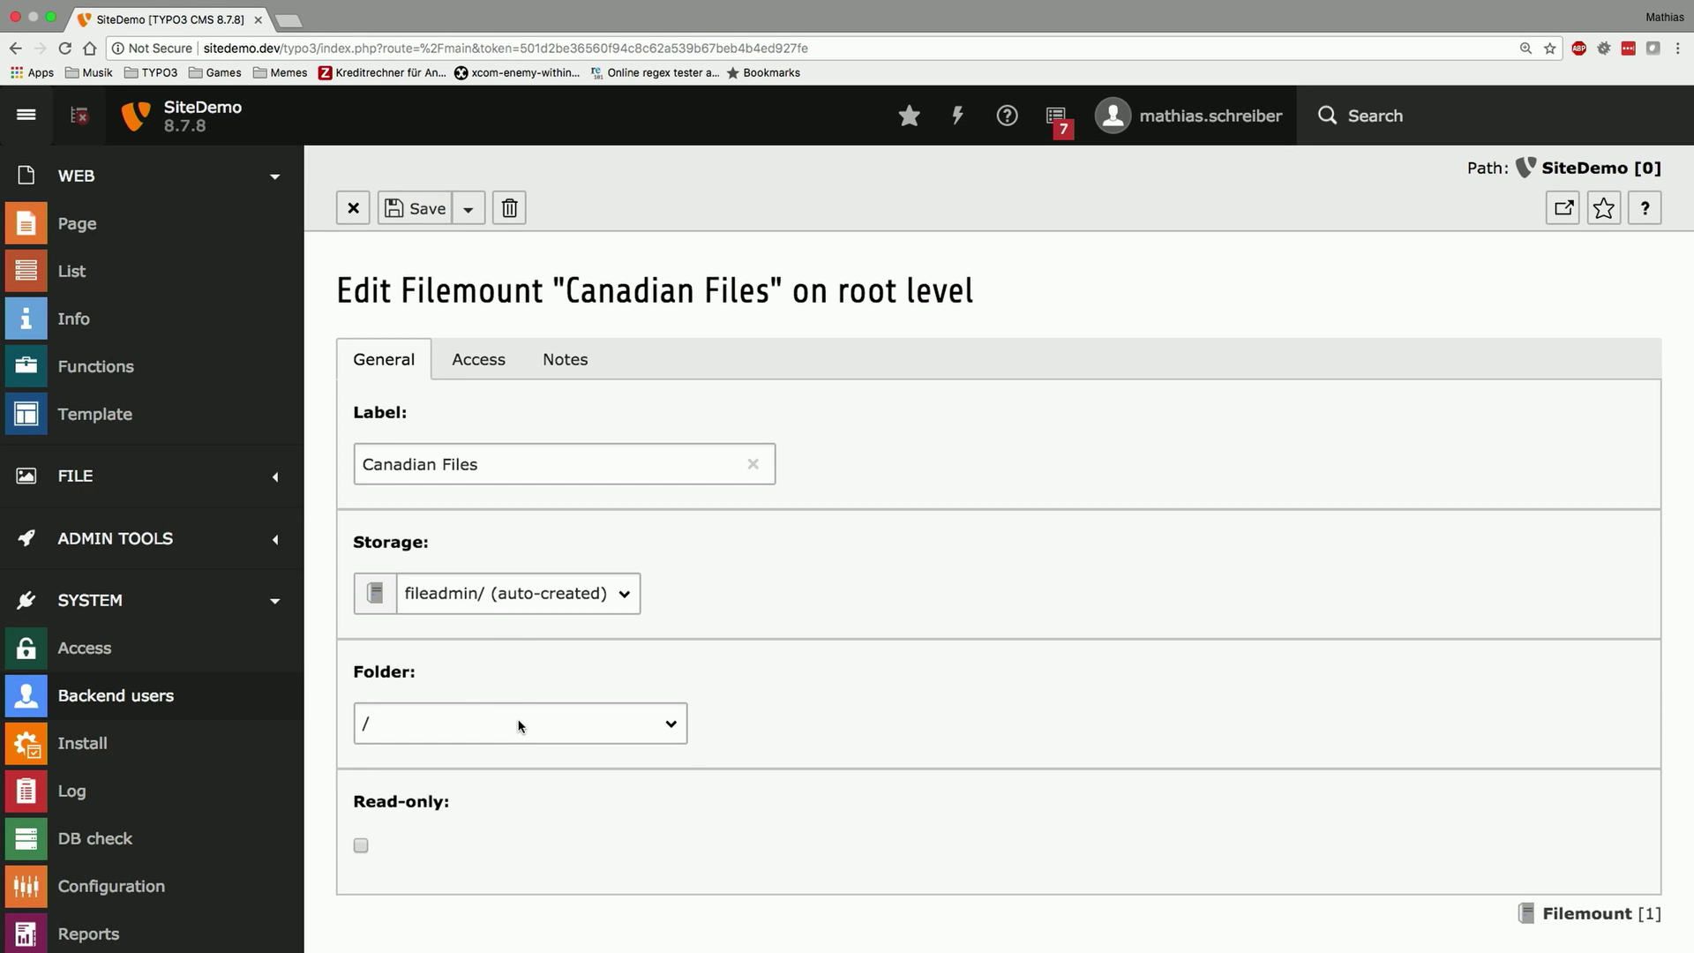
{"action": "left_click", "coordinate": [520, 725]}
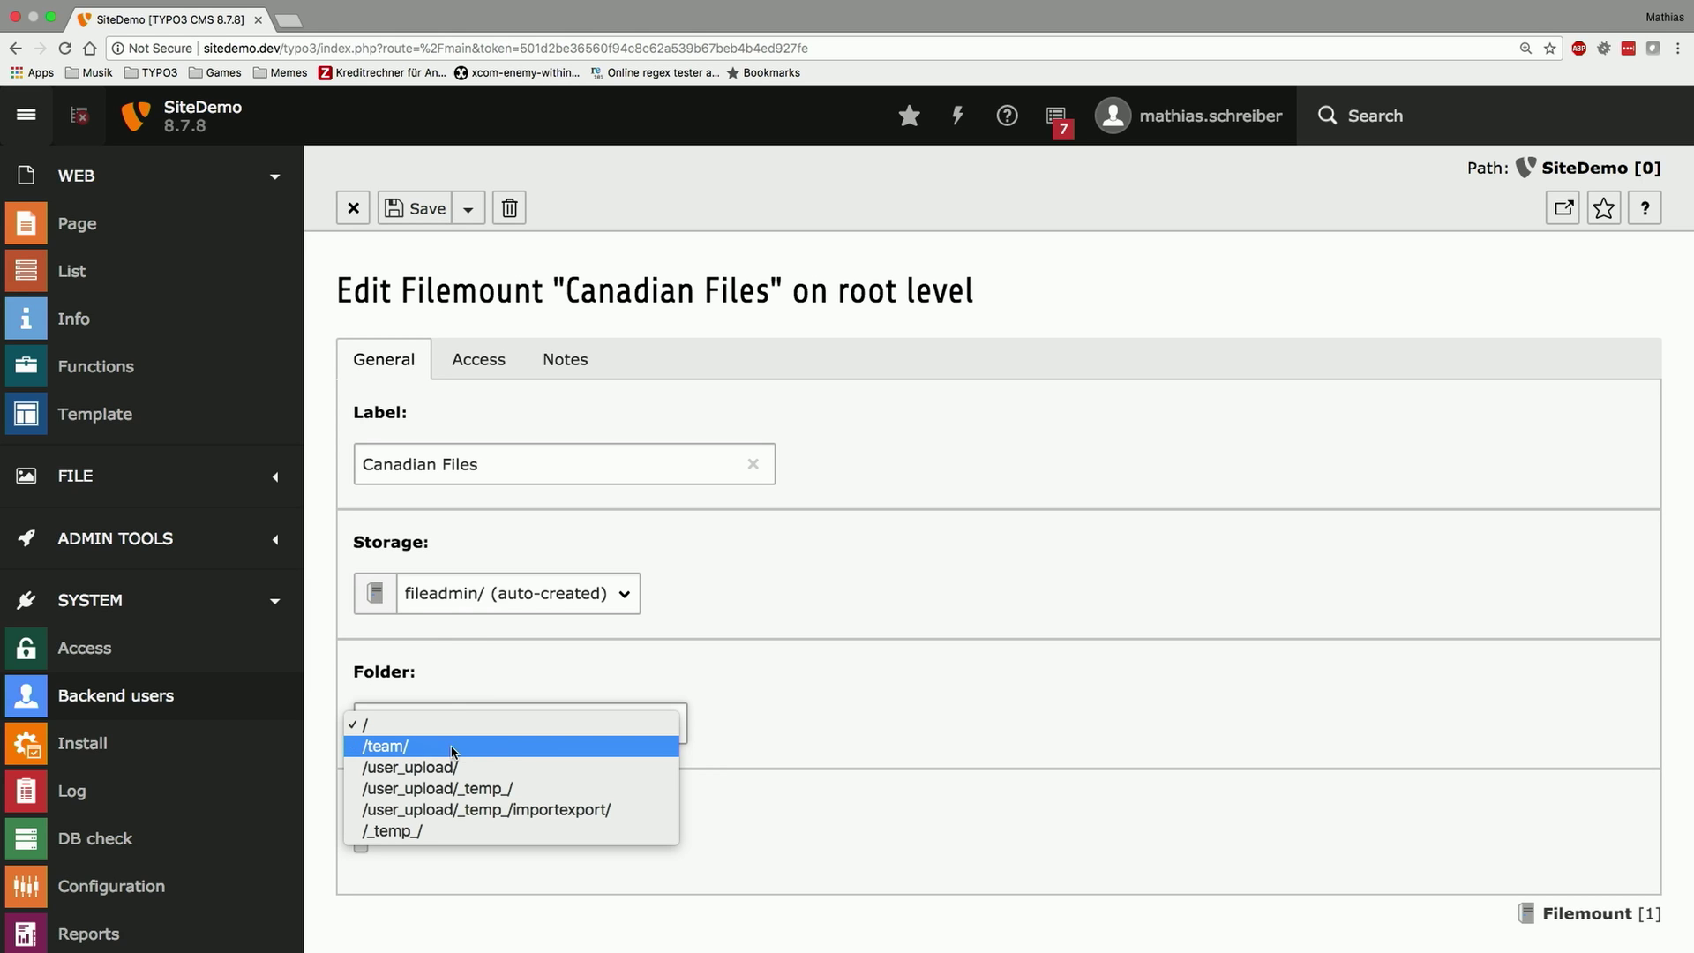
{"action": "left_click", "coordinate": [425, 750]}
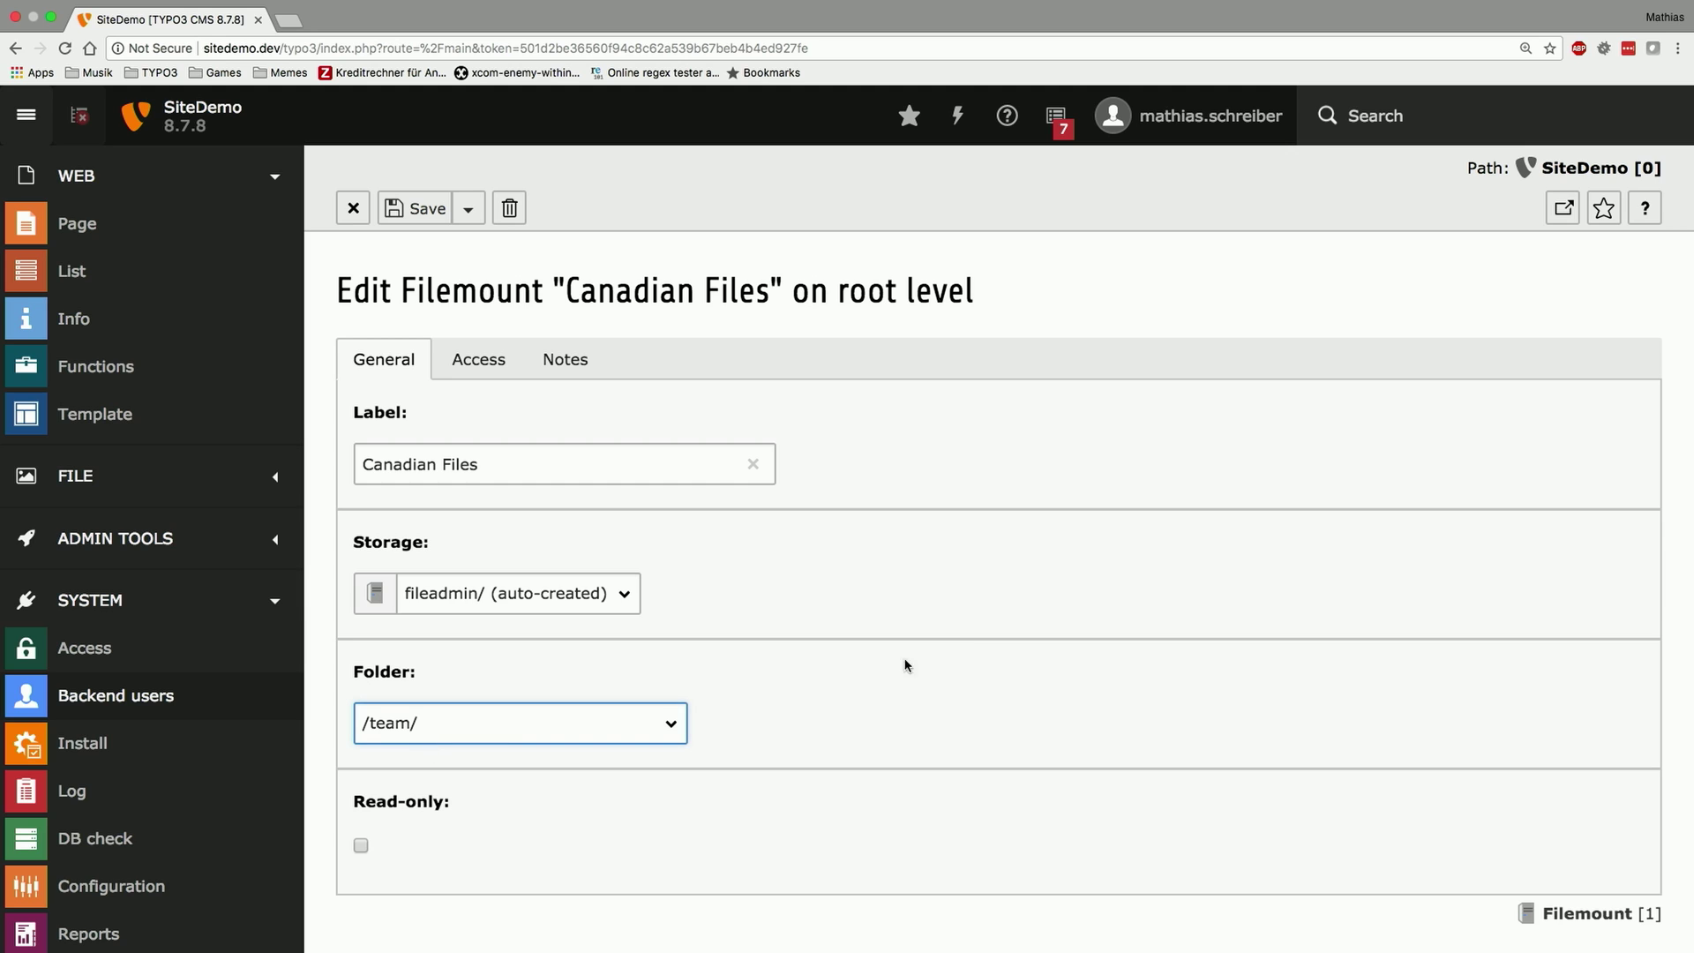
- Add the description "Team Folder Permissions" to the Canadian Files mount, and save and close it
{"action": "left_click", "coordinate": [489, 349]}
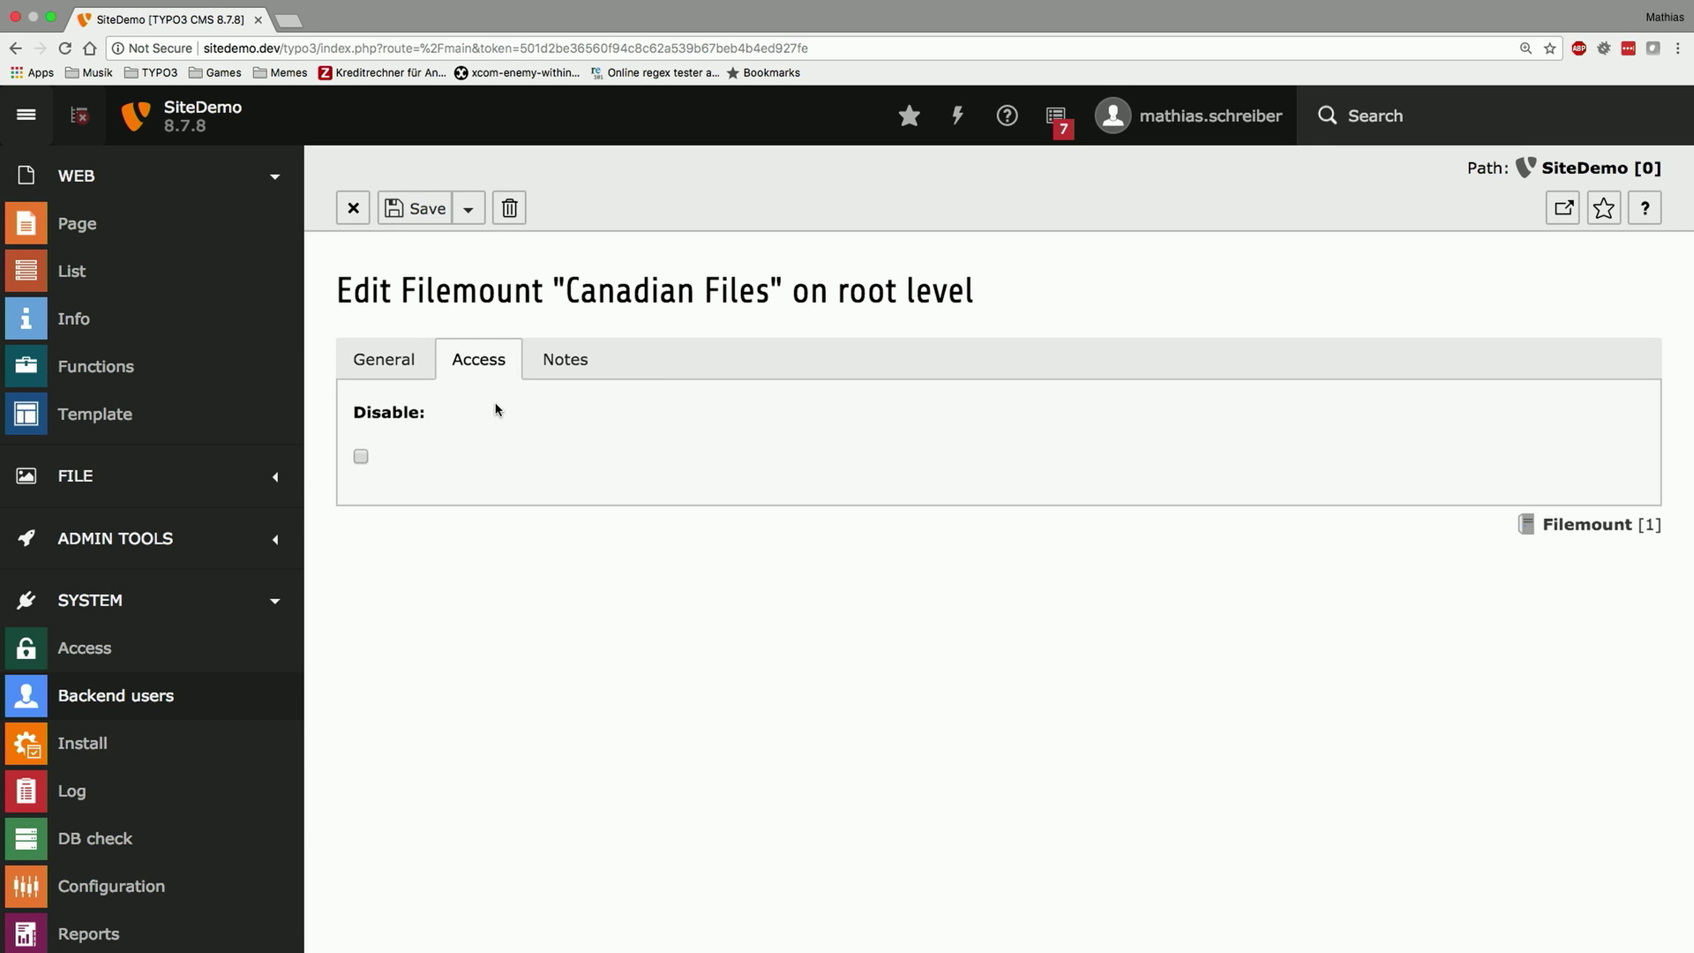
{"action": "left_click", "coordinate": [565, 367]}
{"action": "left_click", "coordinate": [427, 463]}
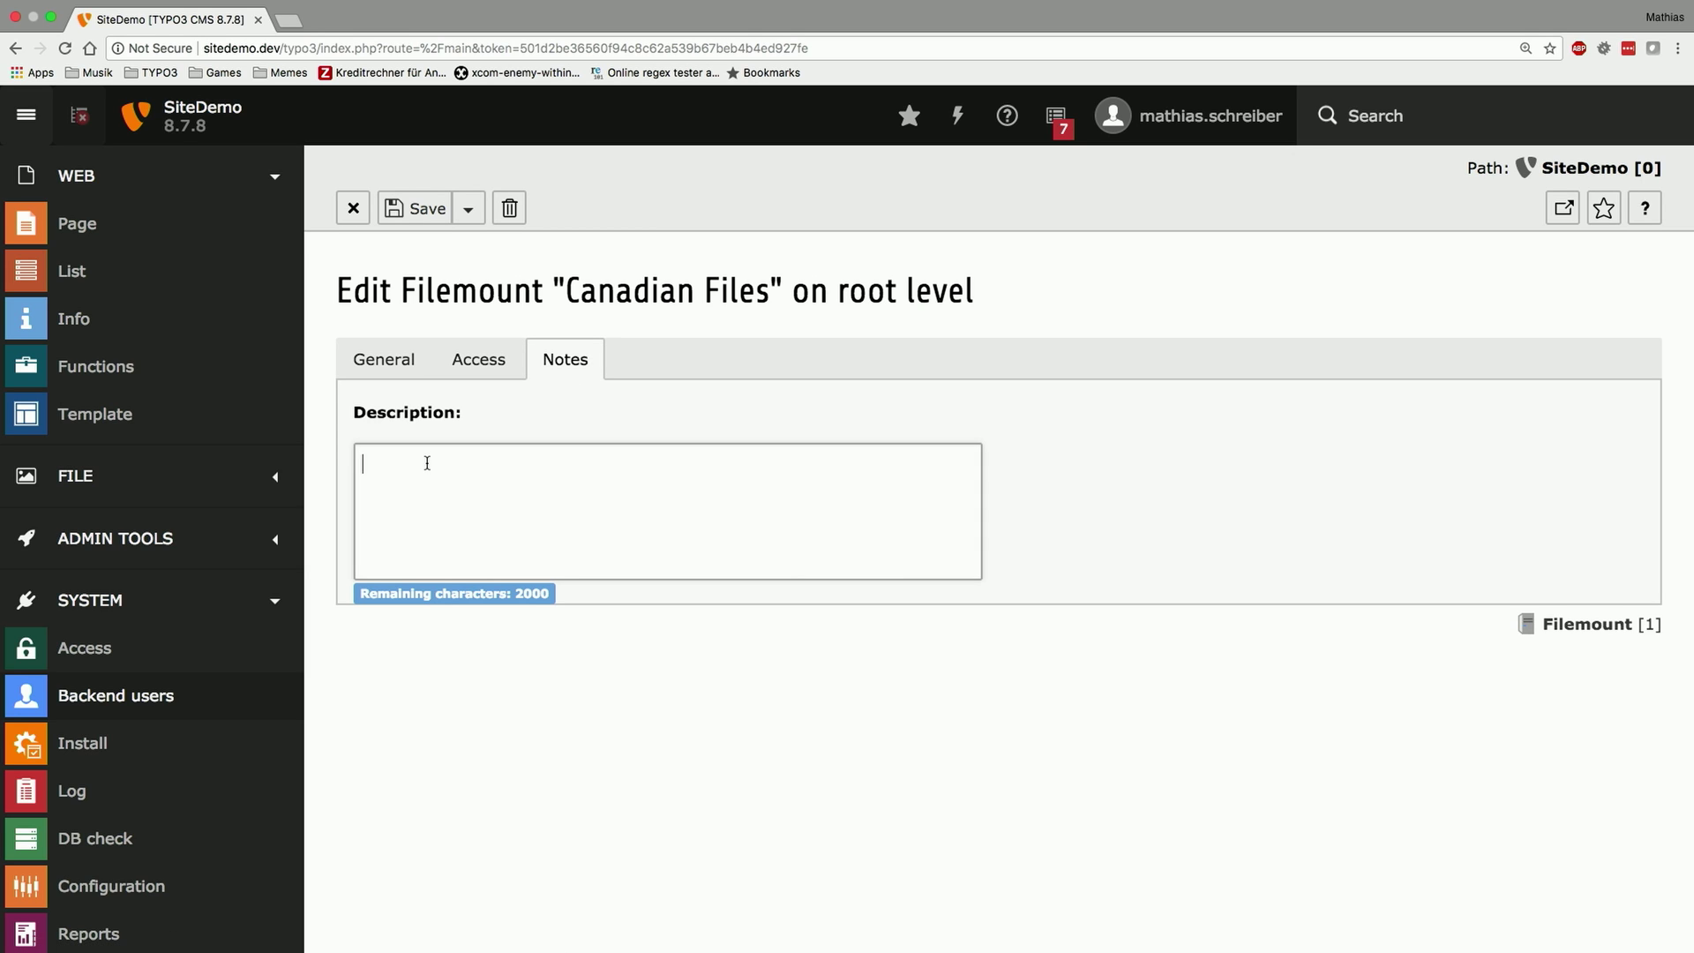
{"action": "type", "text": "Team Folder Permissions"}
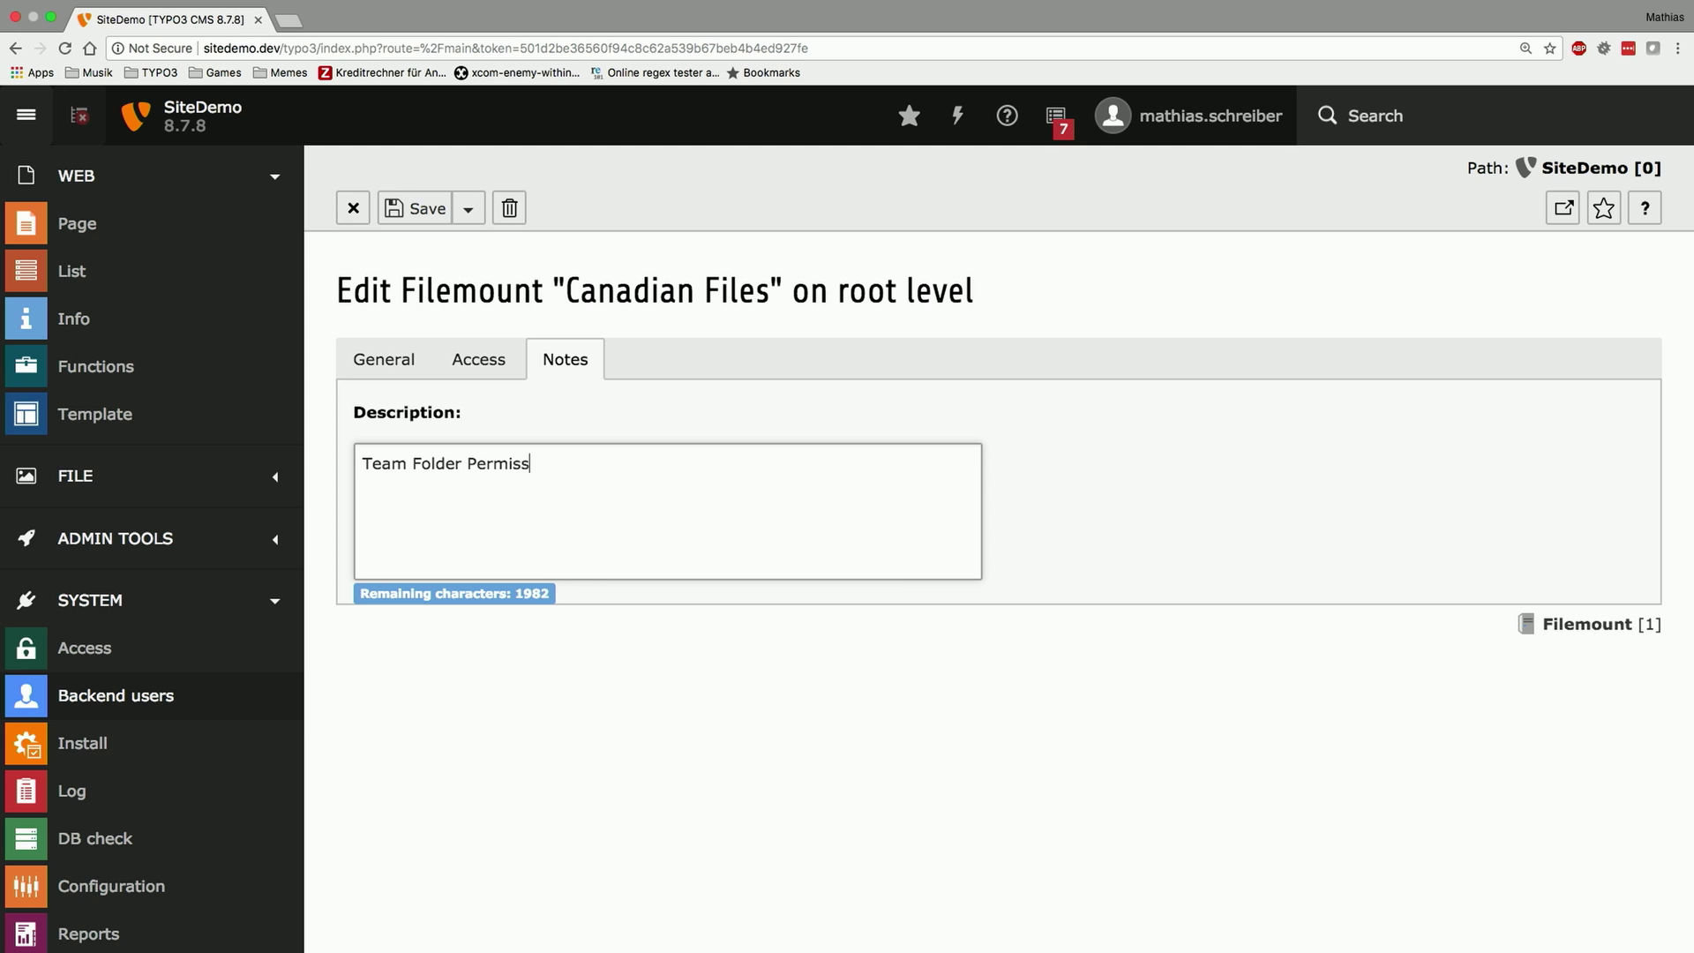
{"action": "left_click", "coordinate": [468, 208]}
{"action": "left_click", "coordinate": [477, 276]}
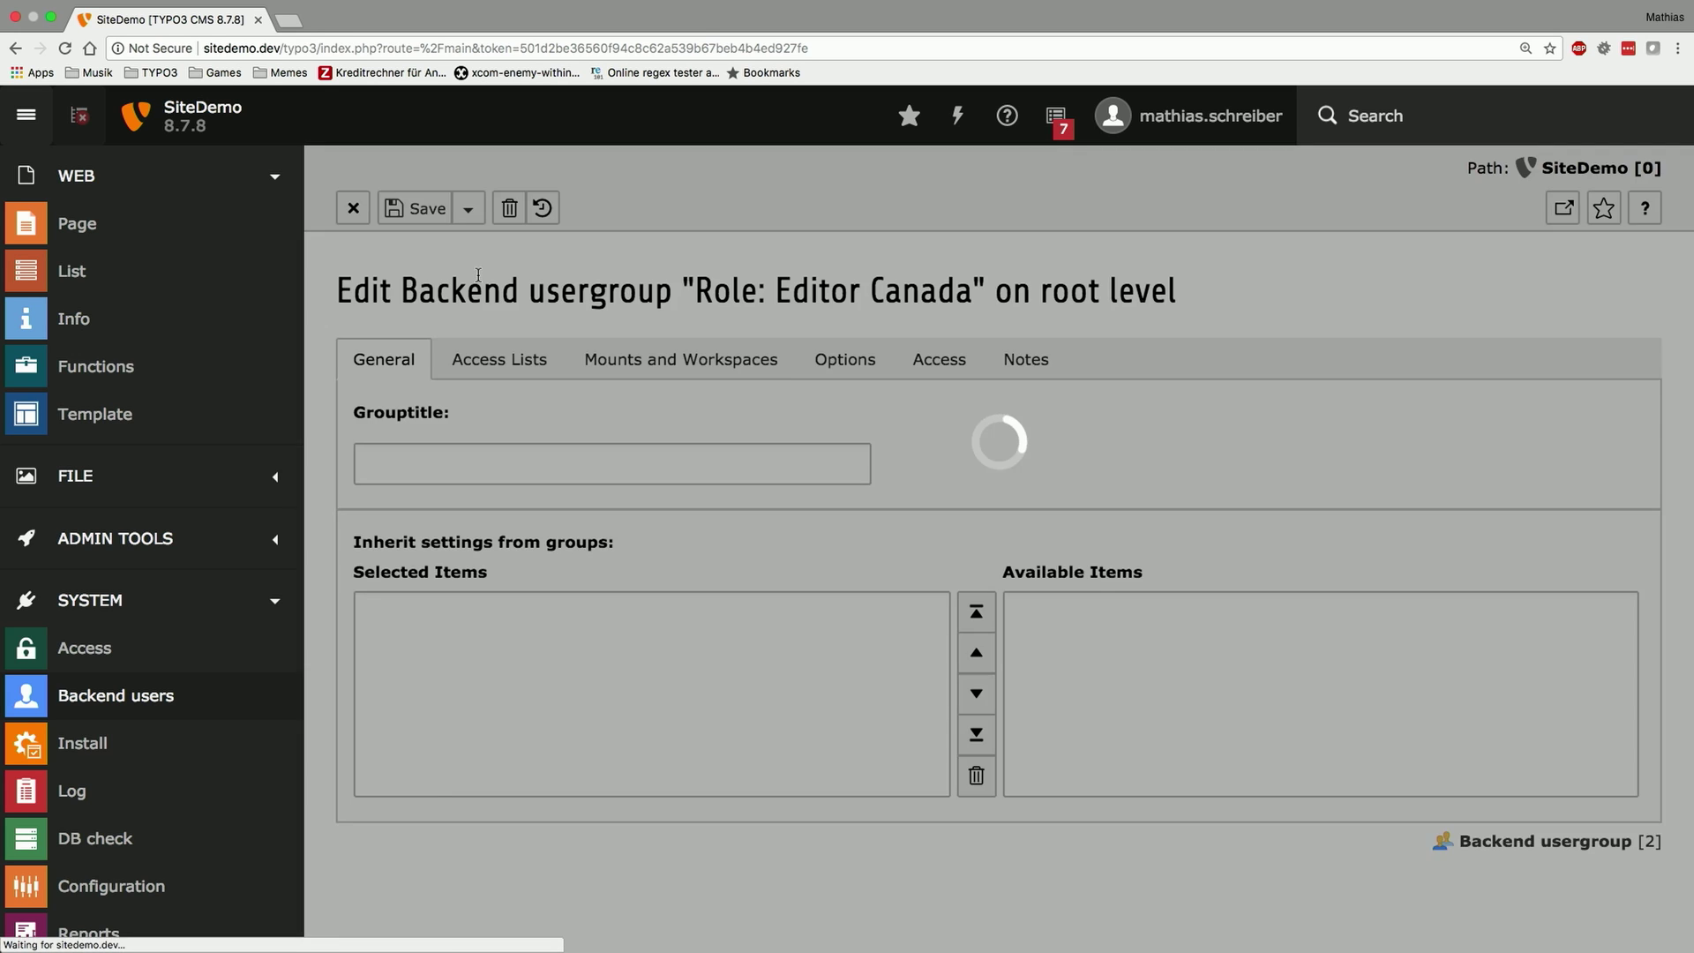
- Check the file mounts of the "Role: Editor Canada" group for Canadian Files, and save and close the group
{"action": "scroll", "coordinate": [962, 783], "scroll_direction": "down", "scroll_amount": 4}
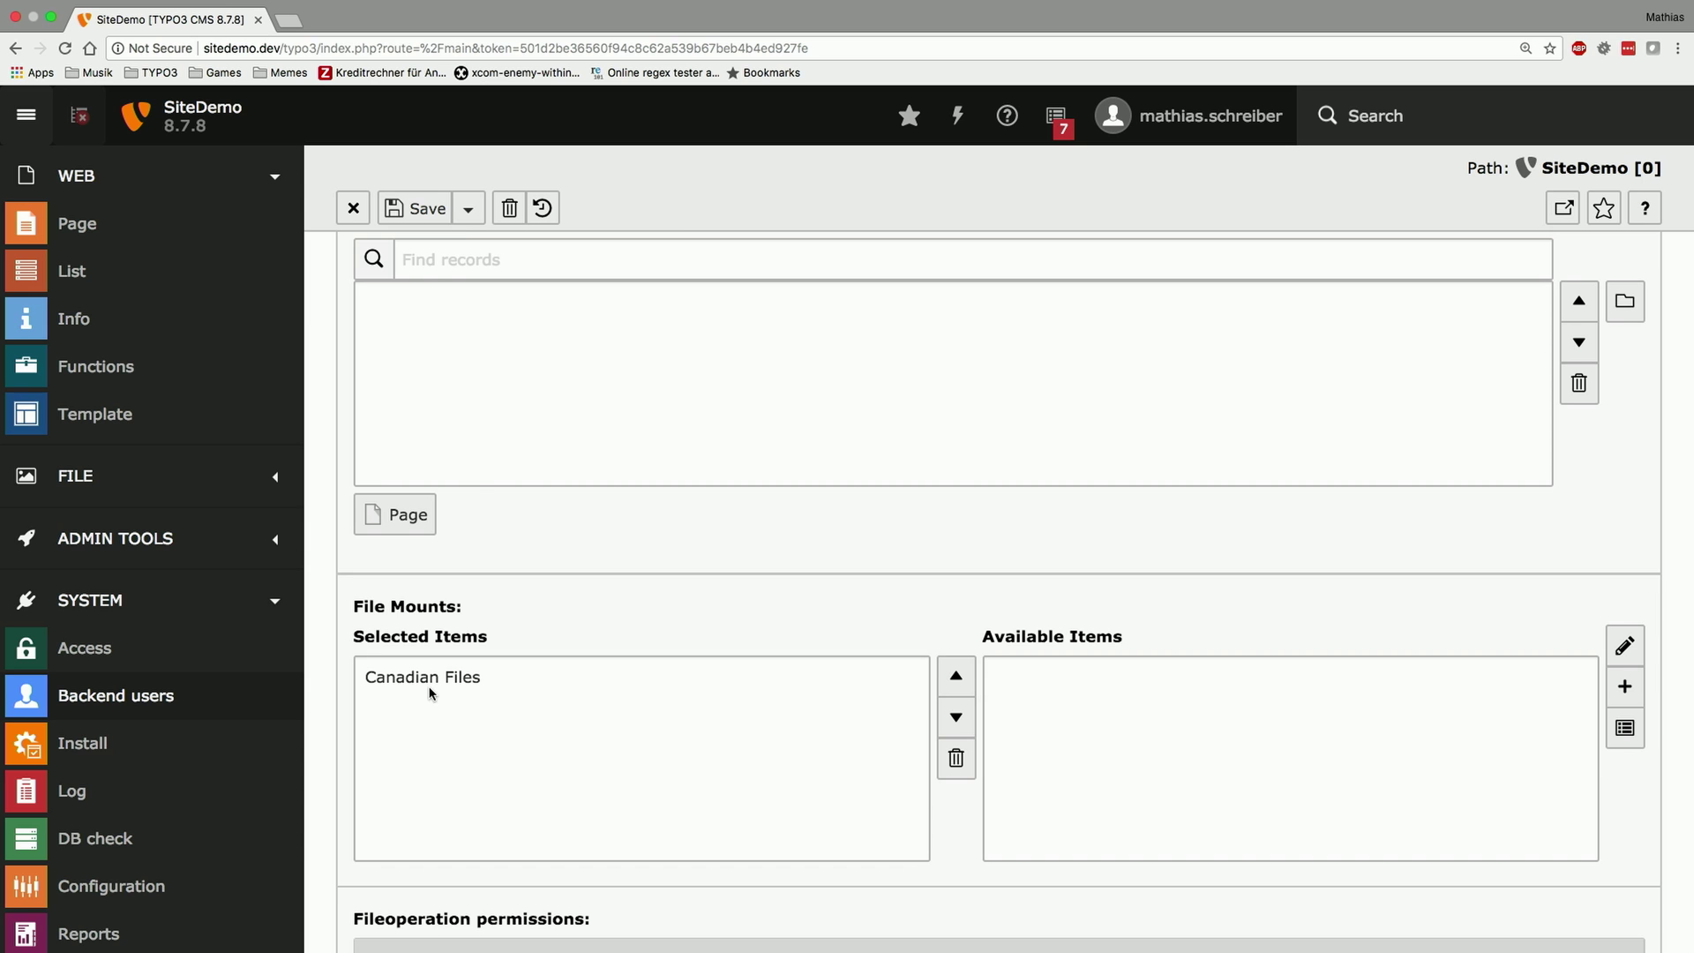
{"action": "left_click", "coordinate": [469, 208]}
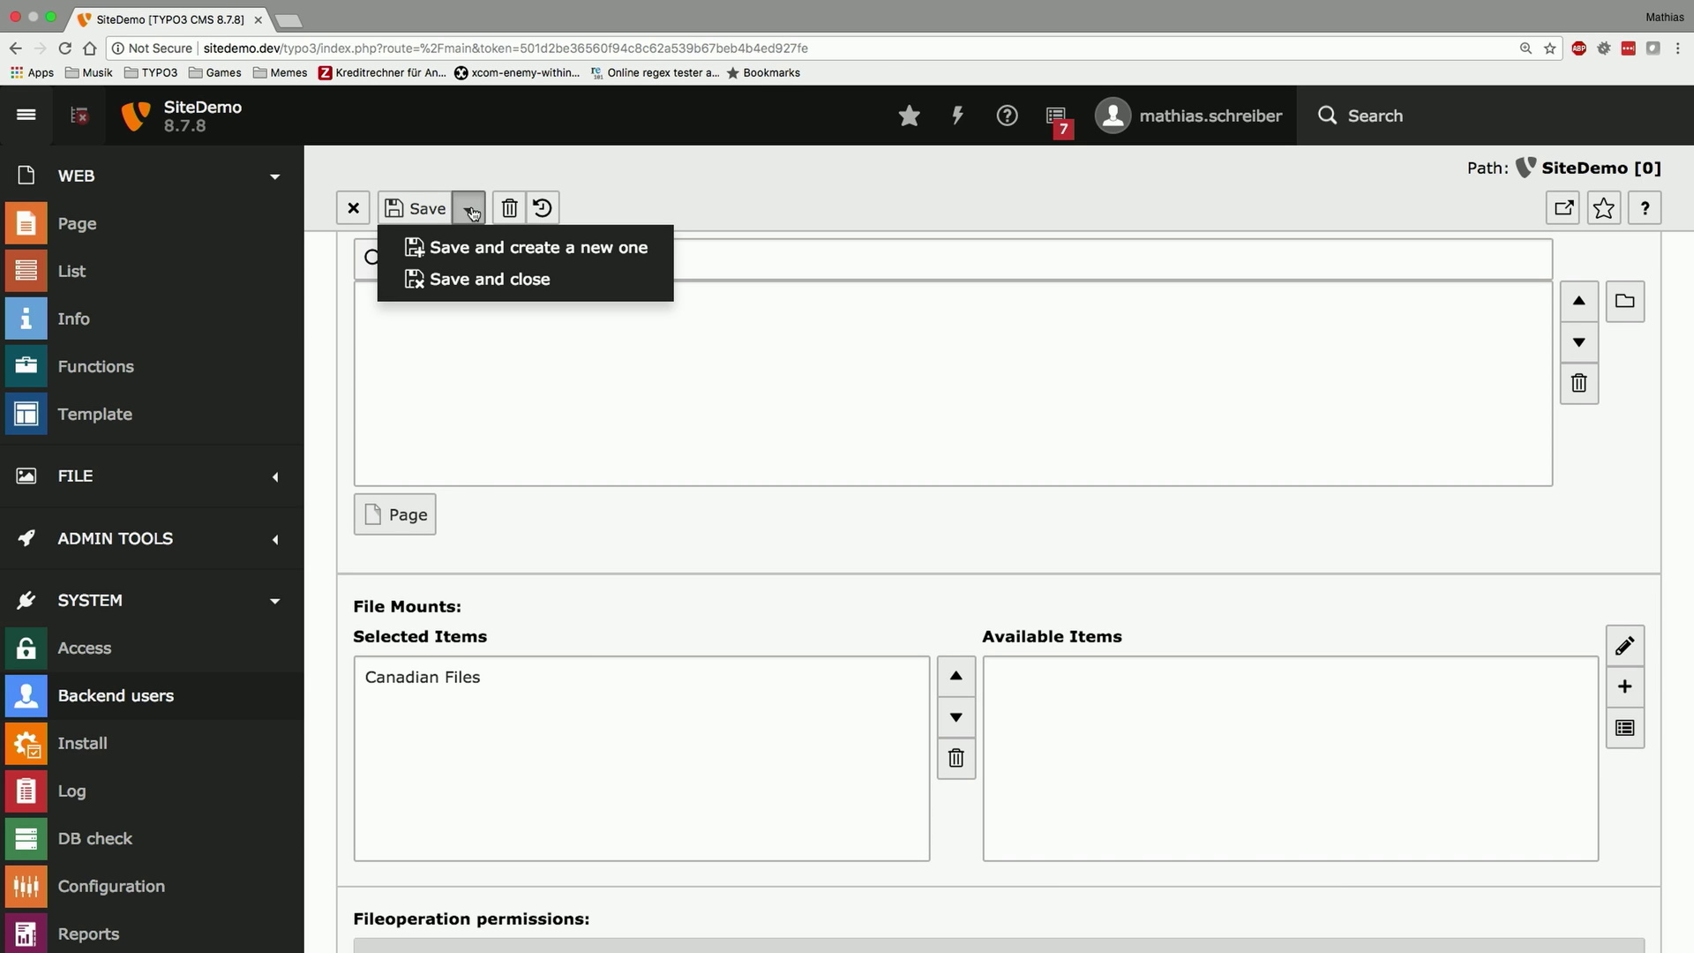
{"action": "left_click", "coordinate": [478, 280]}
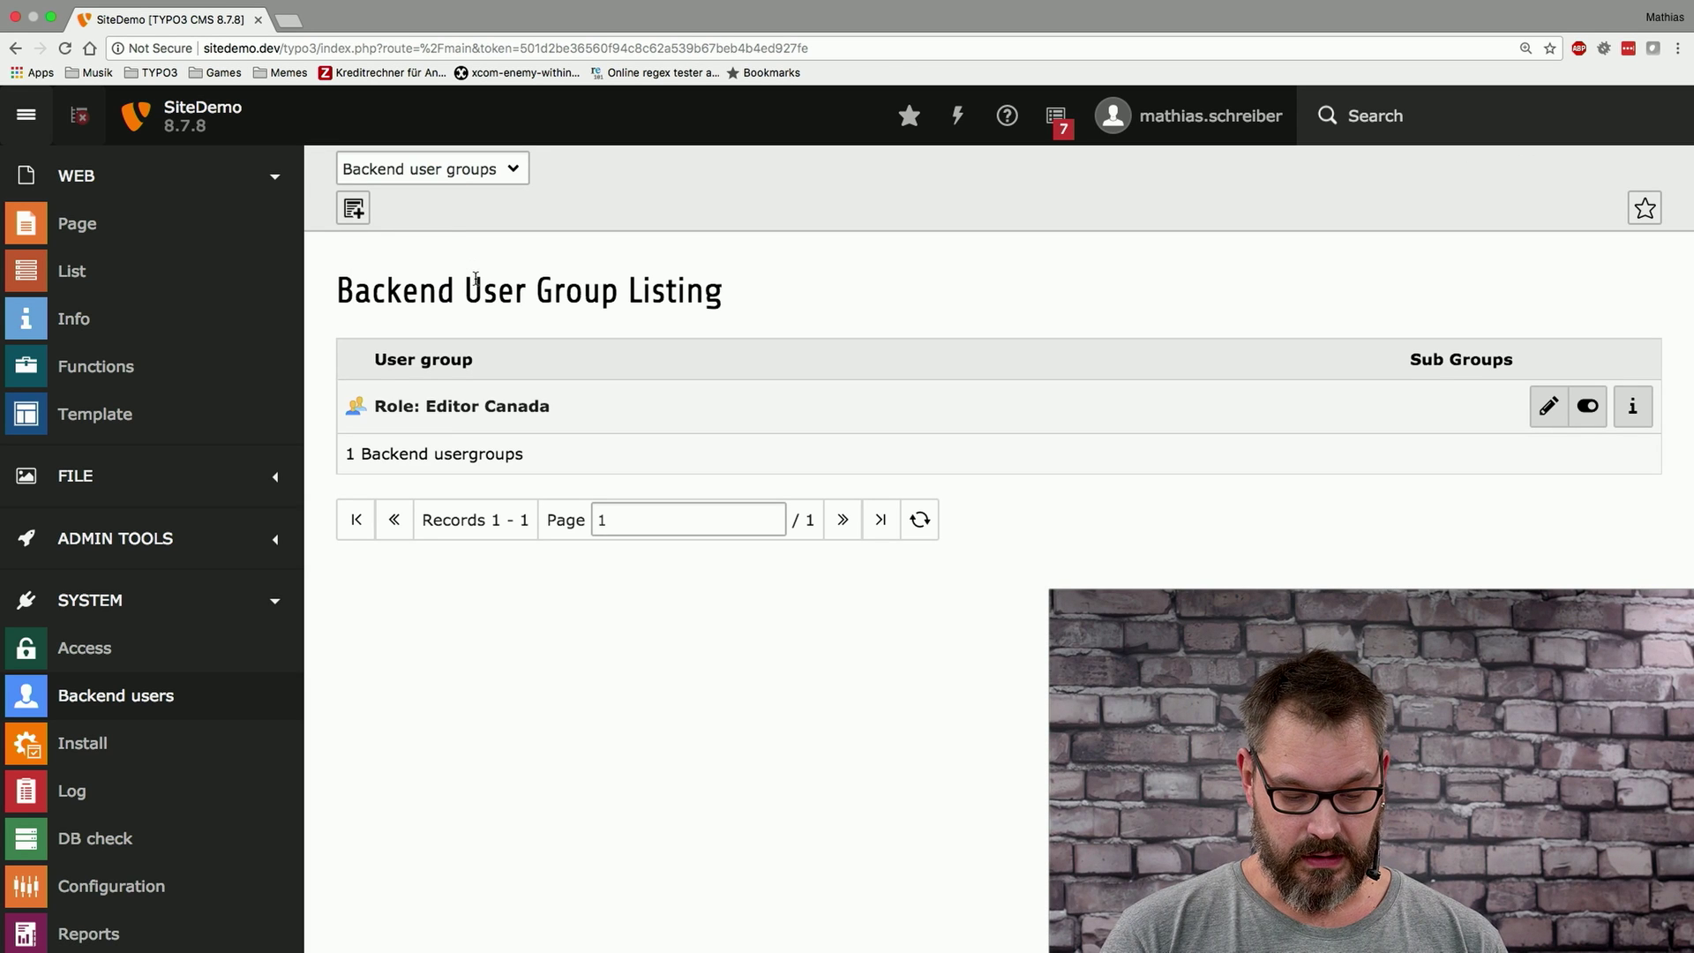
- Switch to the editor account and examine its mounted files in the Filelist module
{"action": "left_click", "coordinate": [452, 171]}
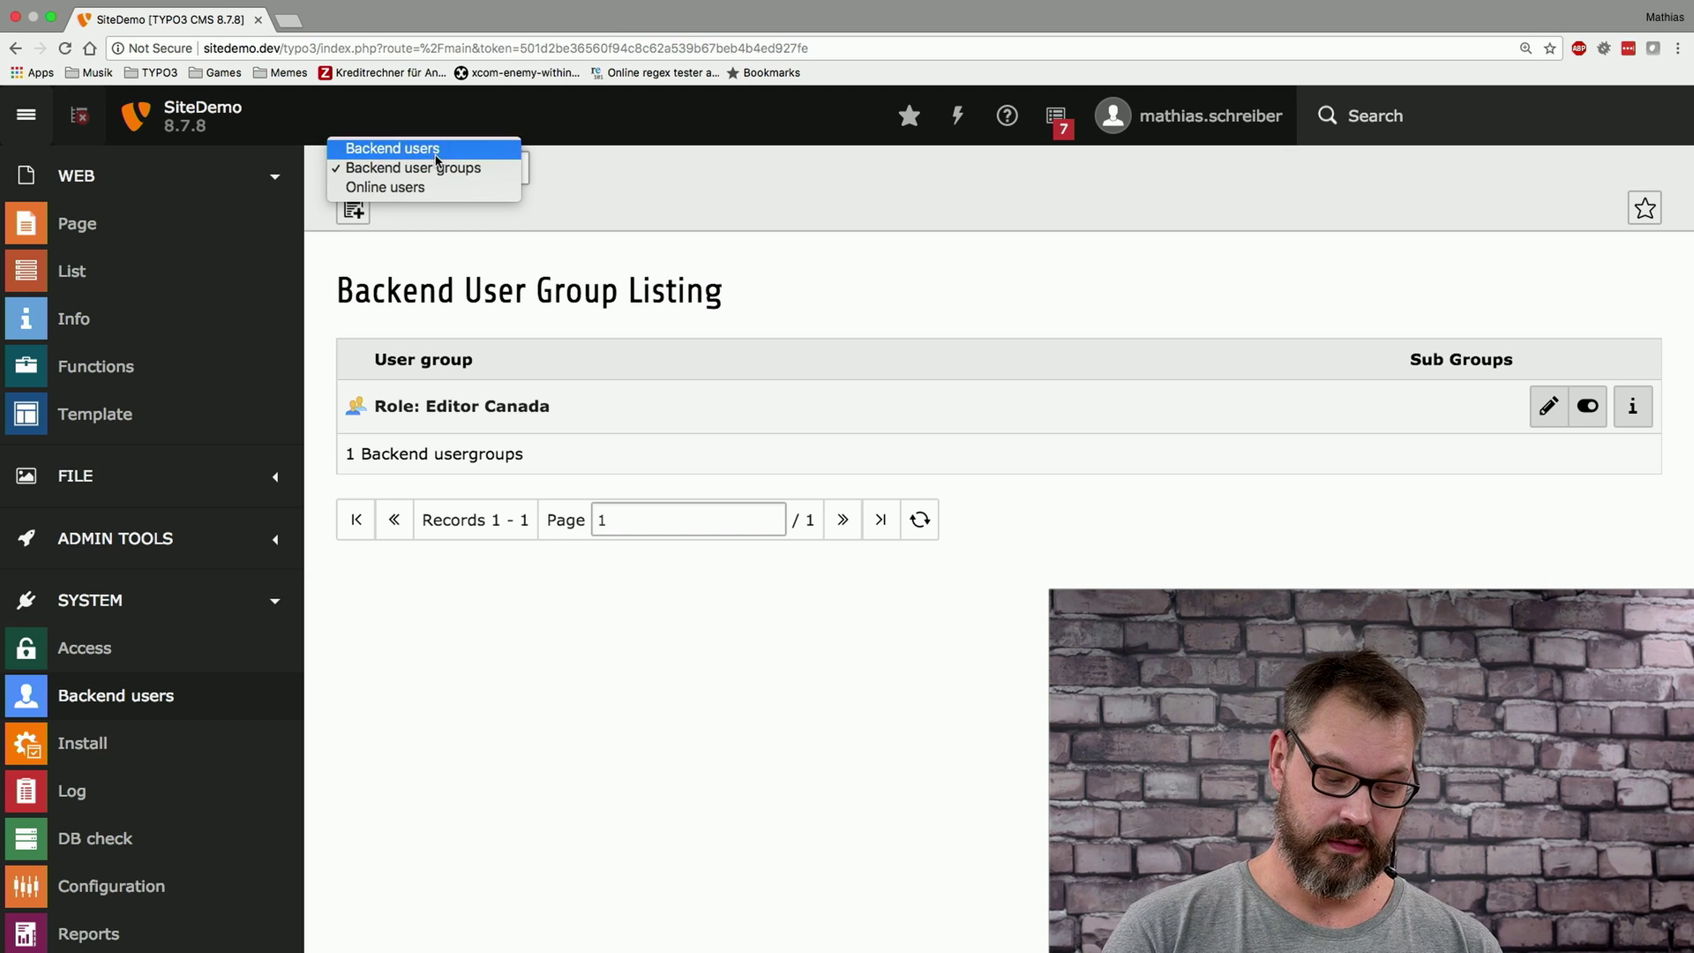
{"action": "left_click", "coordinate": [436, 155]}
{"action": "left_click", "coordinate": [1633, 527]}
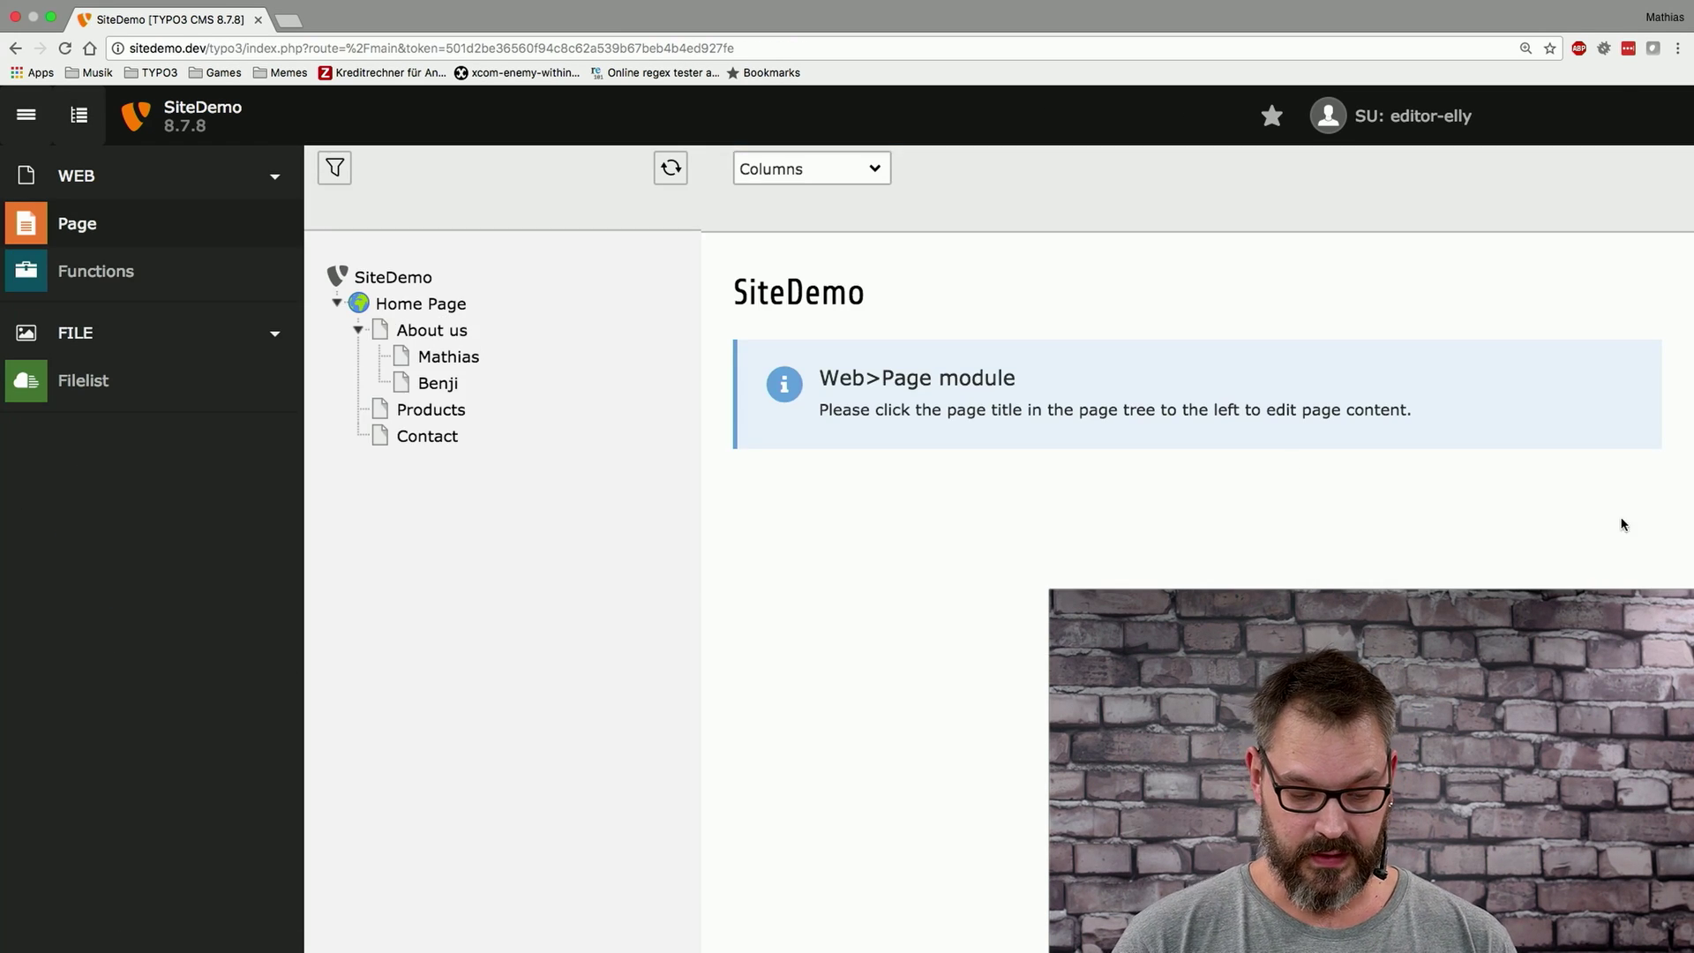
{"action": "left_click", "coordinate": [211, 382]}
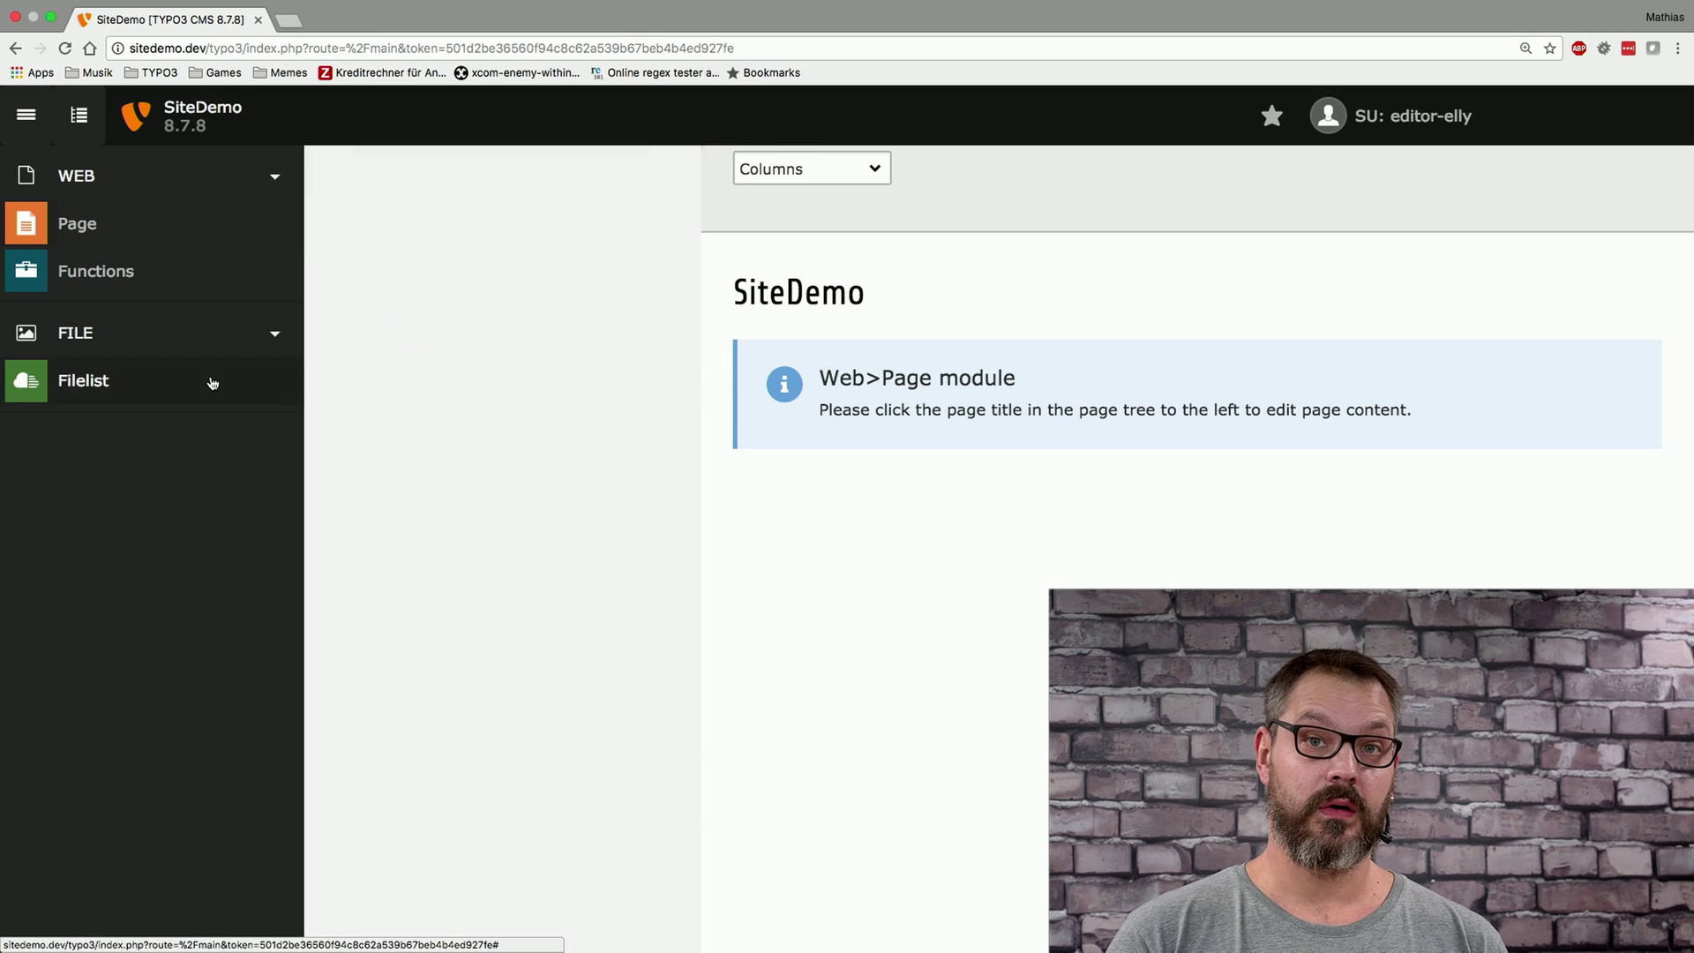
{"action": "left_click", "coordinate": [438, 289]}
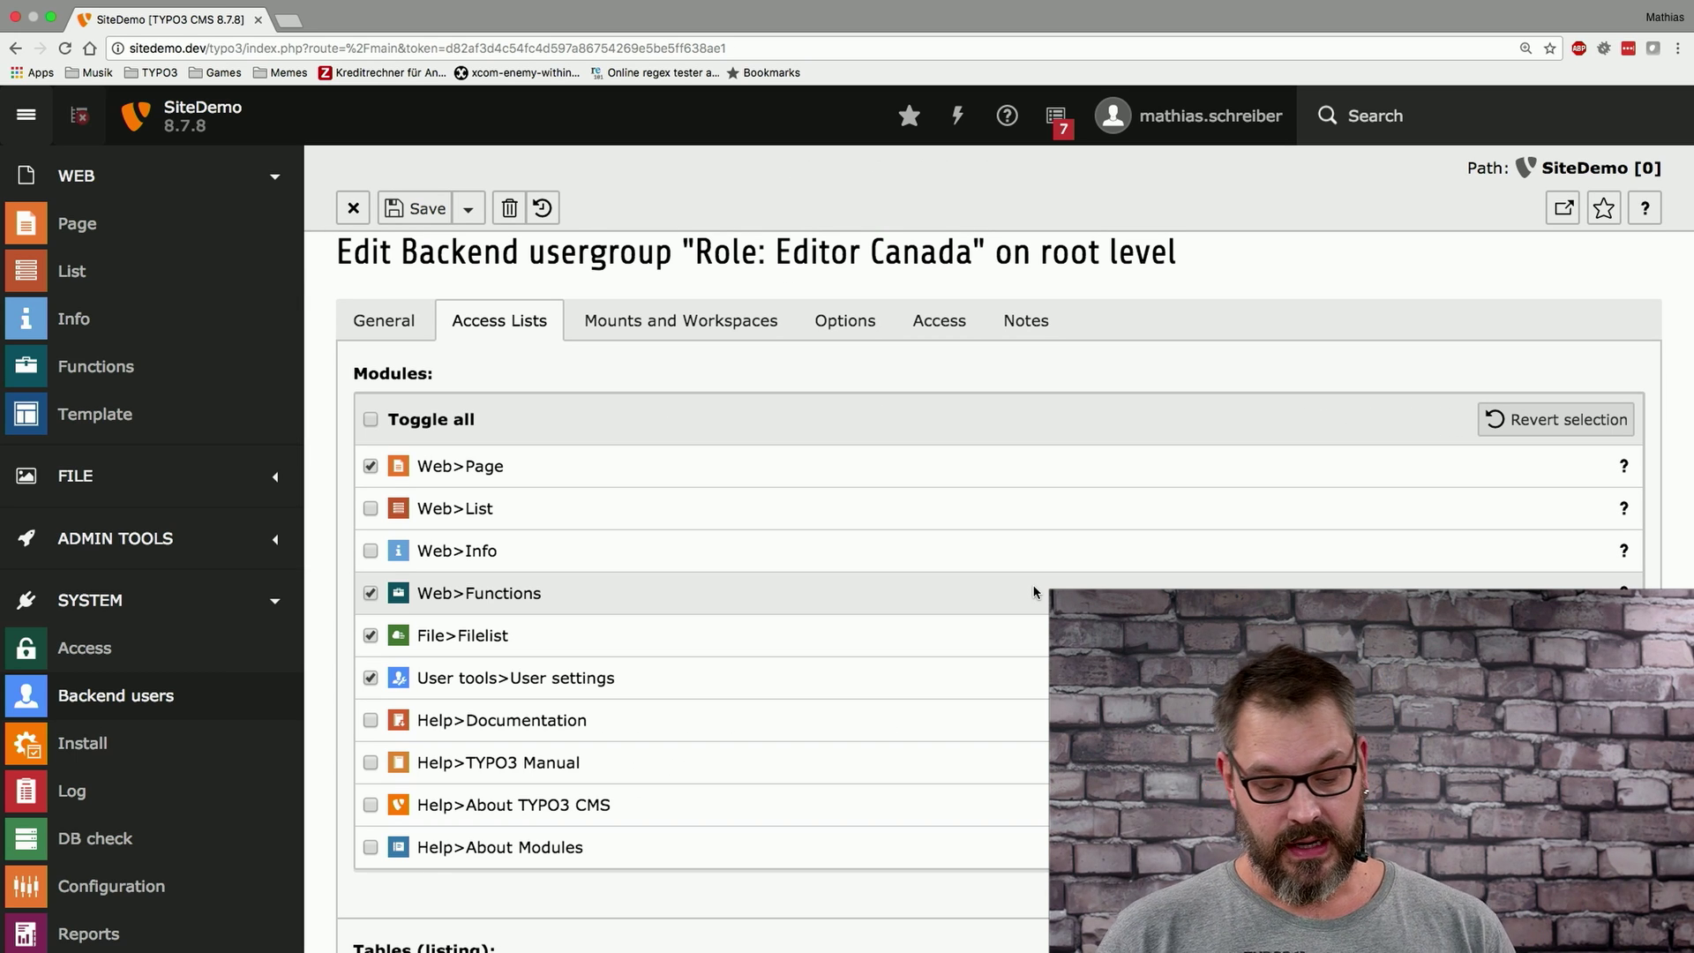
- Allow the "Role: Editor Canada" group to list the File and File Metadata tables
{"action": "scroll", "coordinate": [1035, 592], "scroll_direction": "up", "scroll_amount": 1}
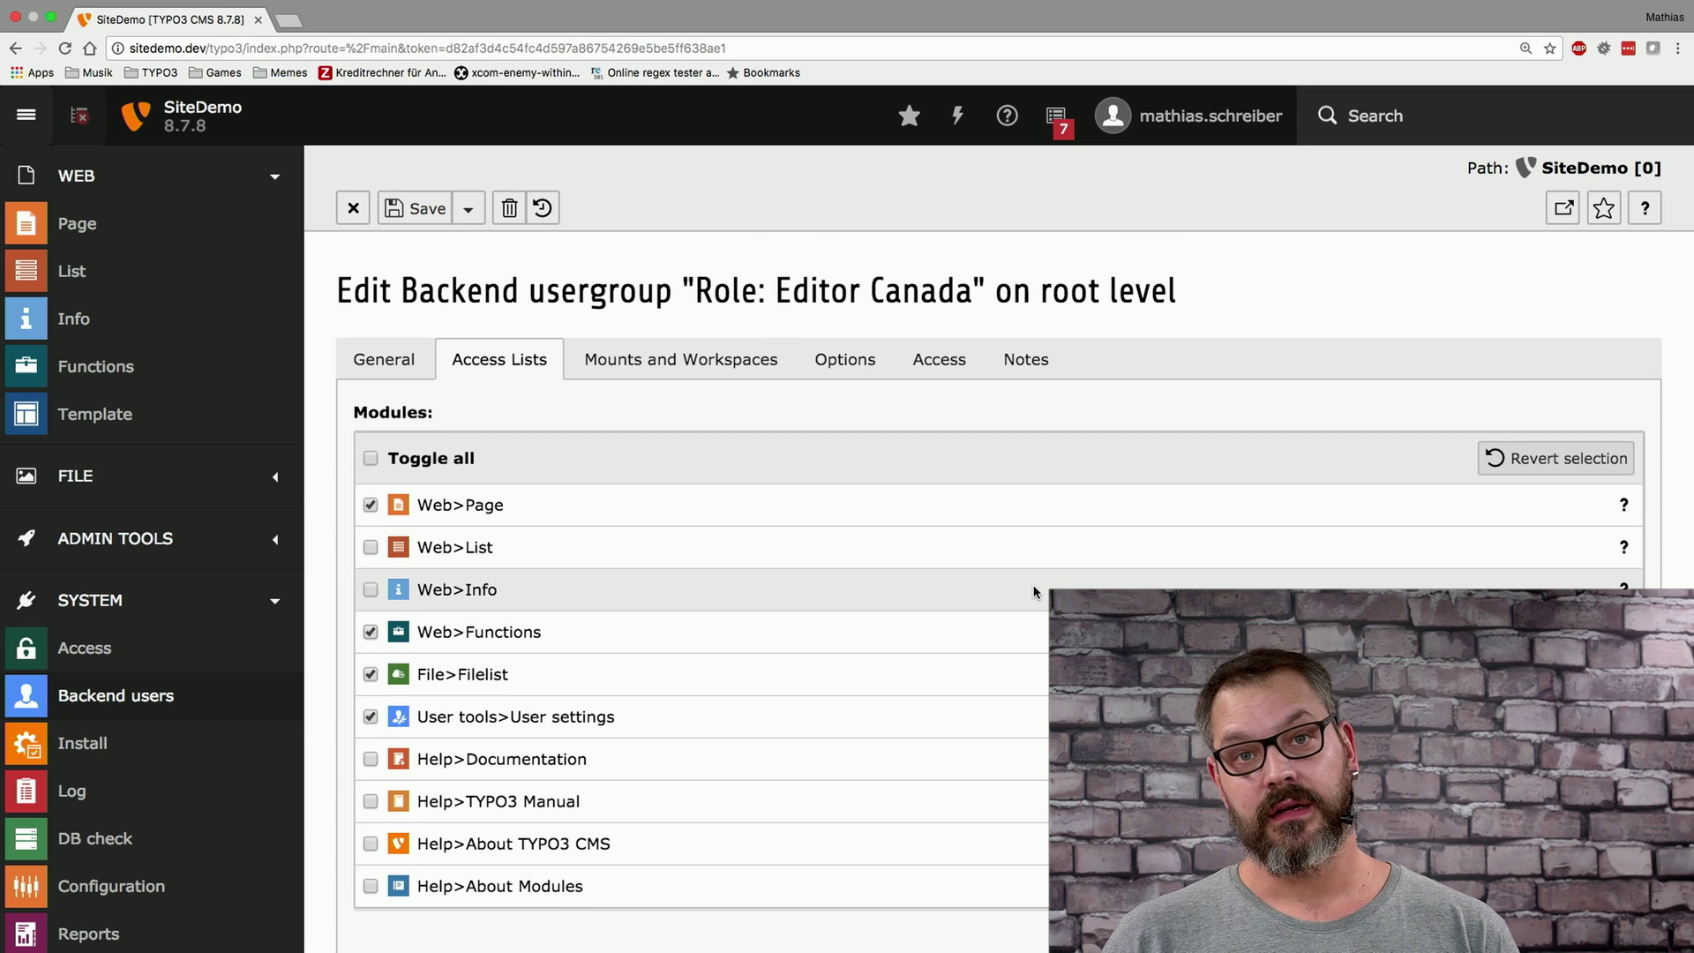
{"action": "scroll", "coordinate": [1035, 593], "scroll_direction": "down", "scroll_amount": 5}
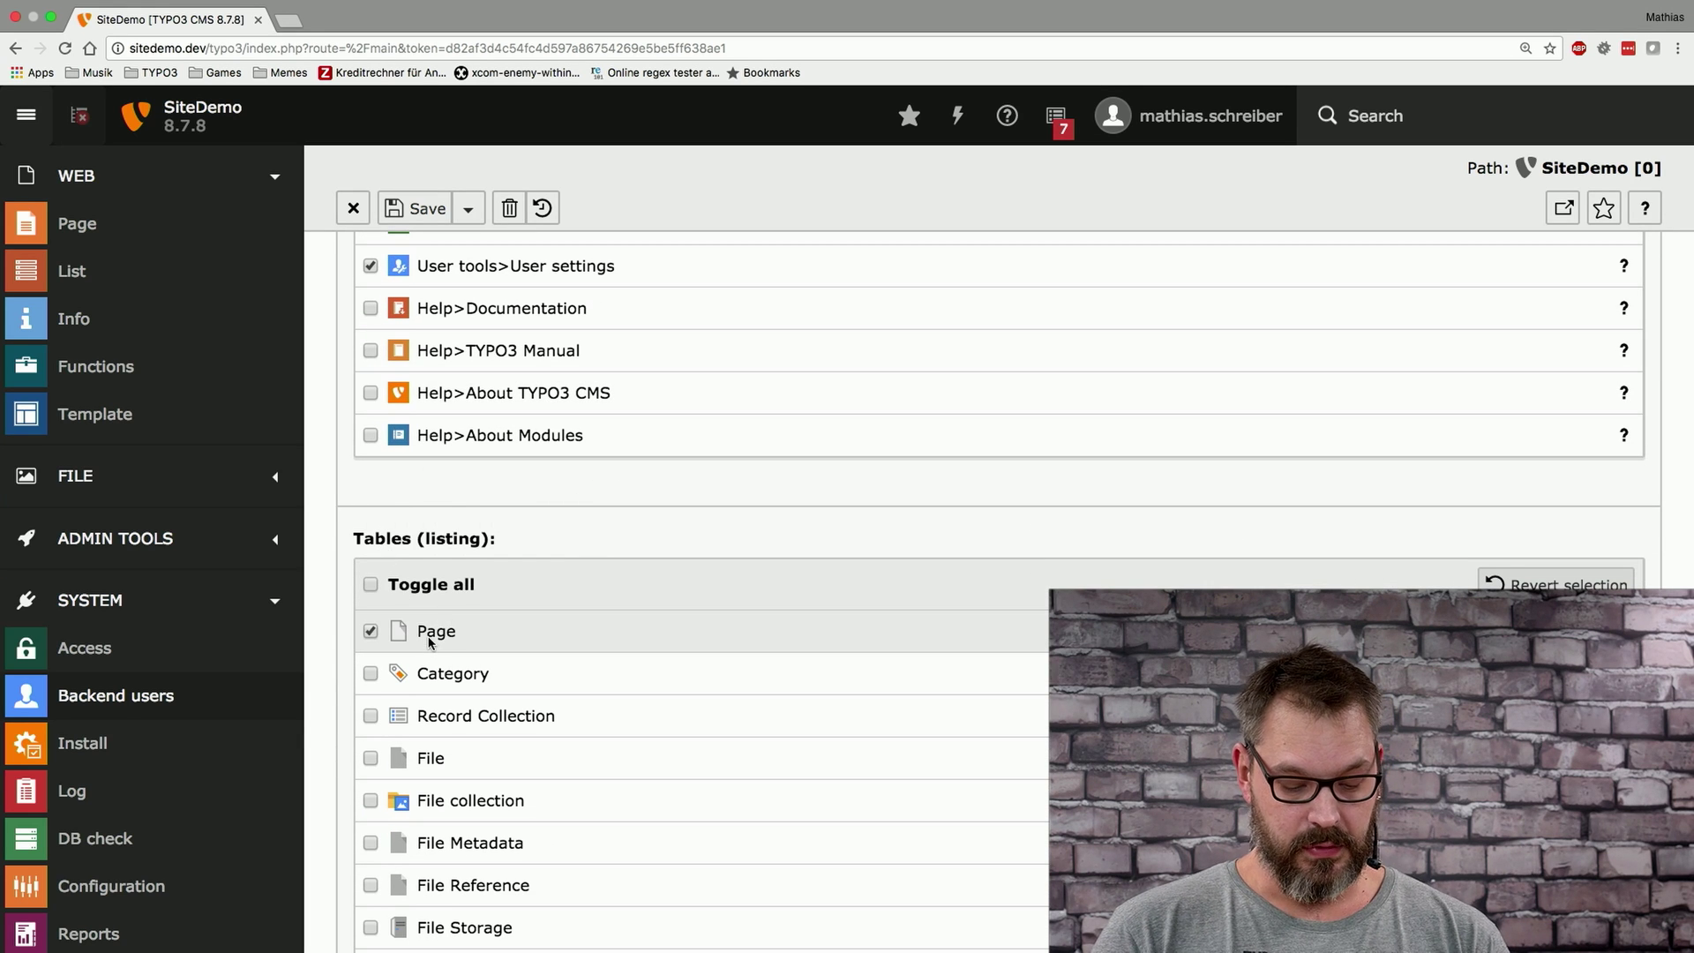
{"action": "scroll", "coordinate": [588, 819], "scroll_direction": "down", "scroll_amount": 5}
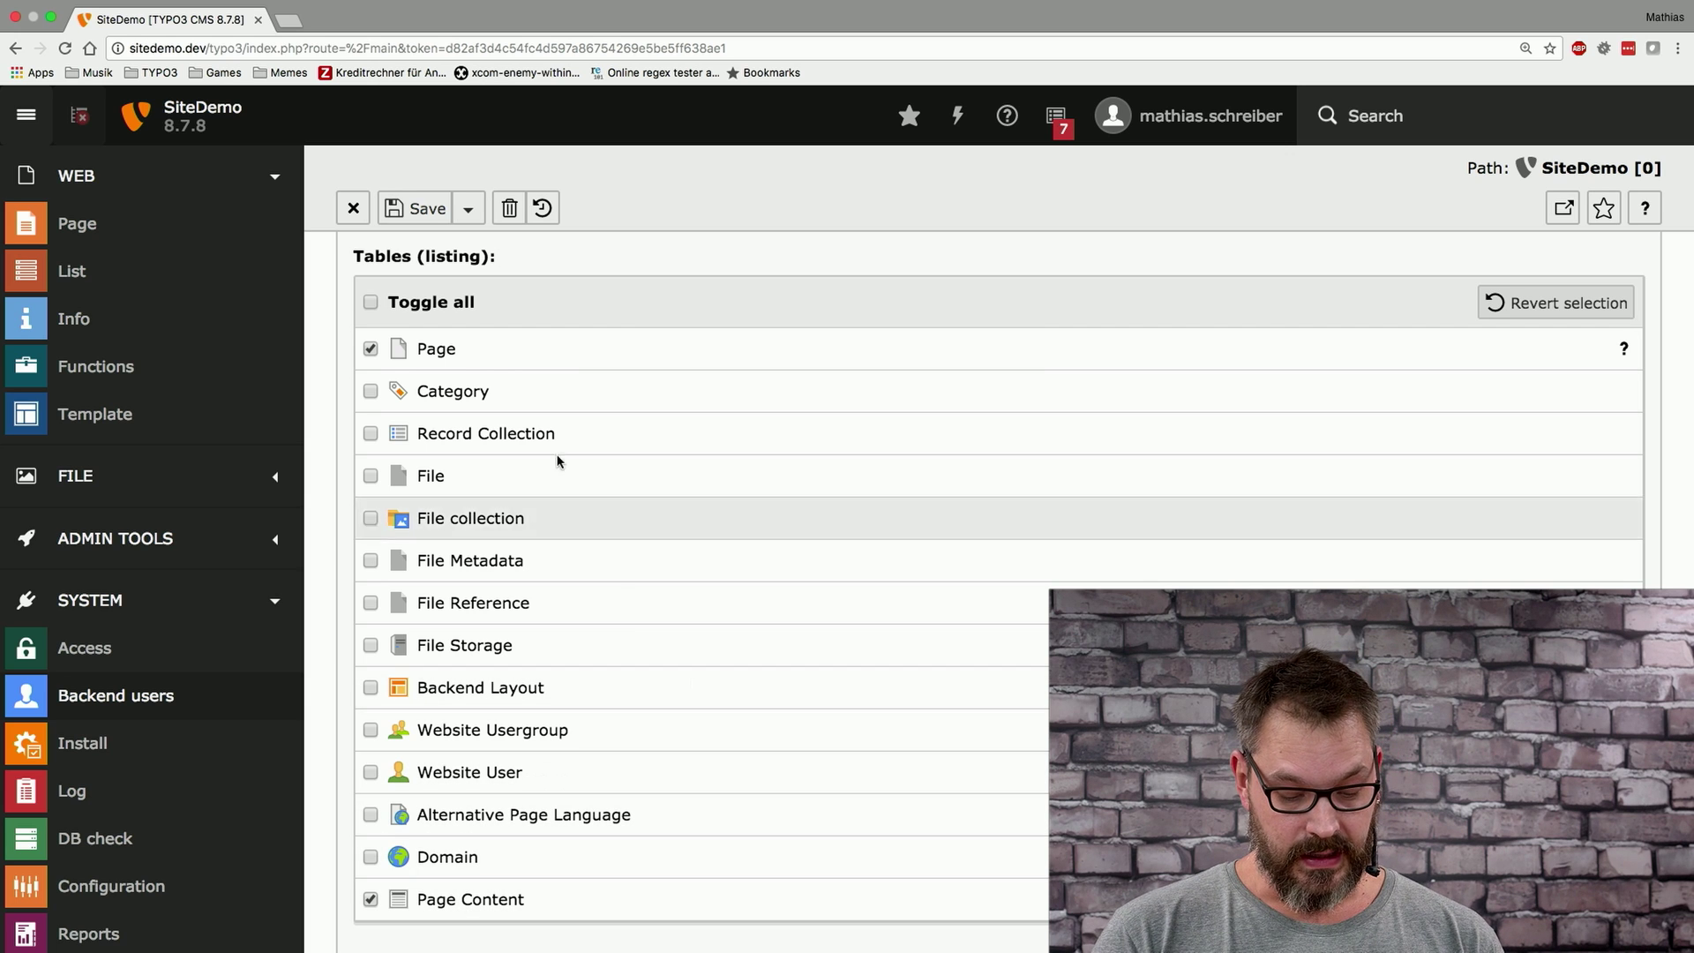
{"action": "left_click", "coordinate": [433, 477]}
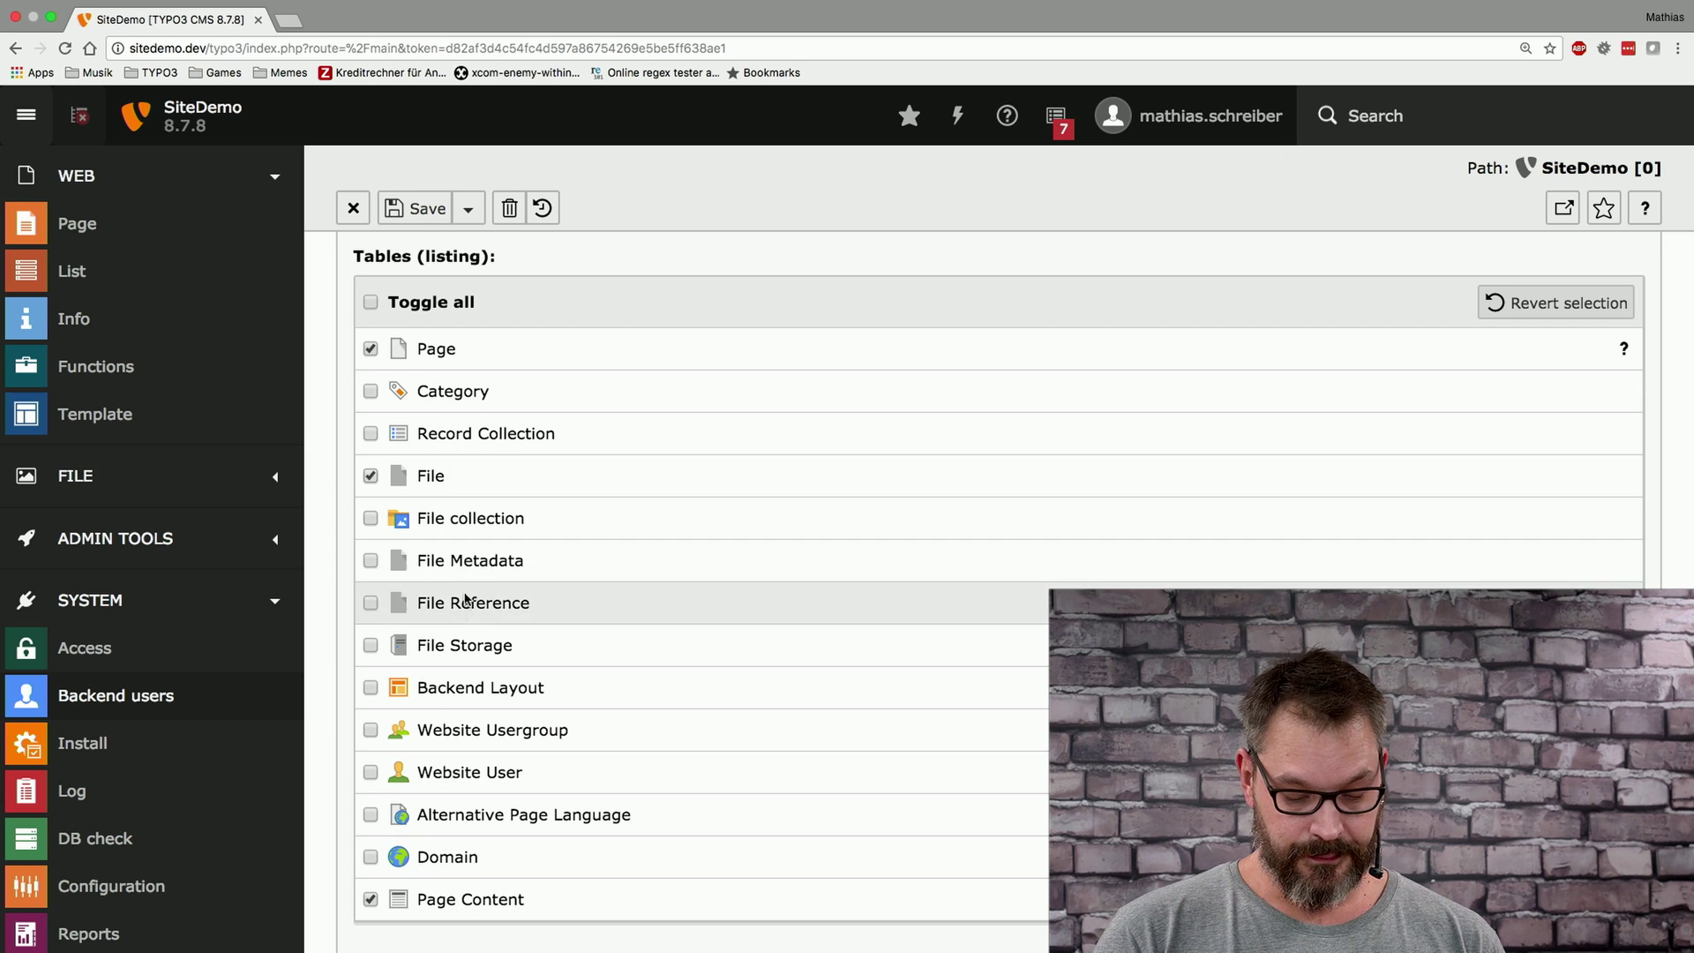
{"action": "left_click", "coordinate": [502, 563]}
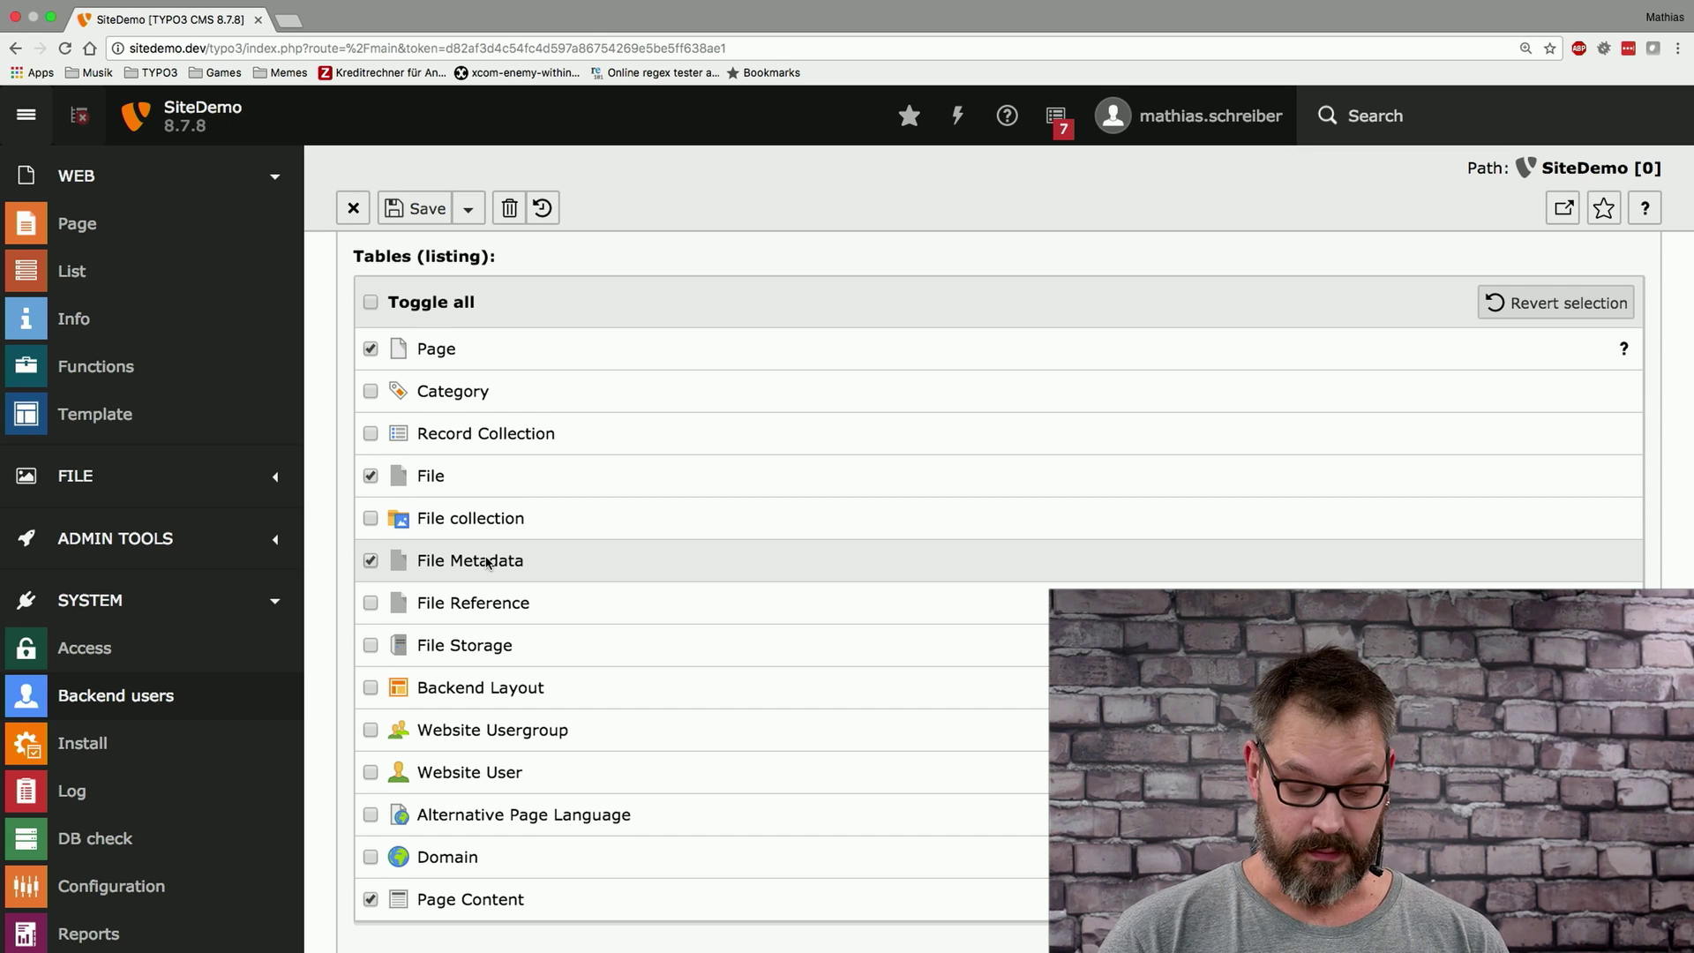
- Allow the group to modify the Page, File, File Metadata and Page Content tables
{"action": "scroll", "coordinate": [487, 563], "scroll_direction": "down", "scroll_amount": 6}
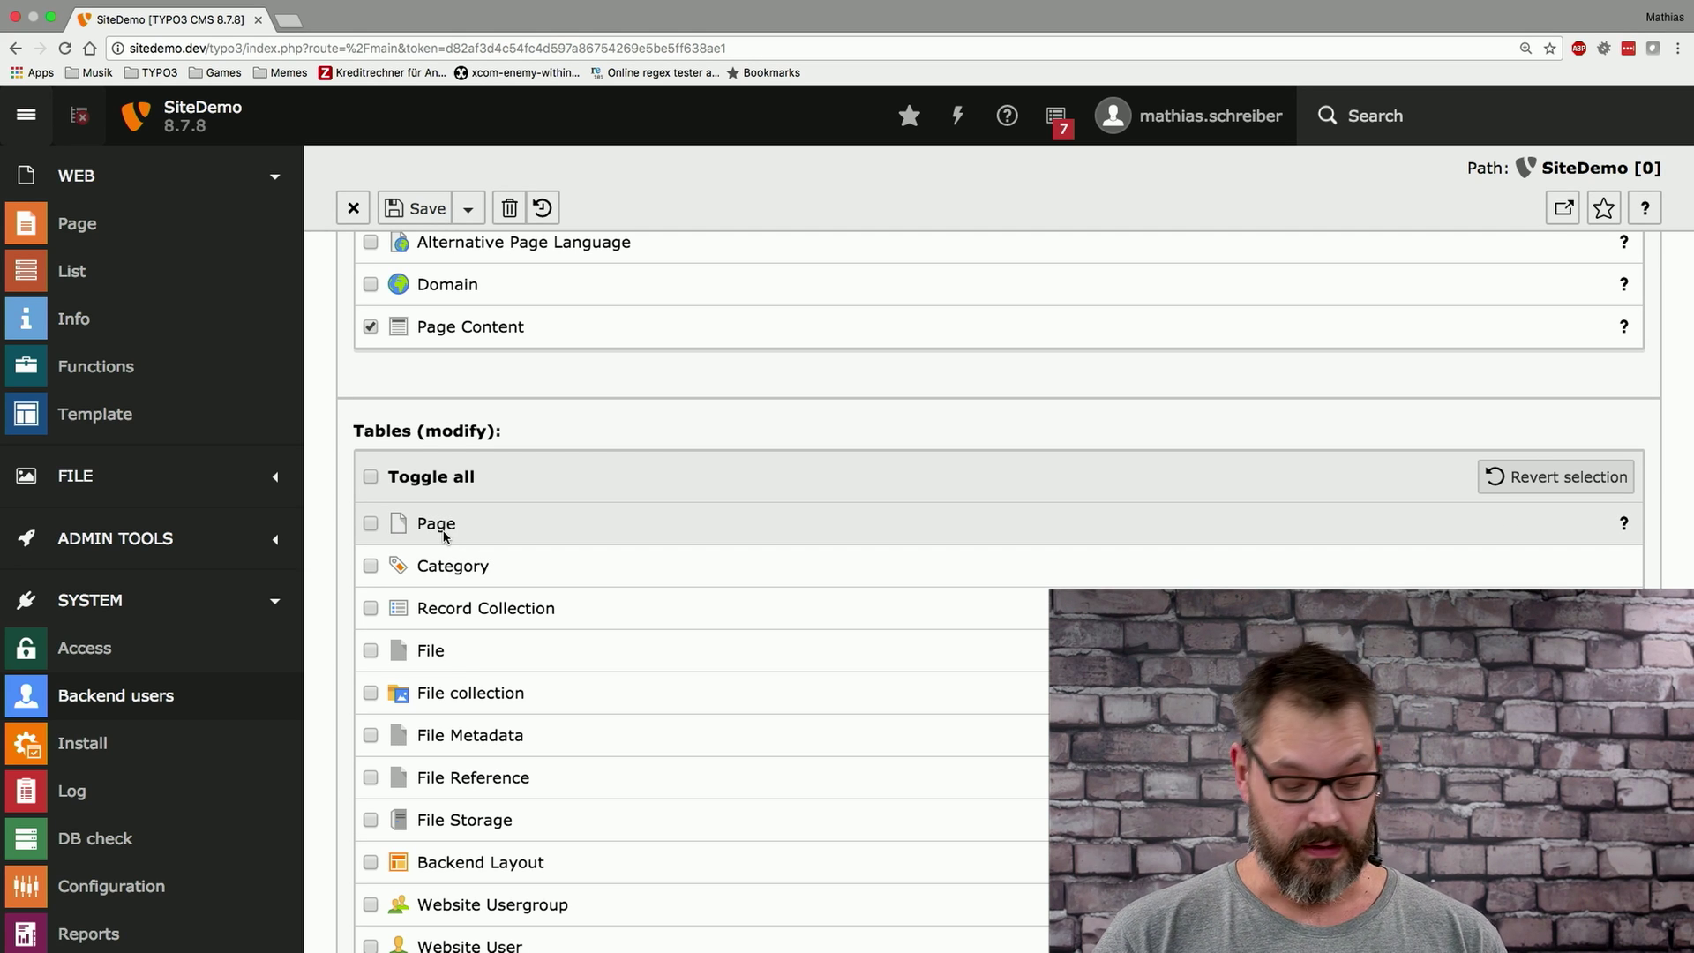
{"action": "left_click", "coordinate": [455, 653]}
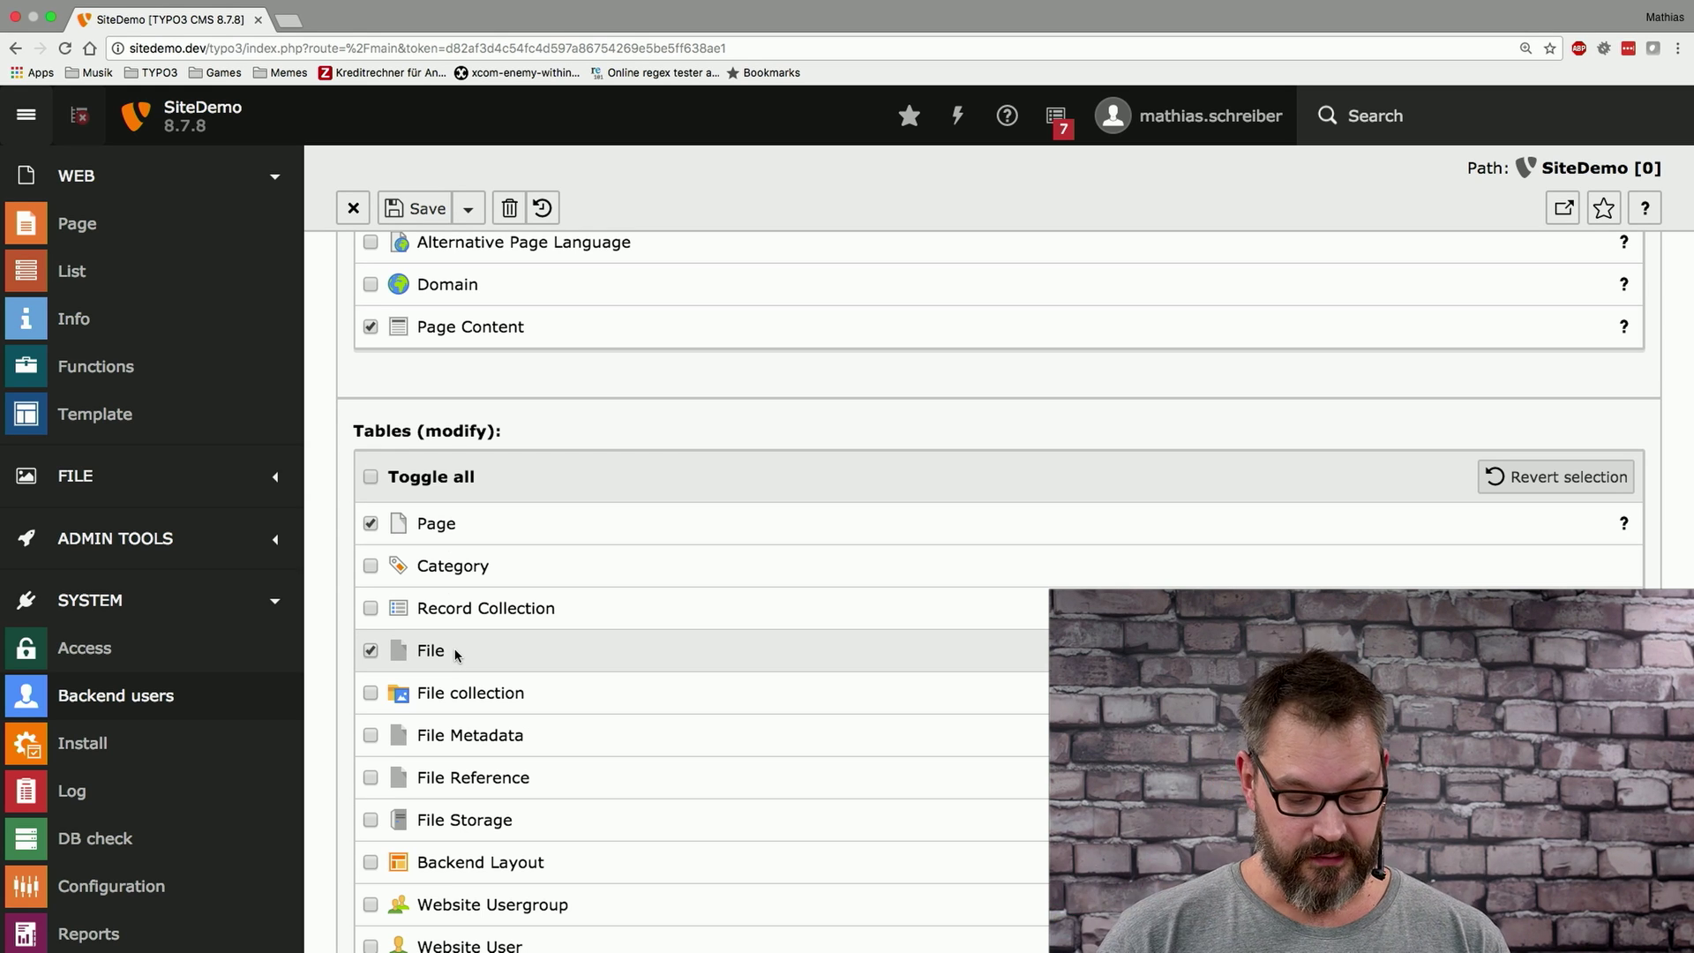
{"action": "left_click", "coordinate": [470, 735]}
{"action": "scroll", "coordinate": [474, 733], "scroll_direction": "down", "scroll_amount": 3}
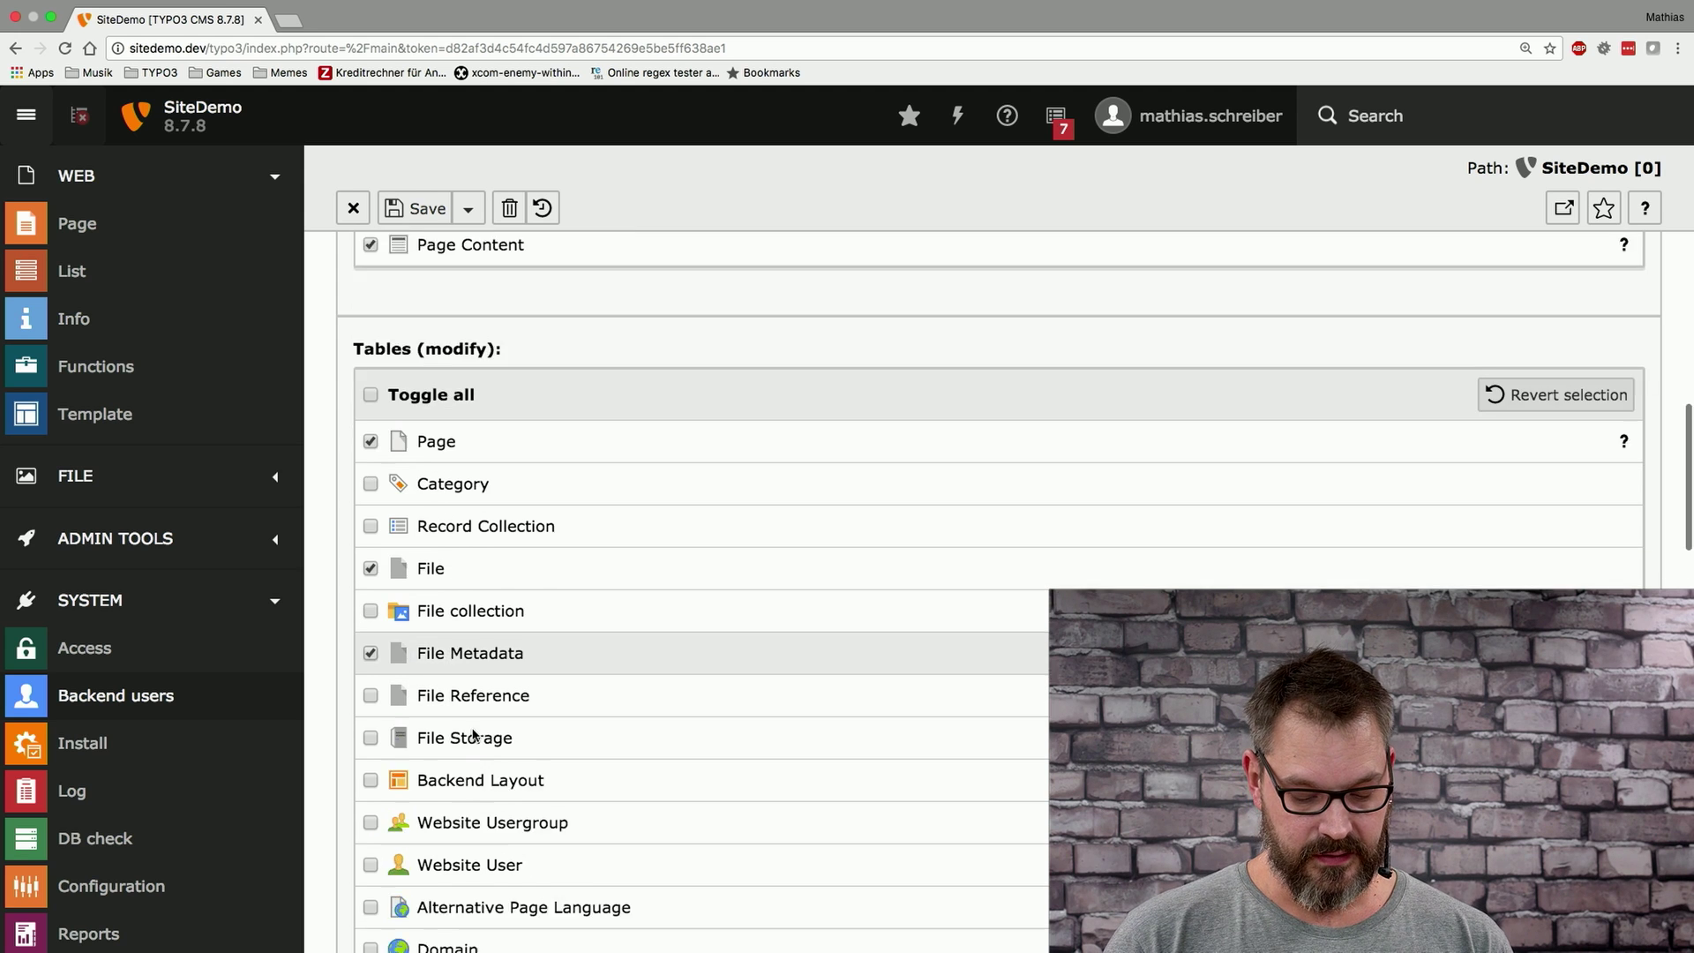
{"action": "left_click", "coordinate": [437, 855]}
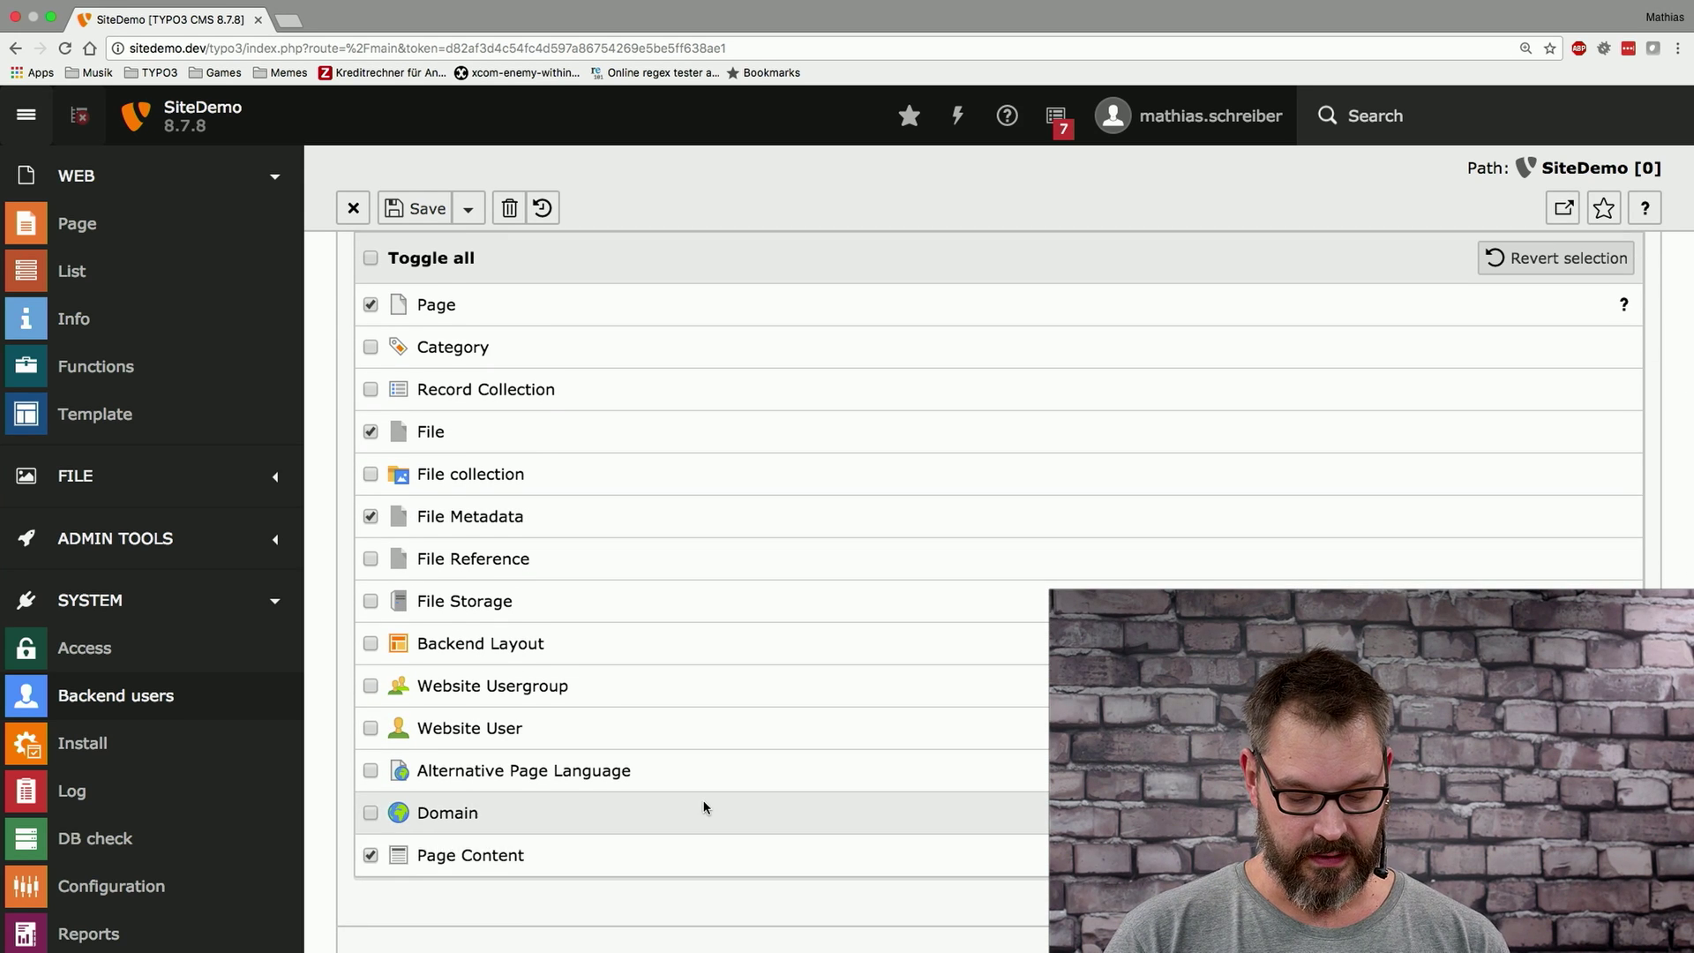
- Allow the group the page types Standard, Shortcut, Link to External URL and Folder
{"action": "scroll", "coordinate": [703, 805], "scroll_direction": "down", "scroll_amount": 2}
{"action": "scroll", "coordinate": [703, 805], "scroll_direction": "down", "scroll_amount": 4}
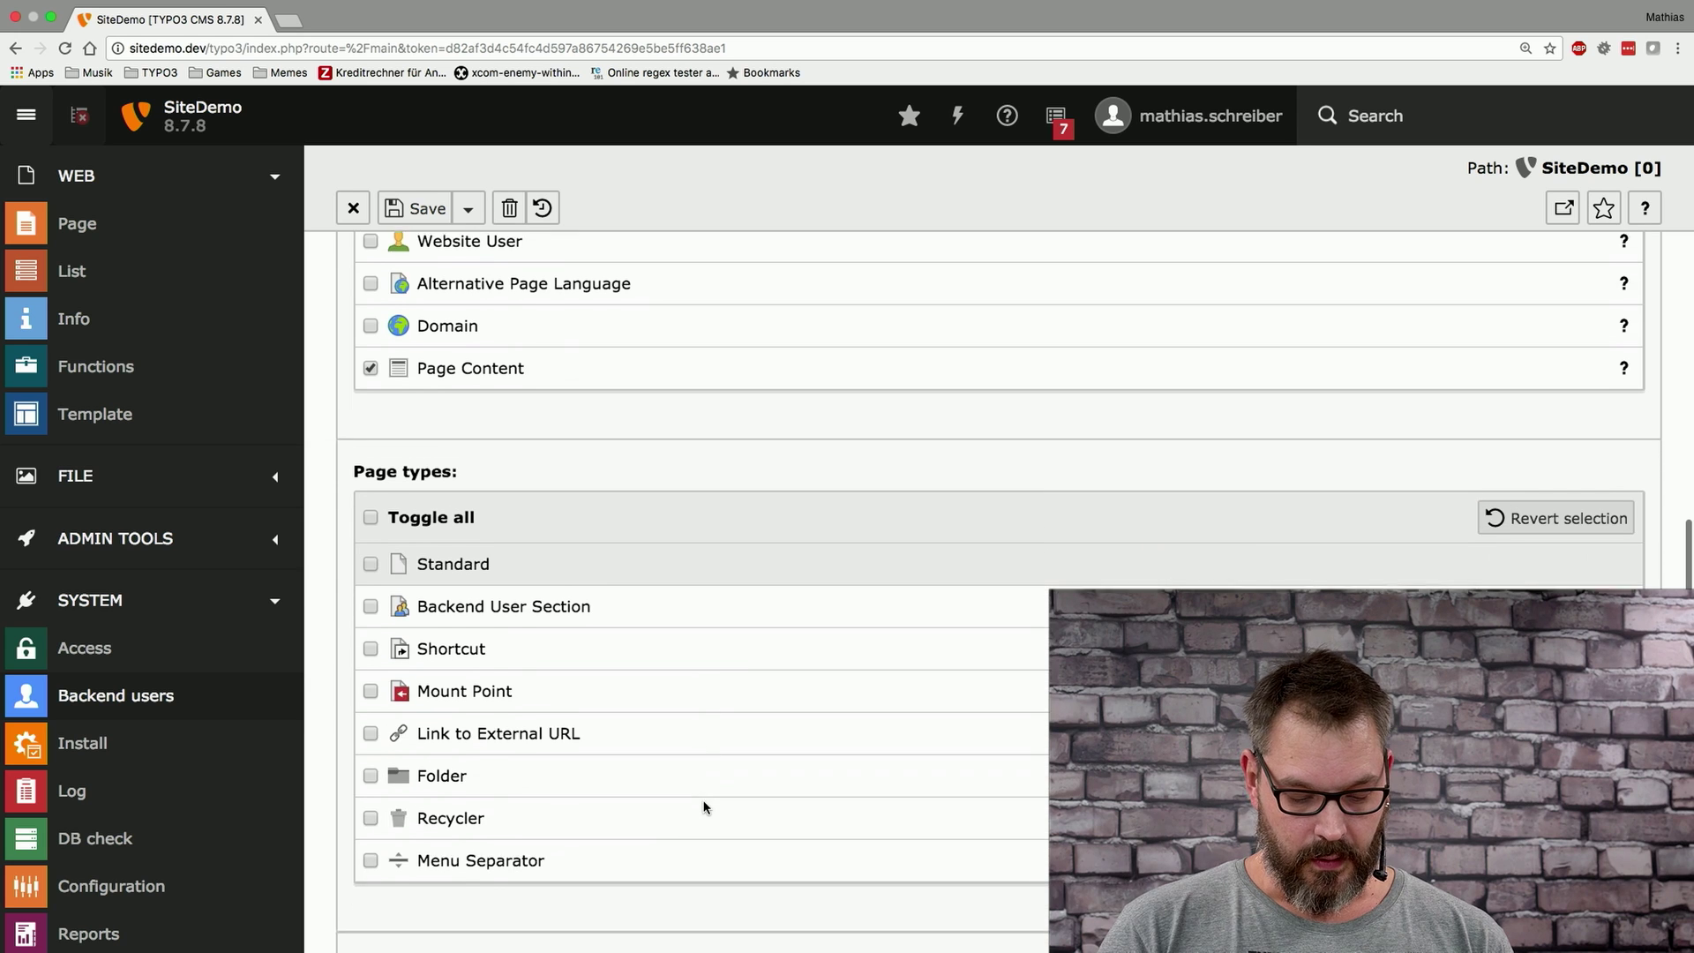
{"action": "scroll", "coordinate": [703, 805], "scroll_direction": "down", "scroll_amount": 2}
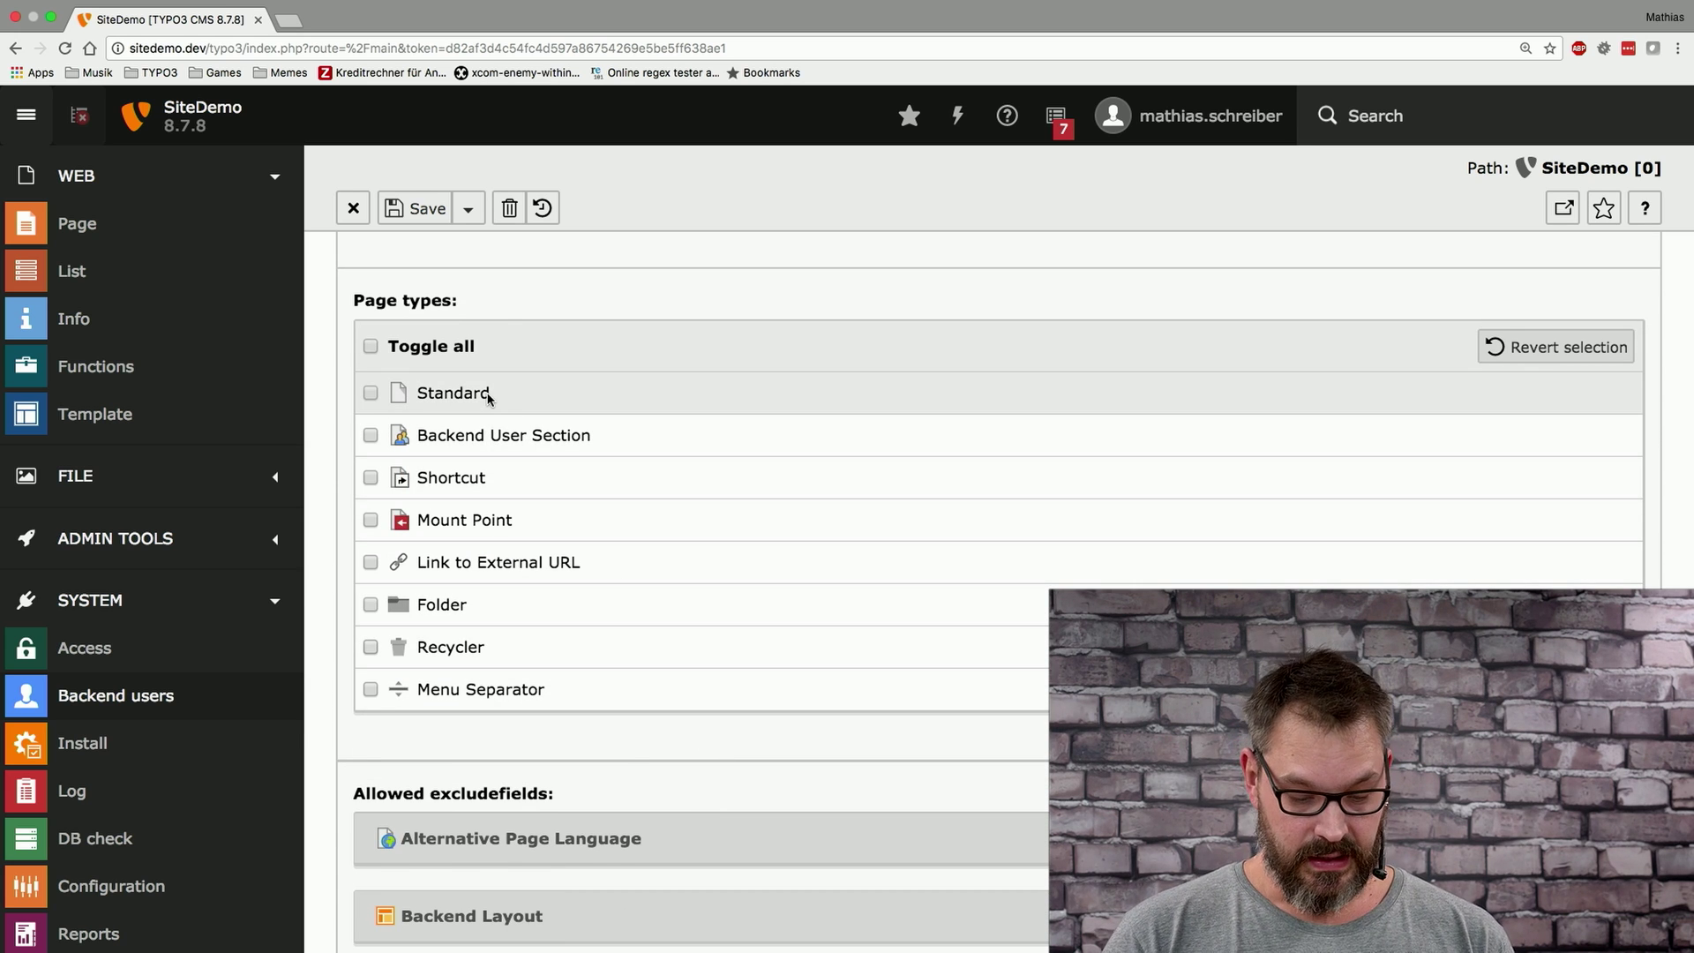
{"action": "left_click", "coordinate": [474, 481]}
{"action": "left_click", "coordinate": [484, 561]}
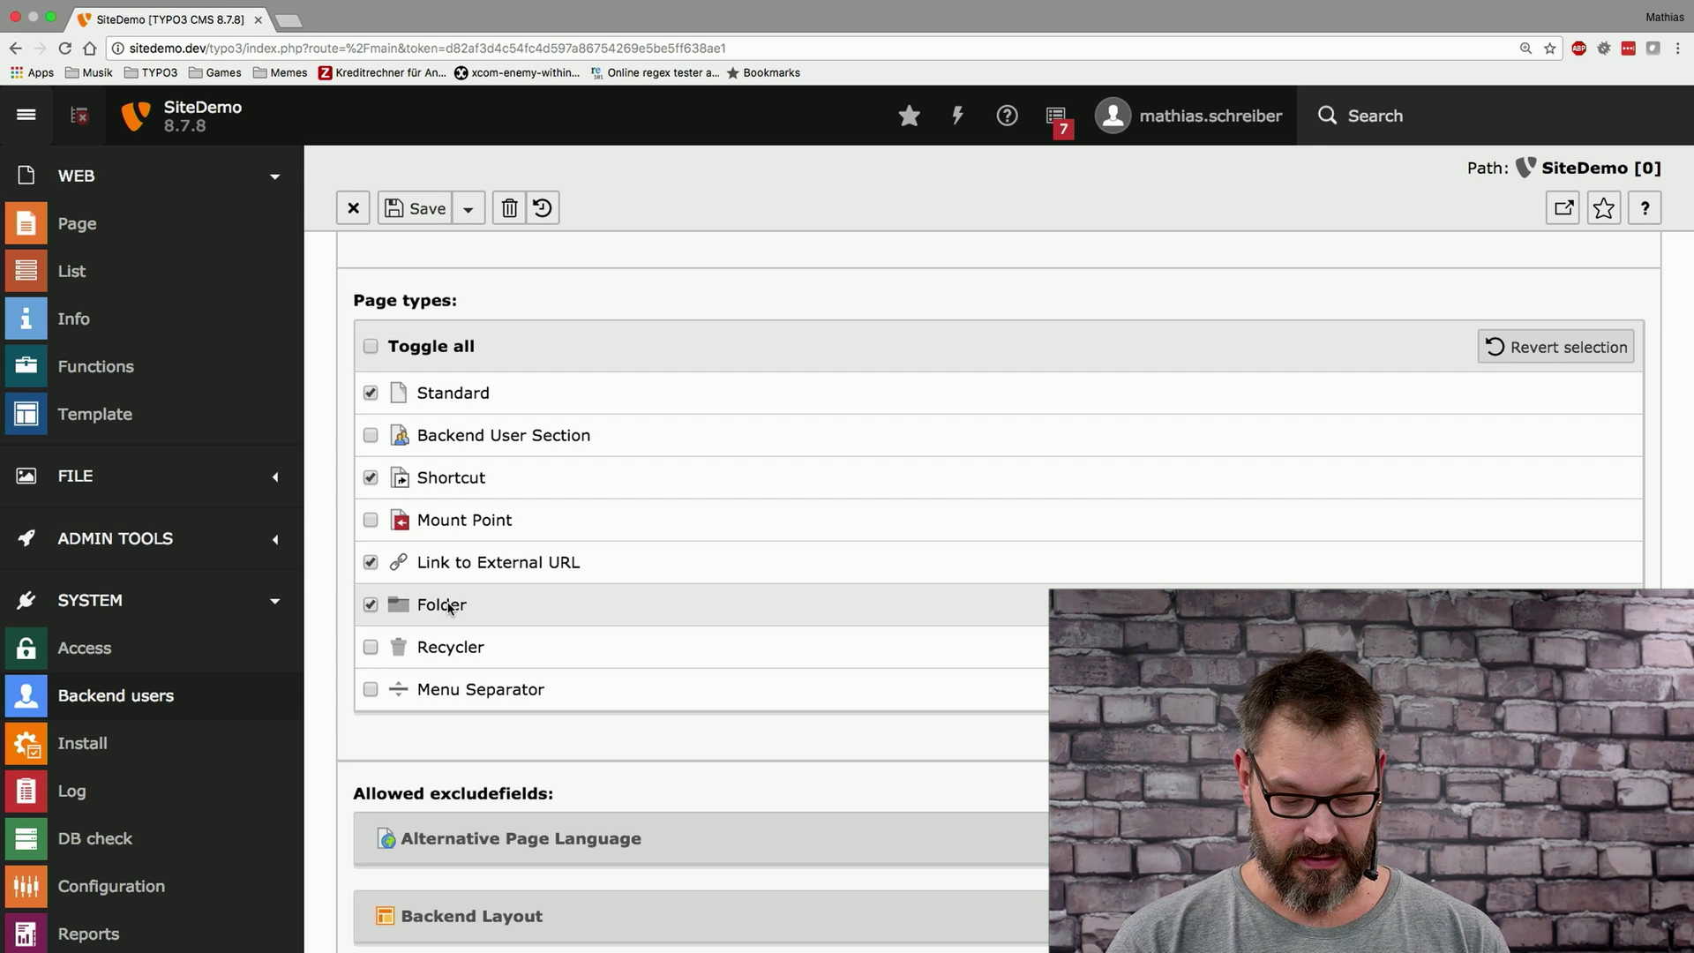
- Expand the allowed exclude fields for Page to view them, and save and close the user group
{"action": "scroll", "coordinate": [448, 607], "scroll_direction": "down", "scroll_amount": 5}
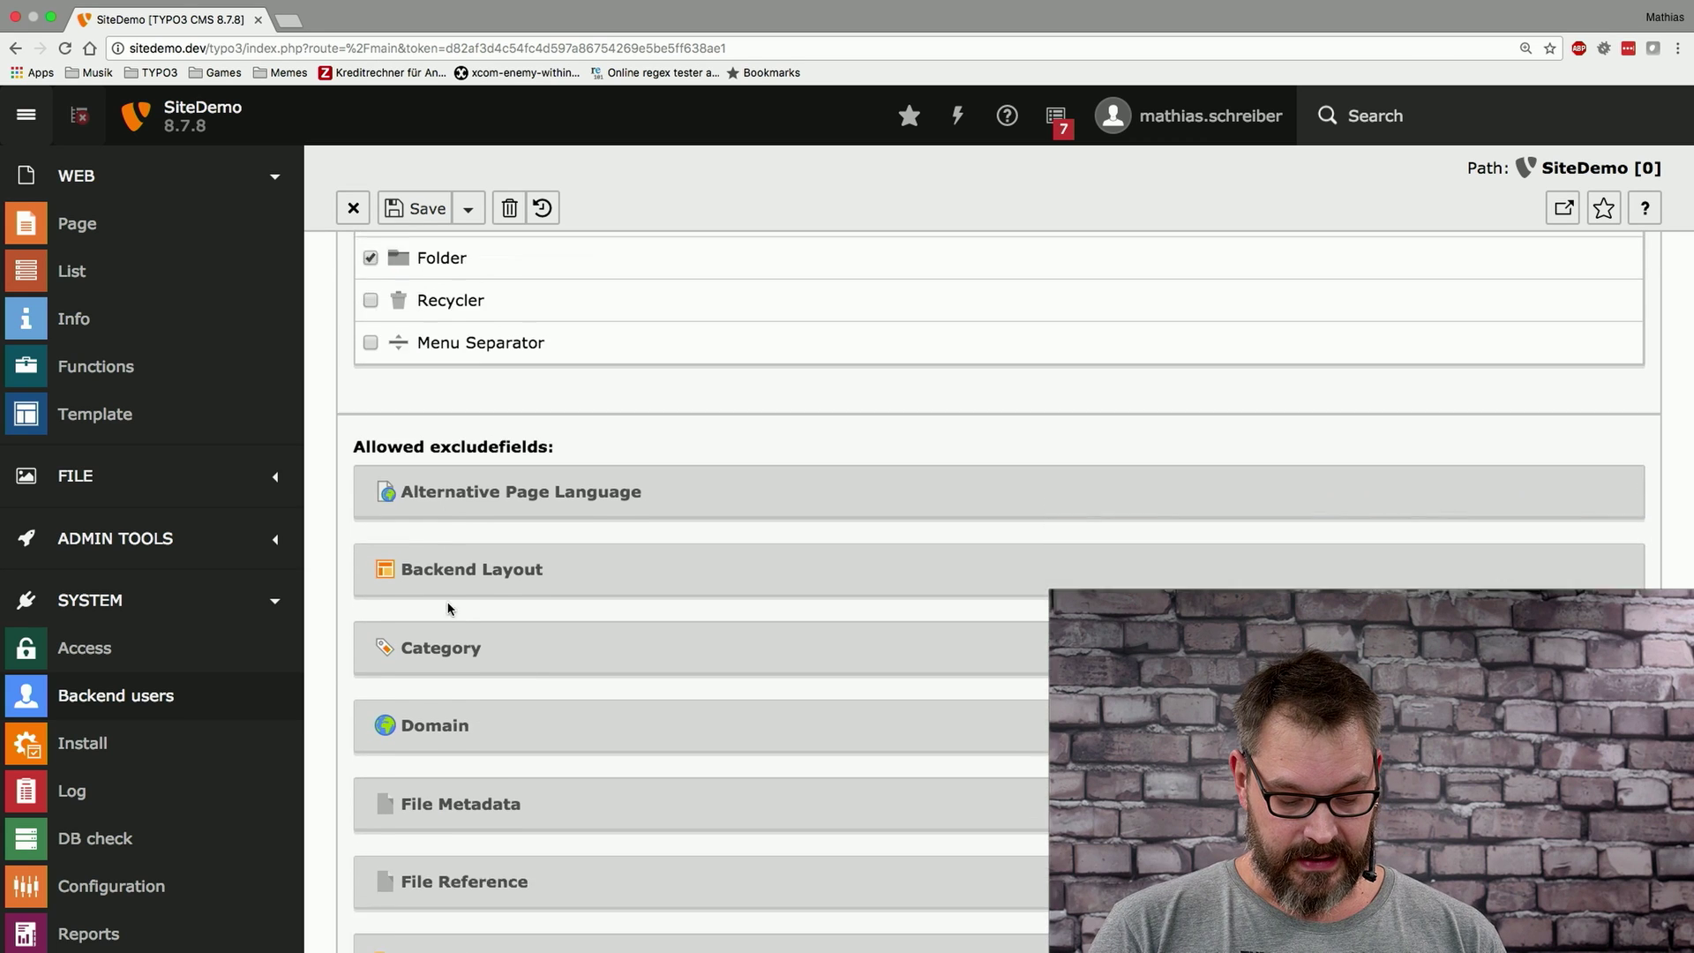
{"action": "scroll", "coordinate": [449, 607], "scroll_direction": "down", "scroll_amount": 3}
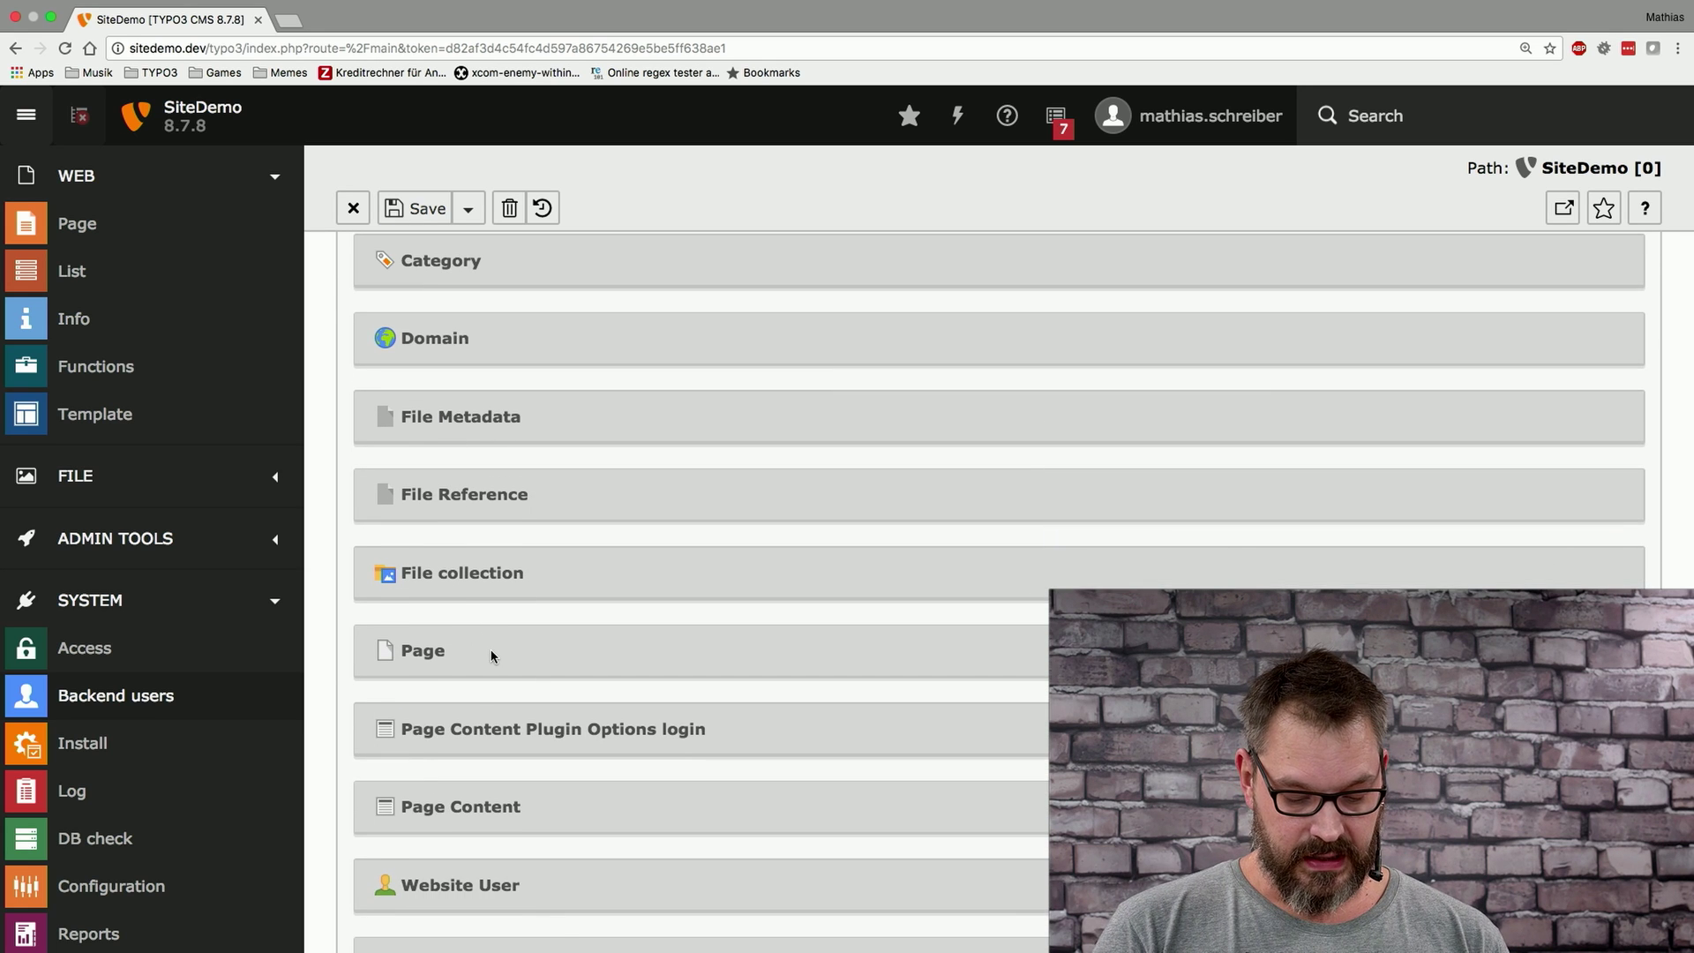
{"action": "left_click", "coordinate": [430, 655]}
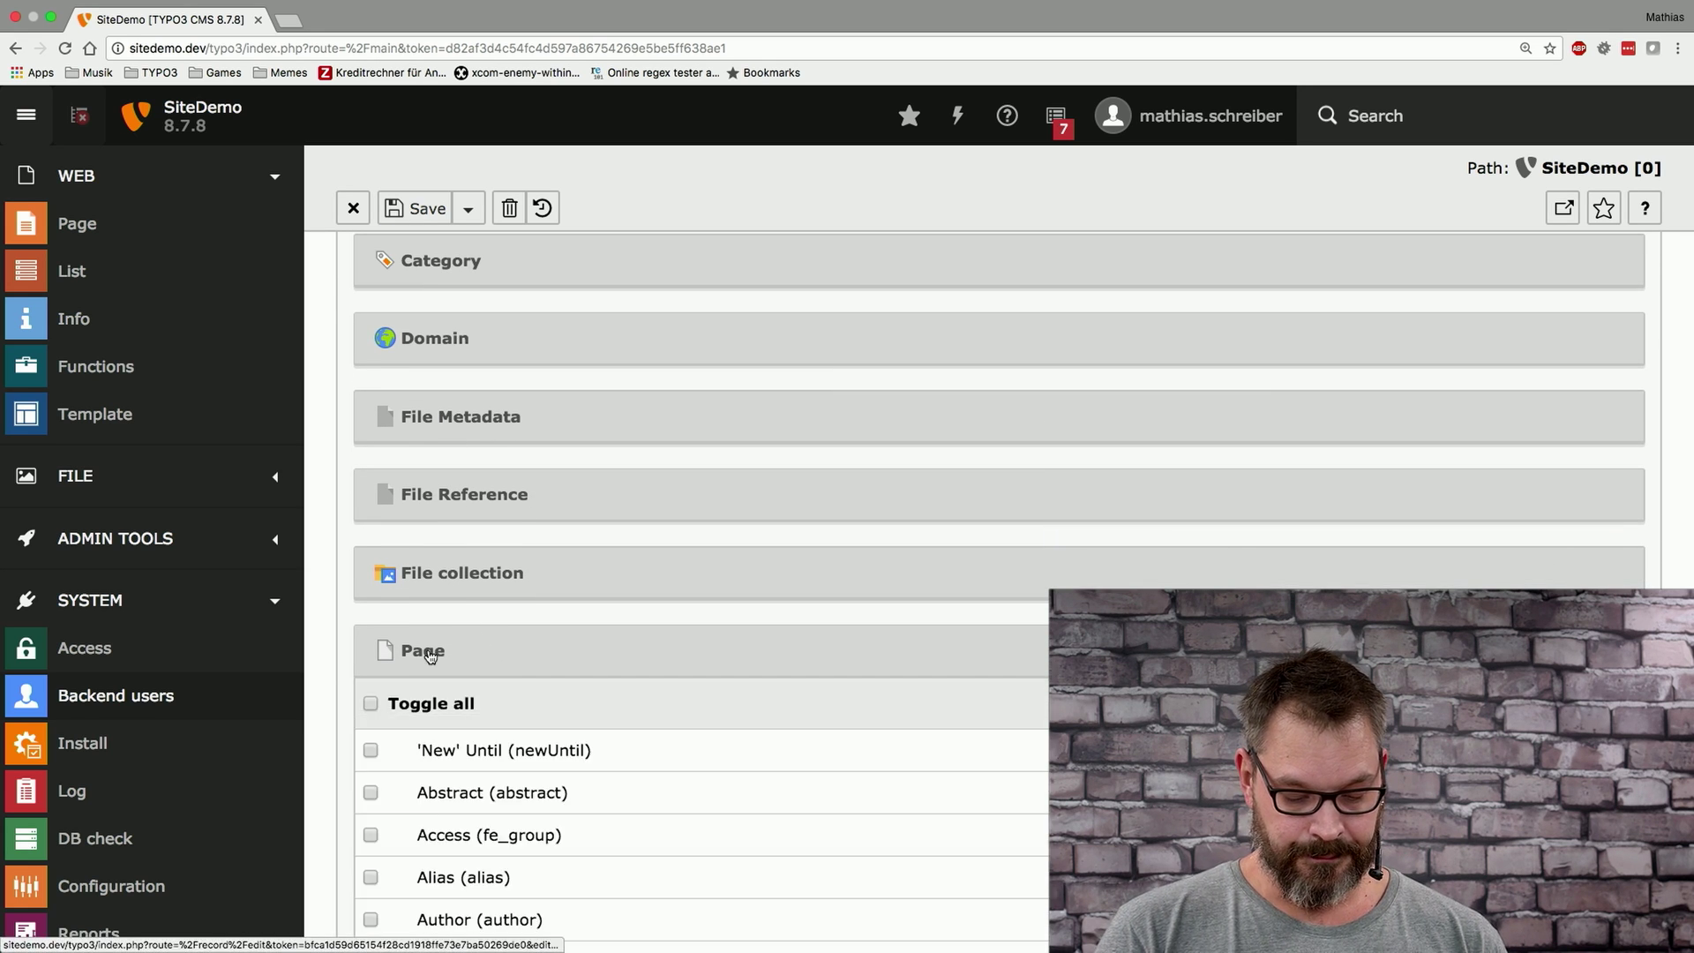
{"action": "scroll", "coordinate": [739, 694], "scroll_direction": "down", "scroll_amount": 3}
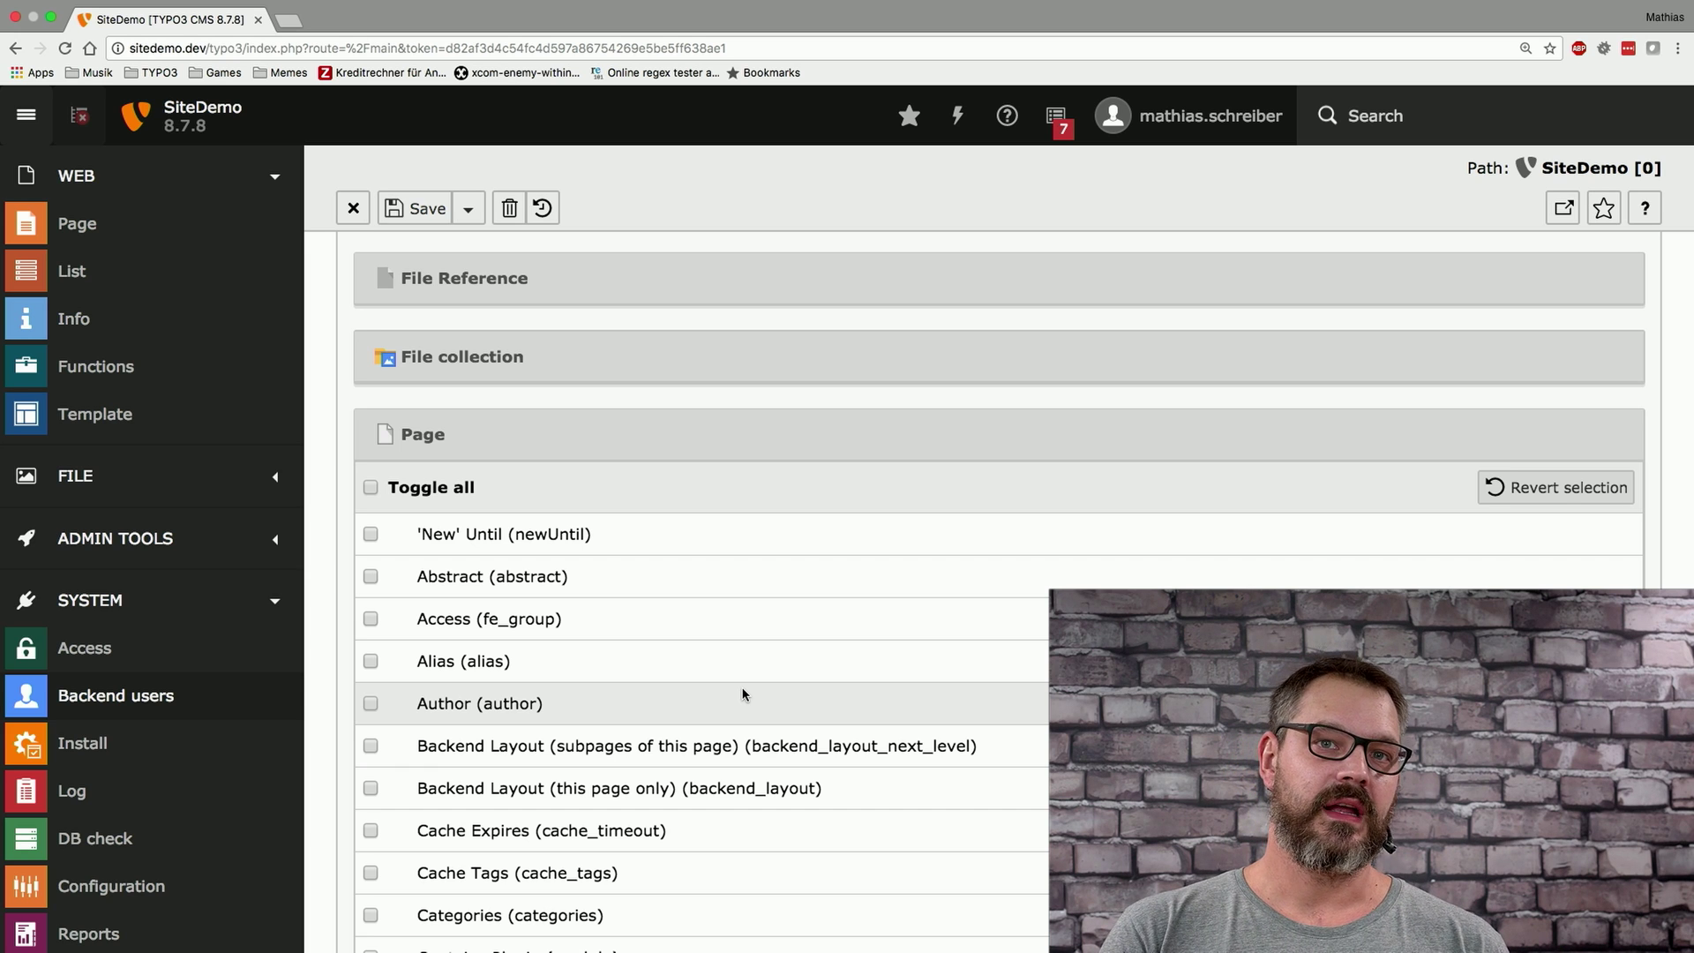
{"action": "left_click", "coordinate": [467, 208]}
{"action": "left_click", "coordinate": [472, 271]}
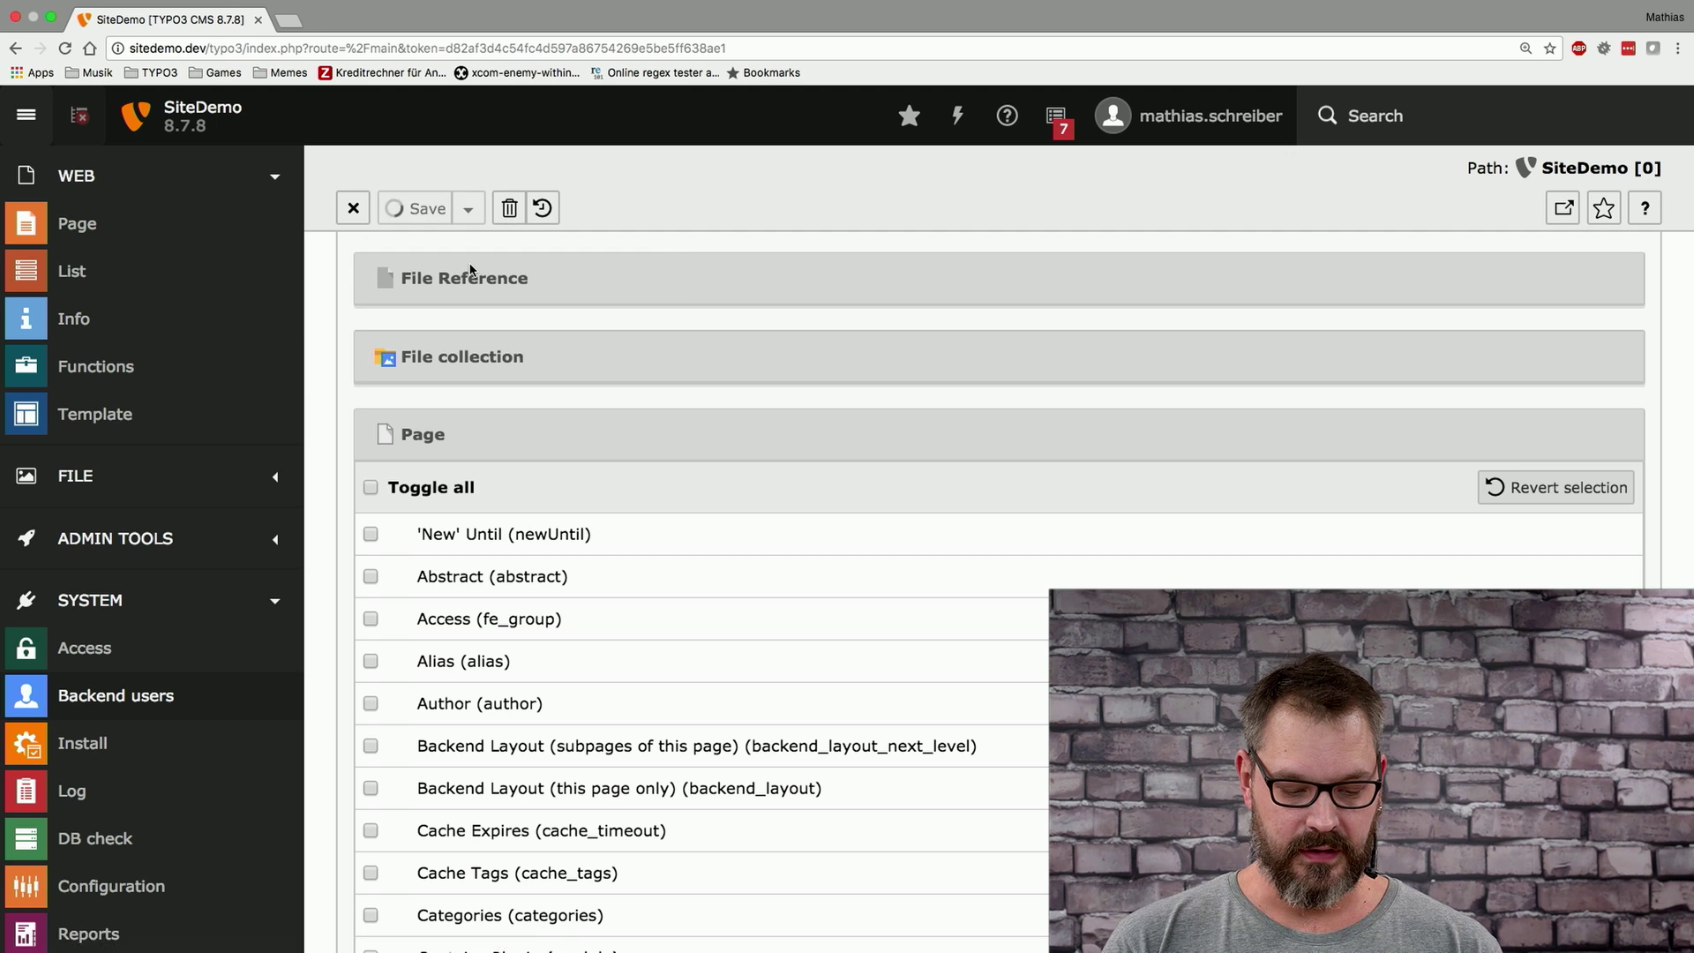
- Show the backend user listing and switch to the editor's user account
{"action": "left_click", "coordinate": [457, 161]}
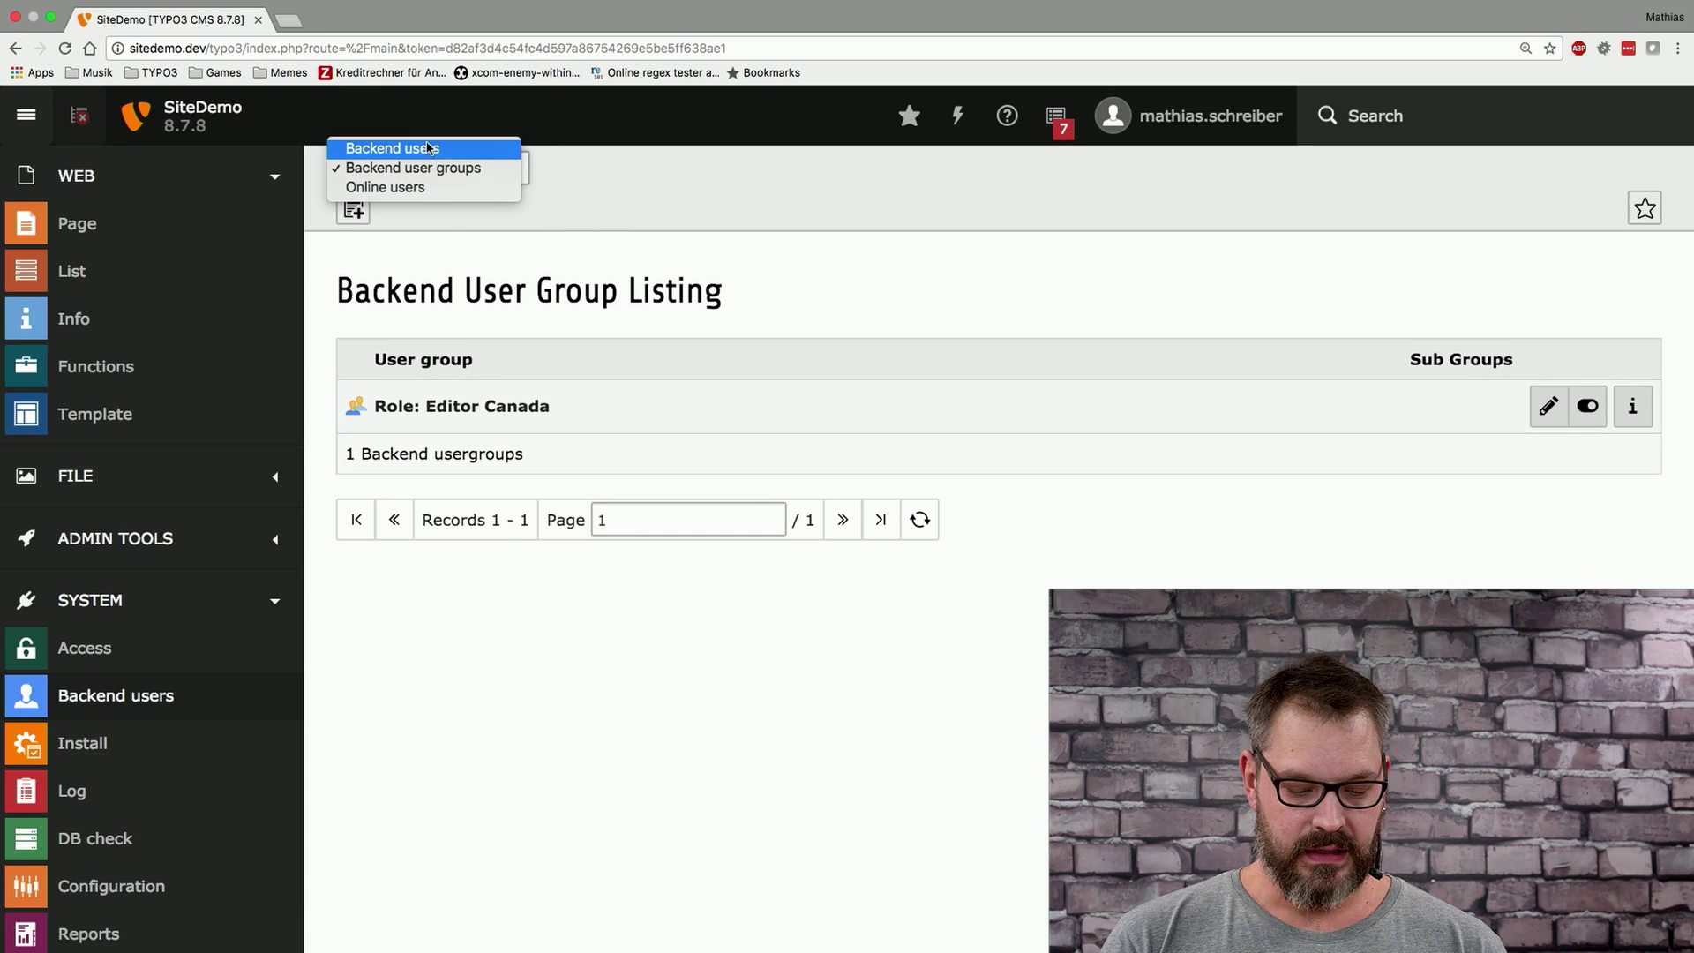
{"action": "left_click", "coordinate": [427, 148]}
{"action": "left_click", "coordinate": [1641, 531]}
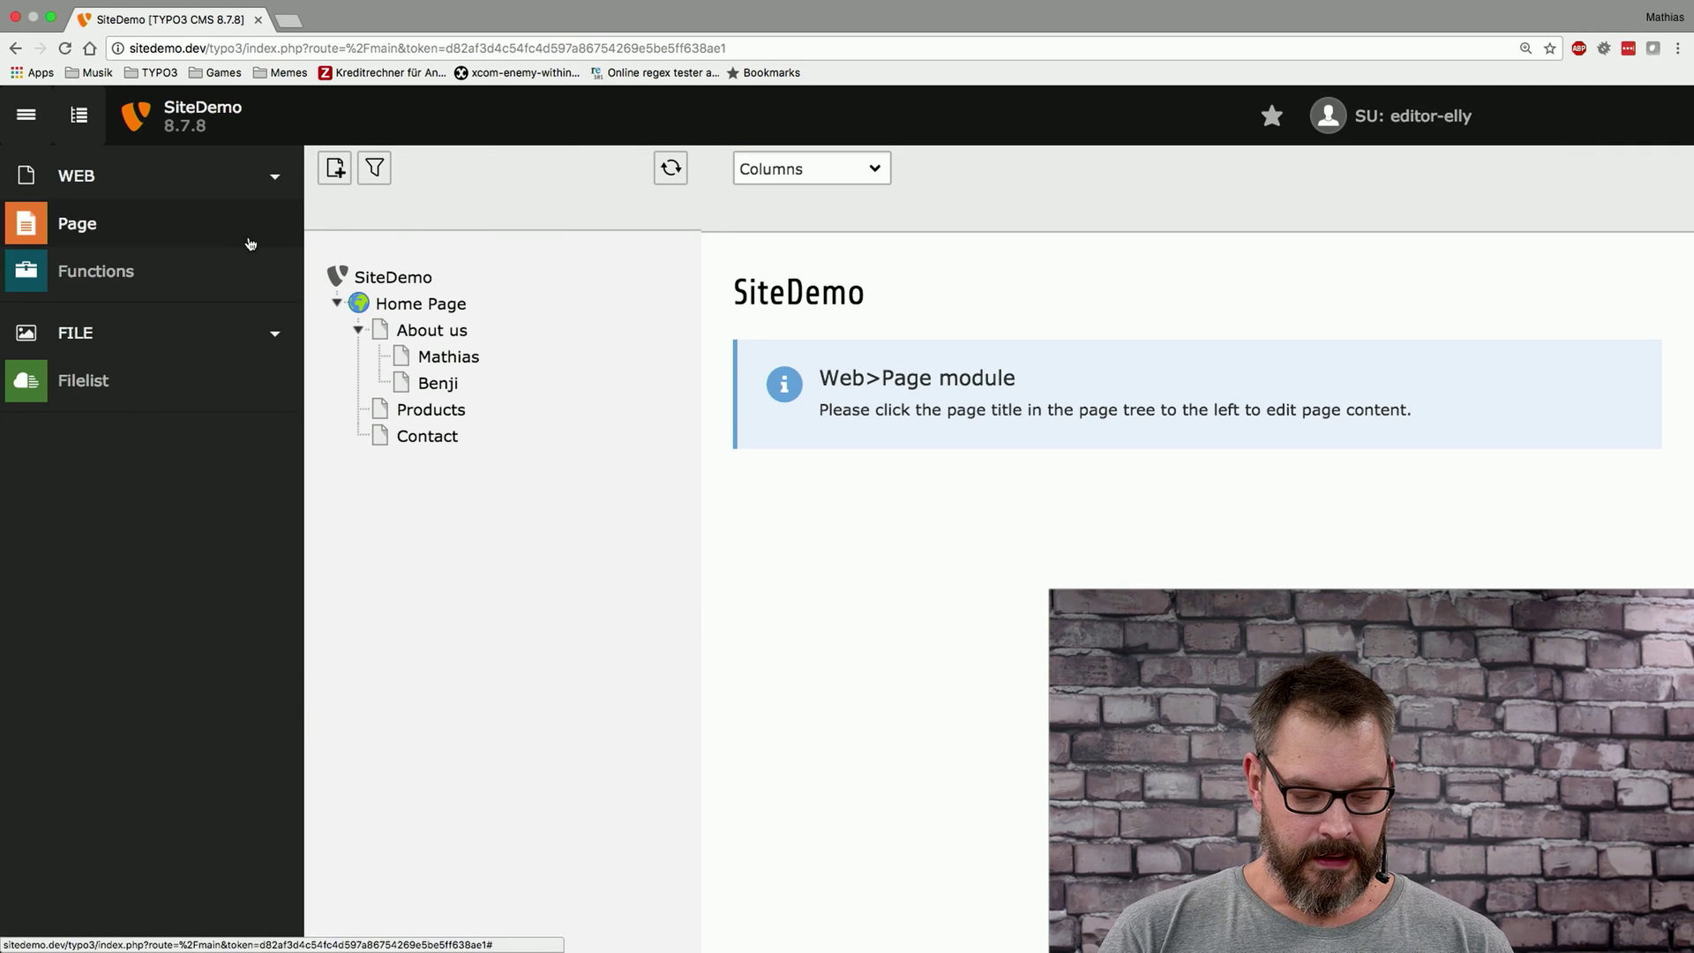
- Create a new page titled "Added by Elly" after the Contact page, and save and close it
{"action": "left_click", "coordinate": [380, 435]}
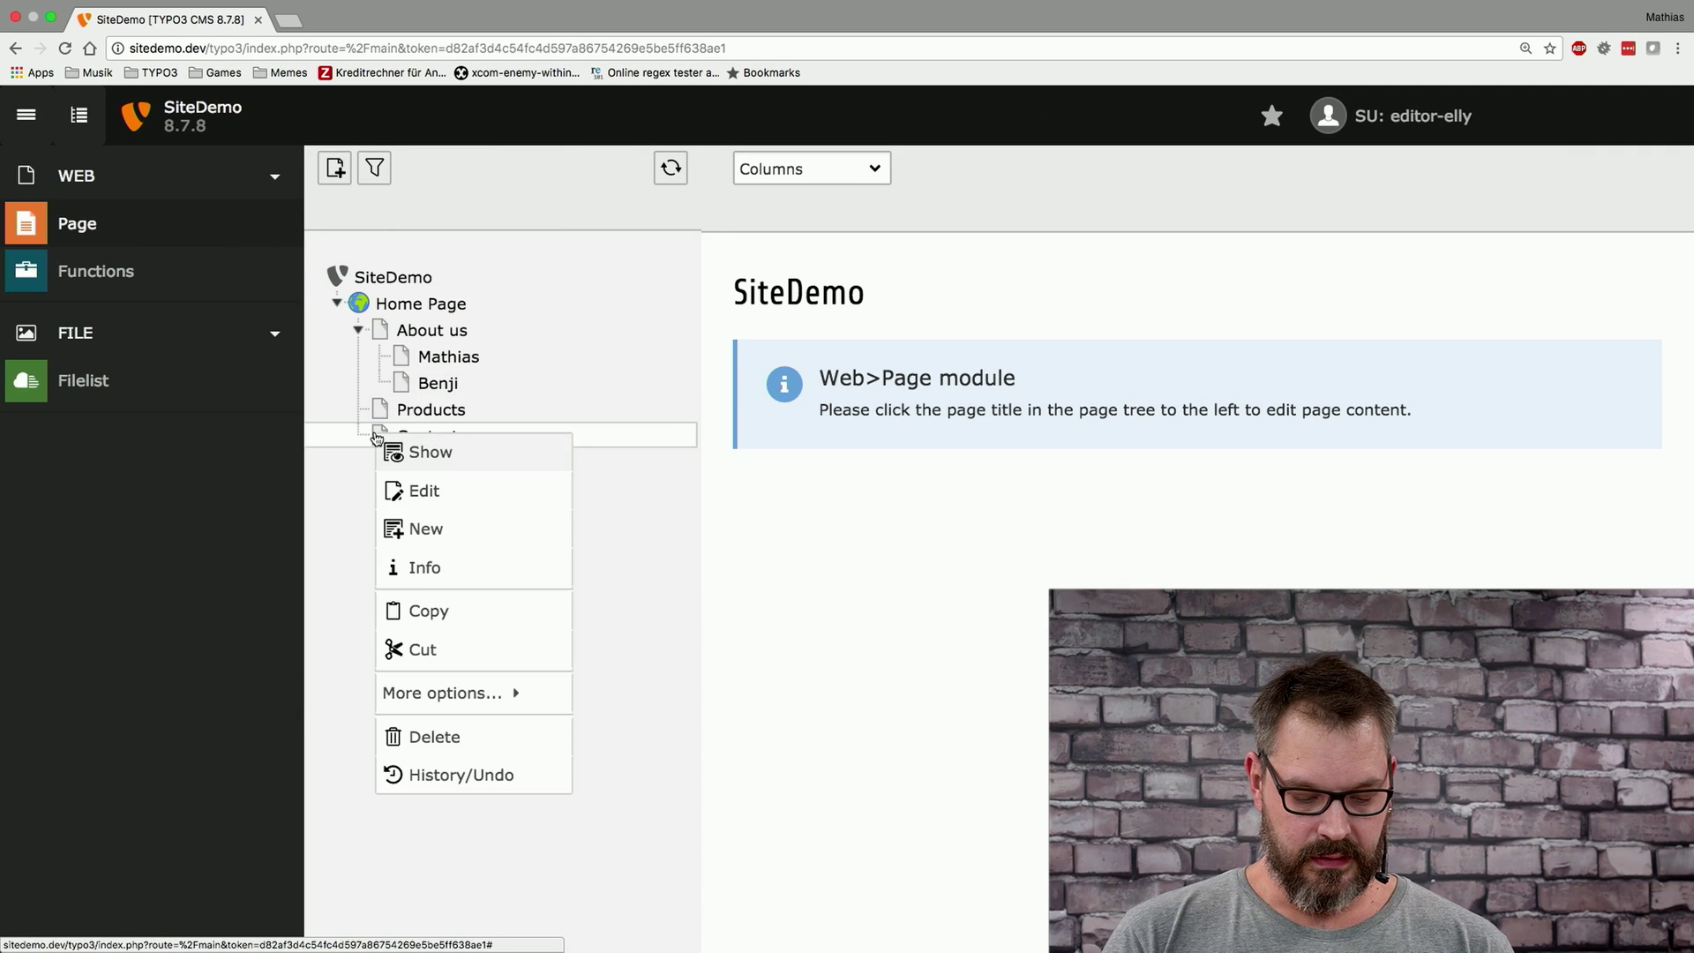
{"action": "left_click", "coordinate": [427, 526]}
{"action": "left_click", "coordinate": [841, 491]}
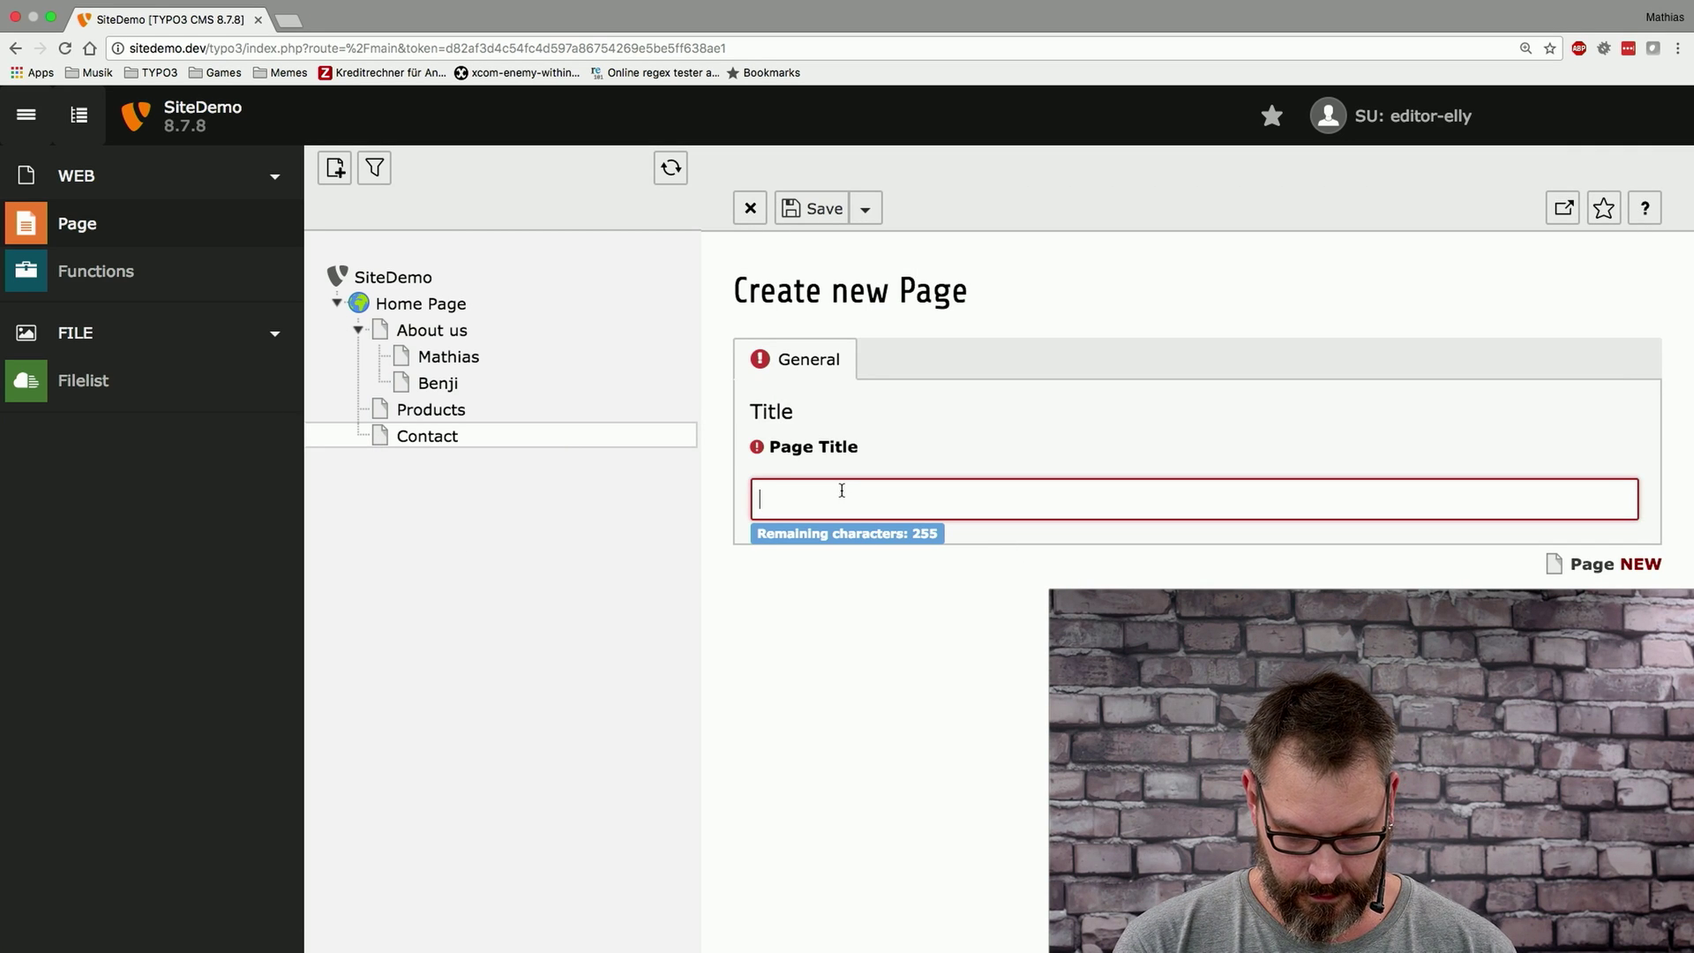
{"action": "type", "text": "Added by Elly"}
{"action": "left_click", "coordinate": [864, 209]}
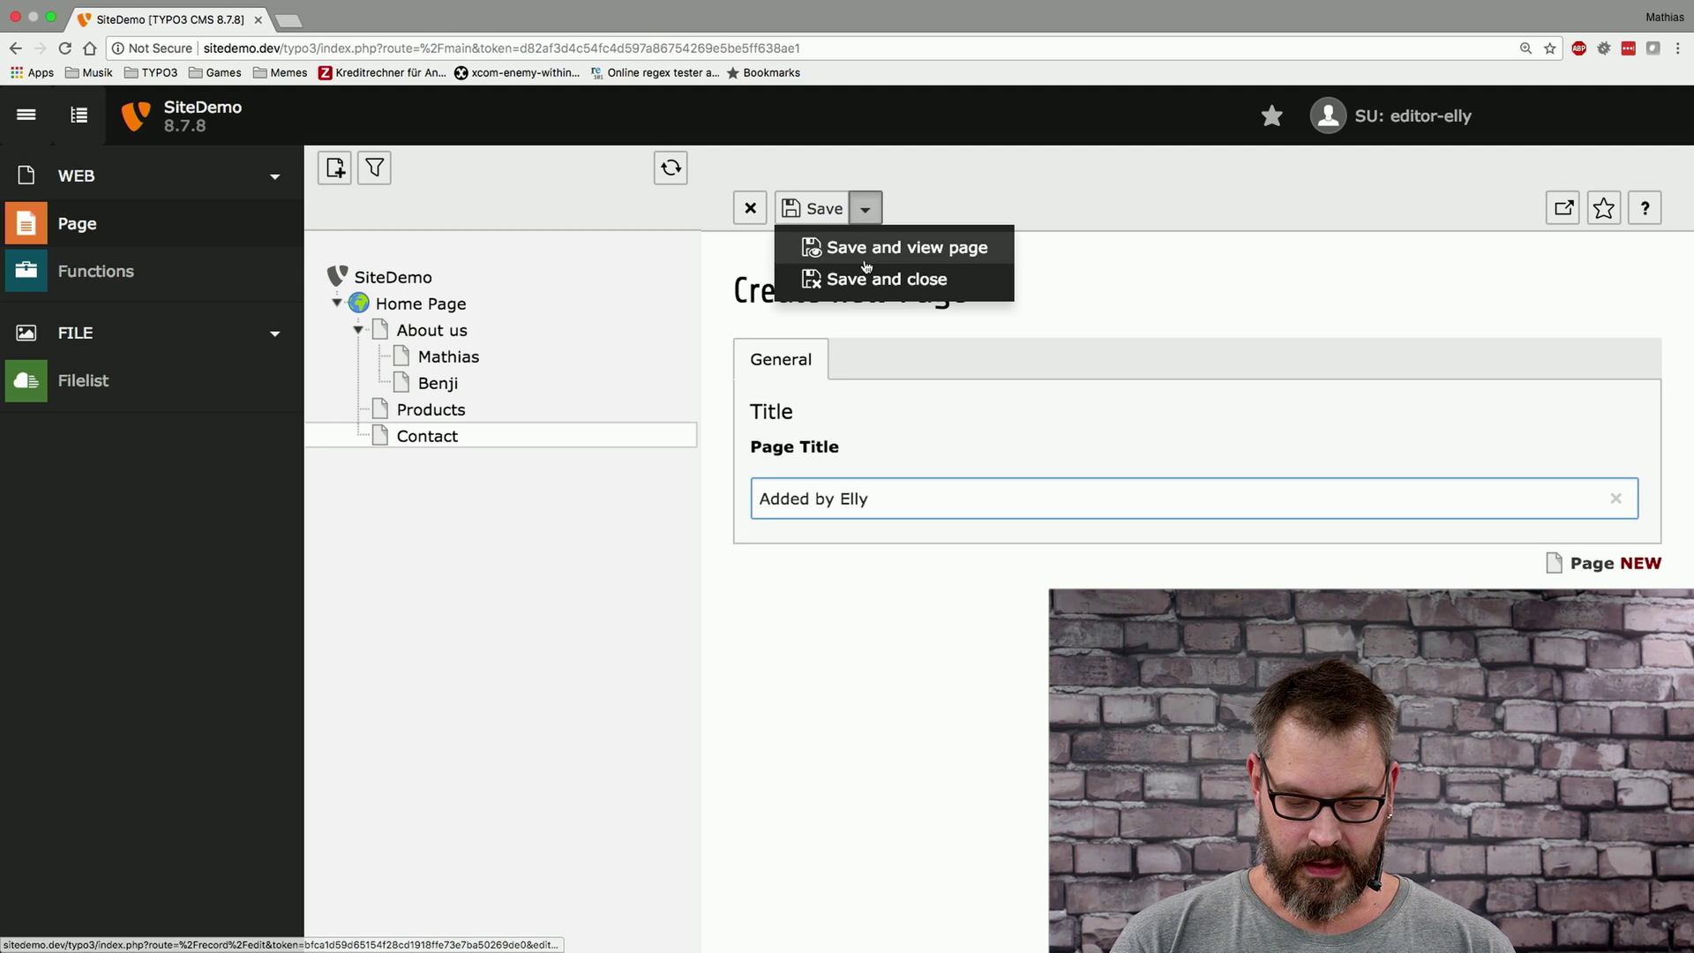
{"action": "left_click", "coordinate": [869, 277]}
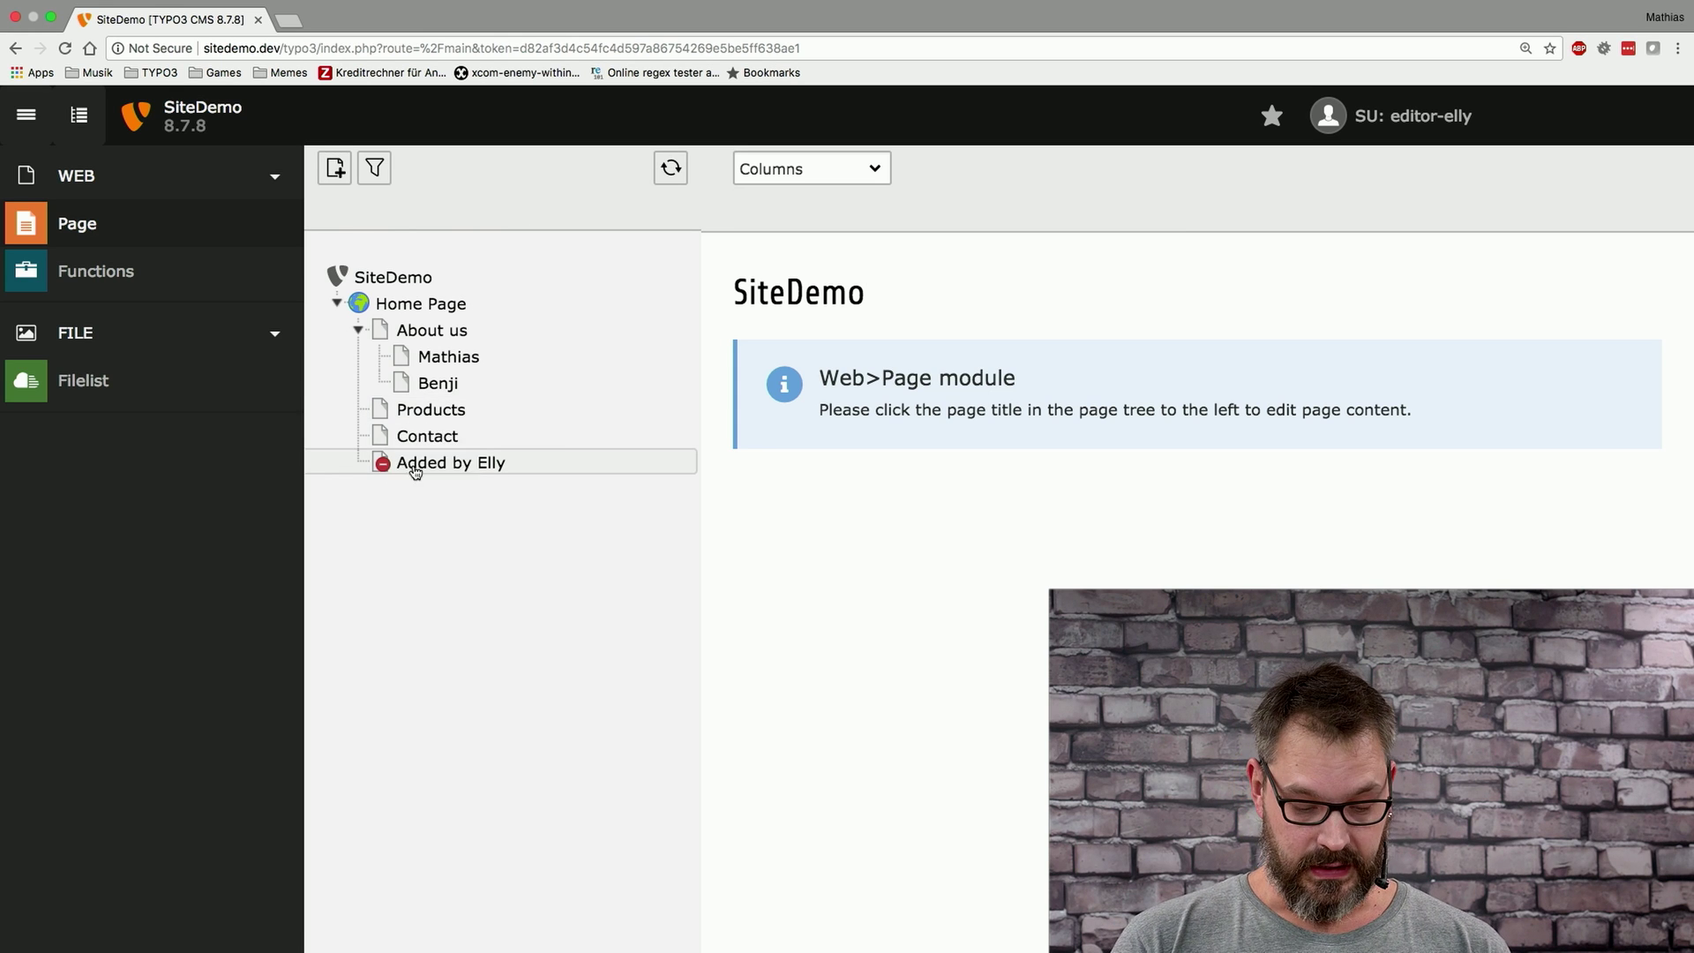
- Open the properties of the "Added by Elly" page to check the editable fields, and save and close them
{"action": "left_click", "coordinate": [385, 469]}
{"action": "left_click", "coordinate": [442, 519]}
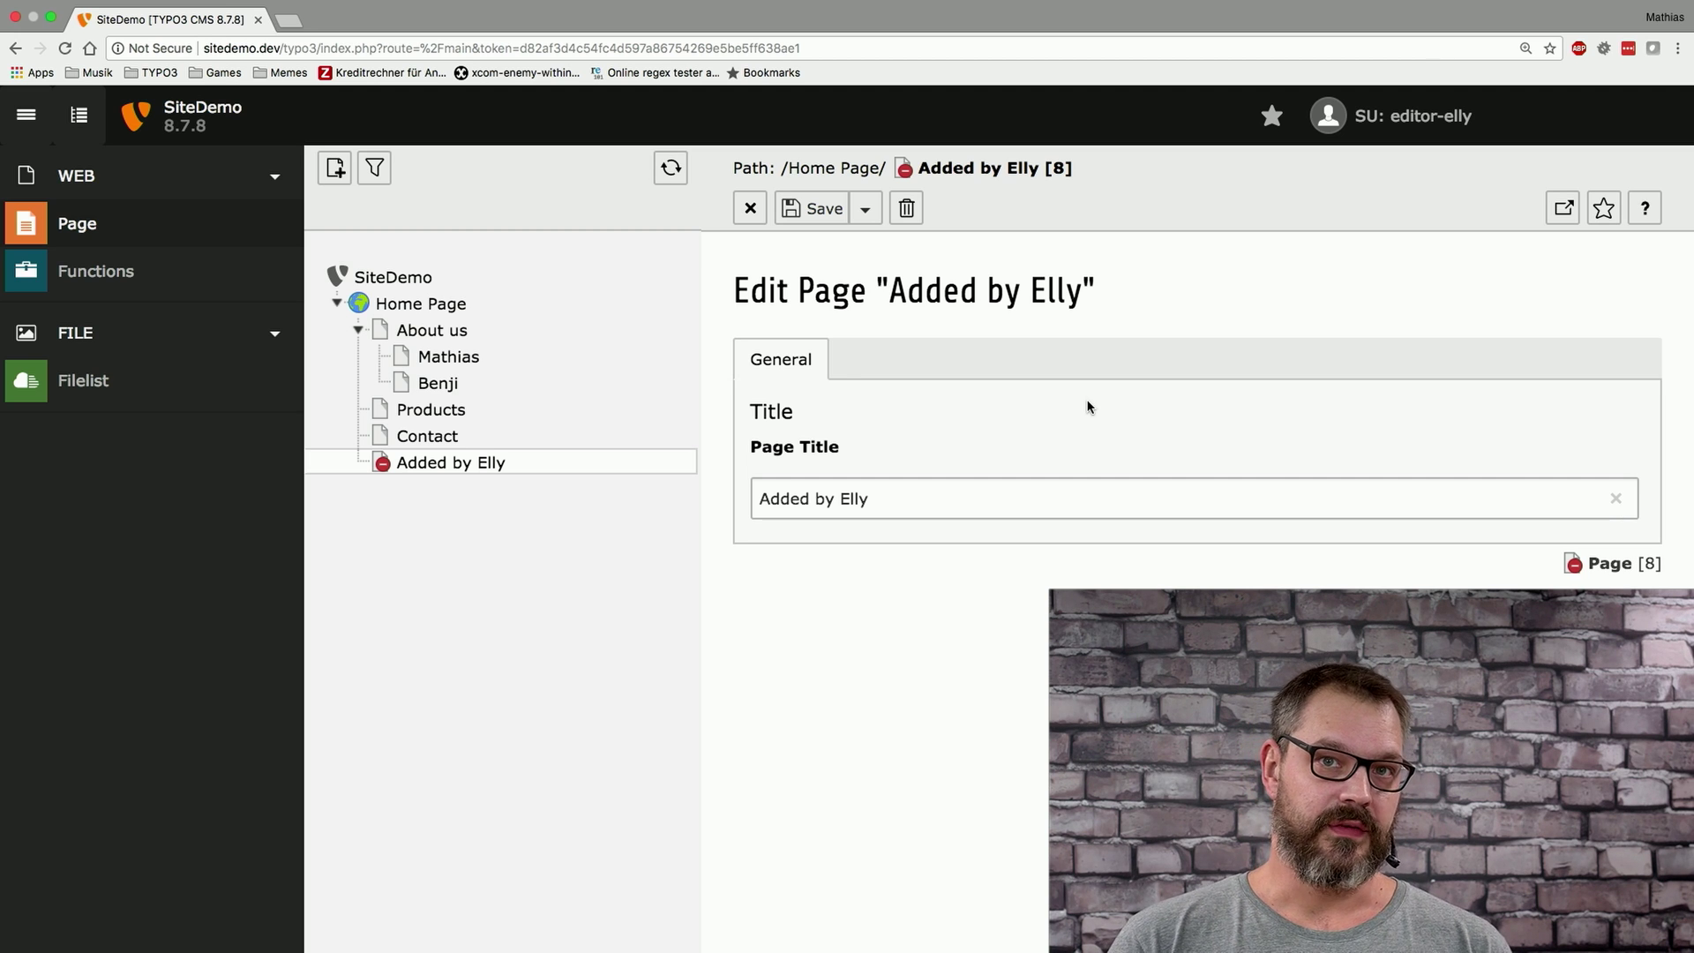
{"action": "left_click", "coordinate": [866, 209]}
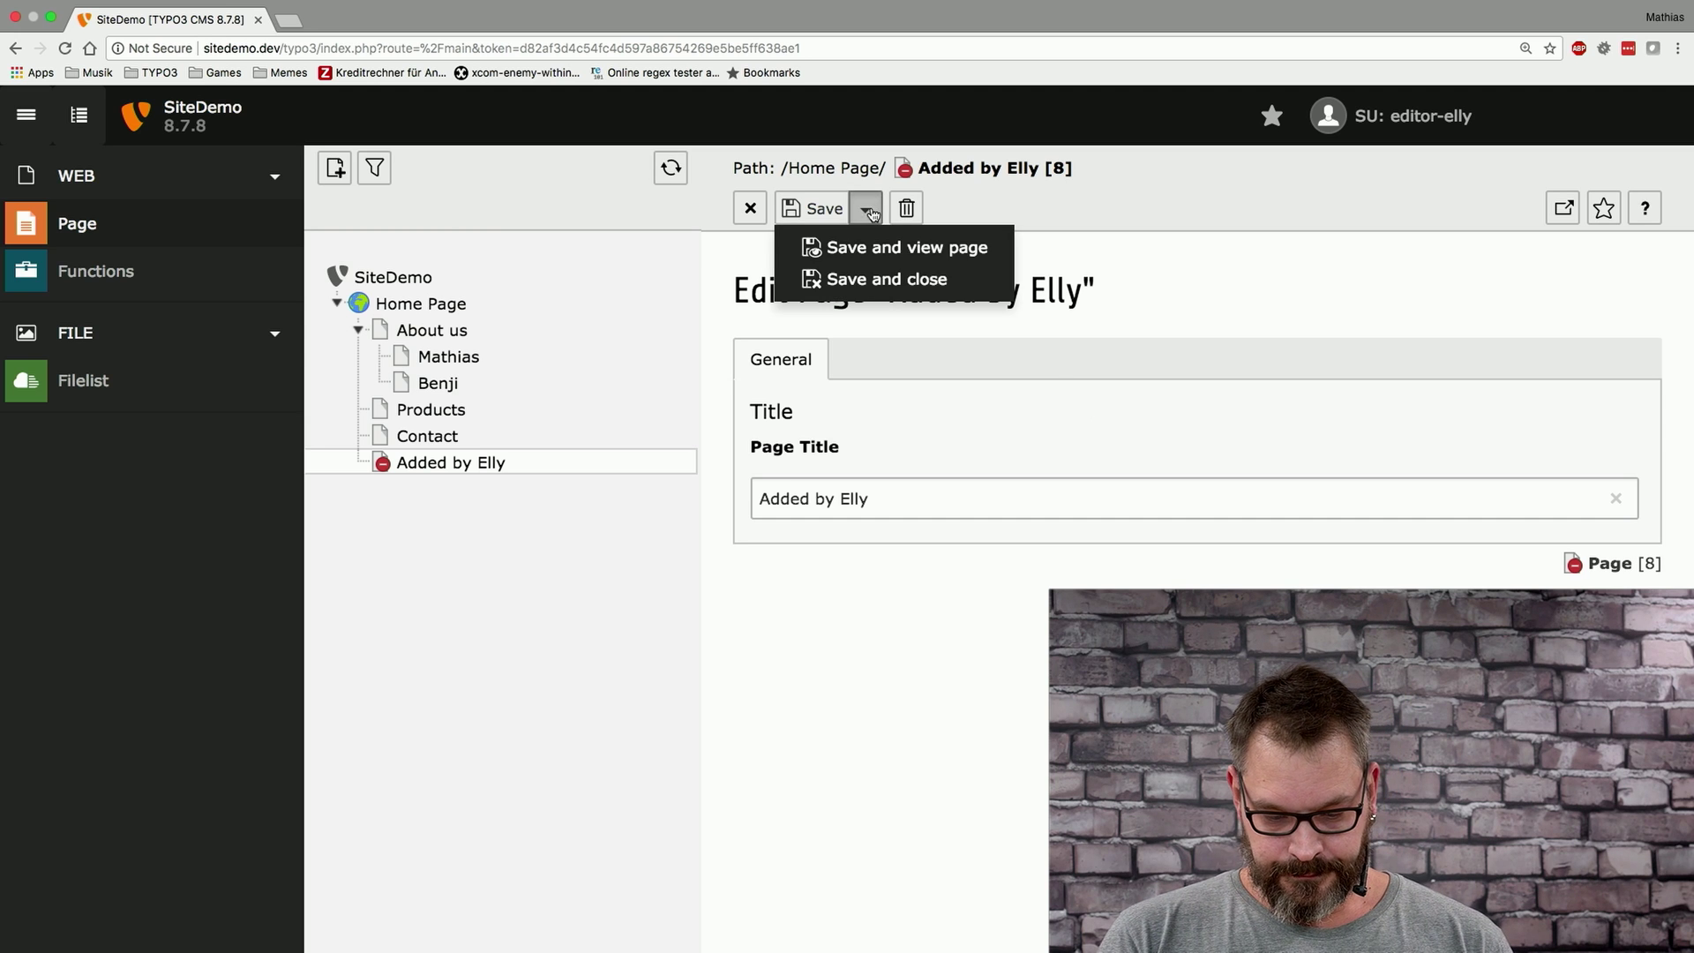
{"action": "left_click", "coordinate": [874, 274]}
- Exit the switched editor session and examine the owner and group permissions of the site's pages in the Access module
{"action": "left_click", "coordinate": [1392, 120]}
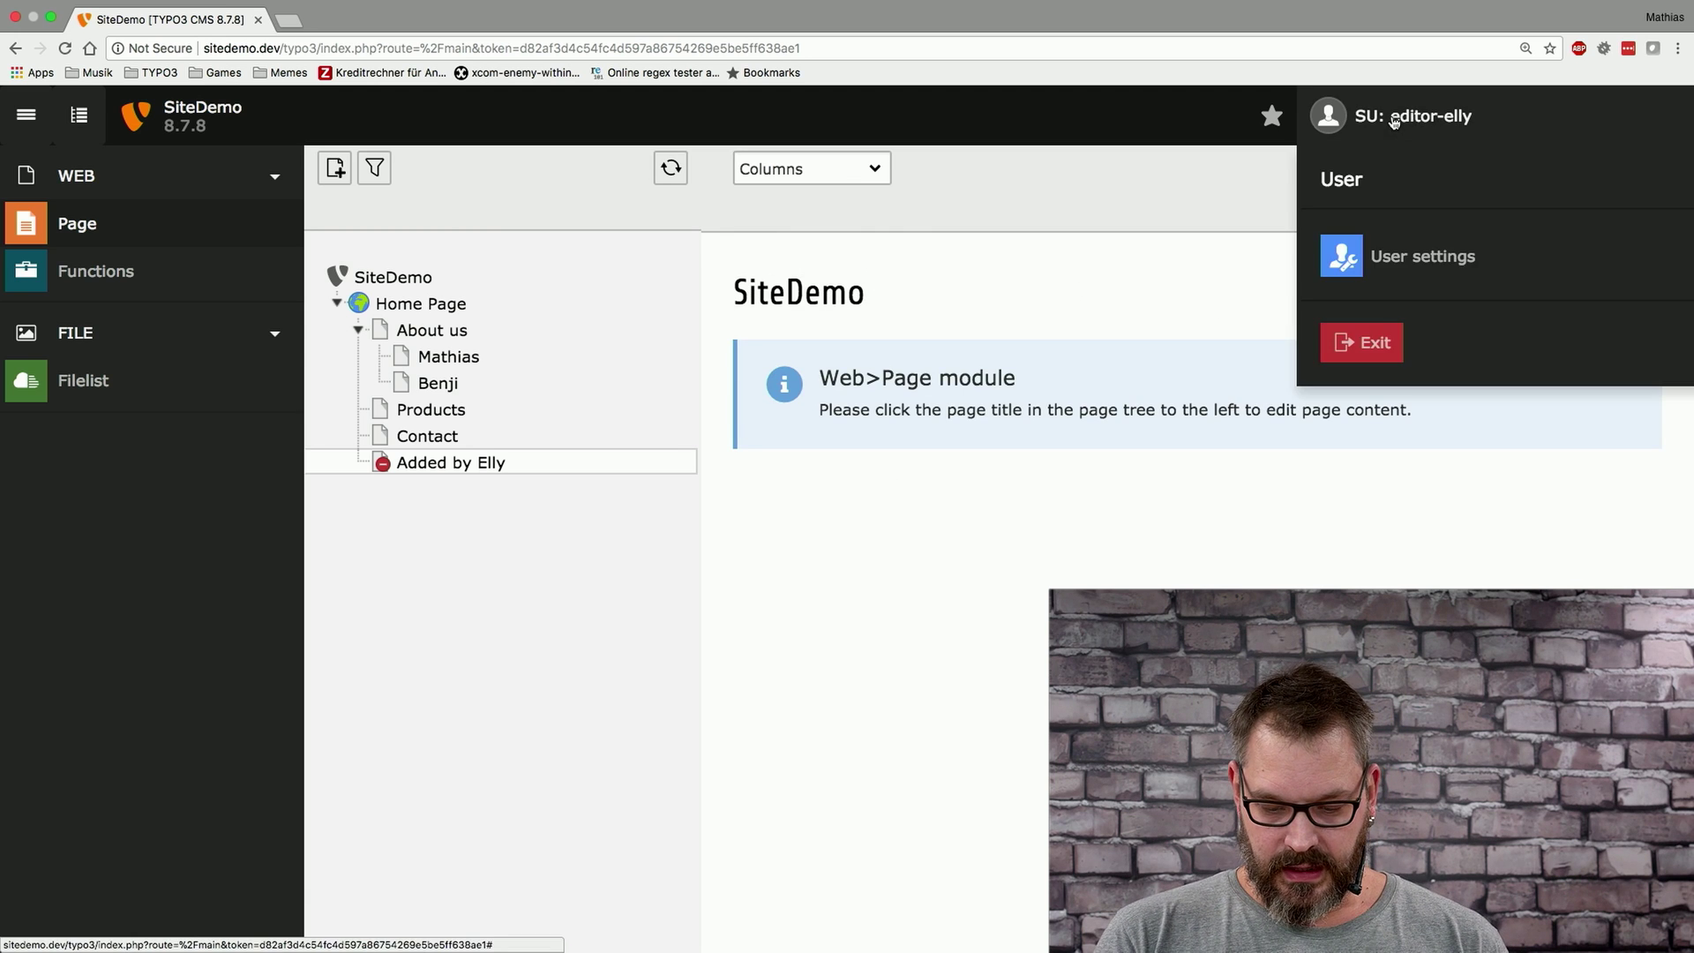
{"action": "left_click", "coordinate": [1393, 339]}
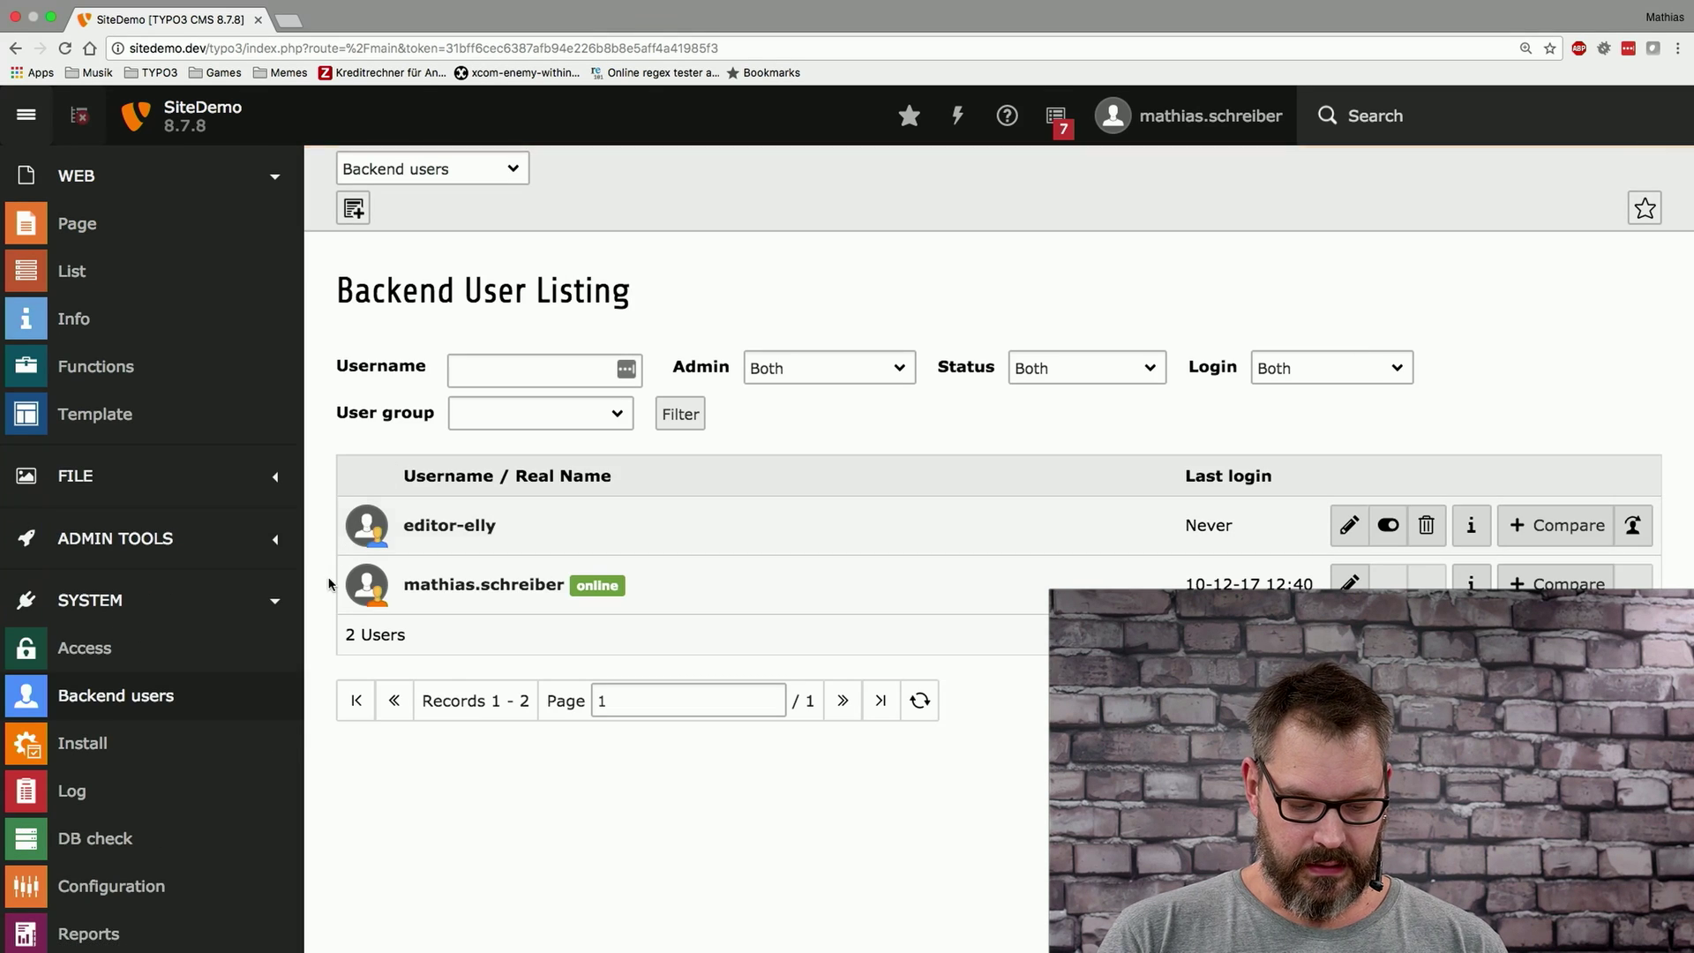
{"action": "left_click", "coordinate": [130, 648]}
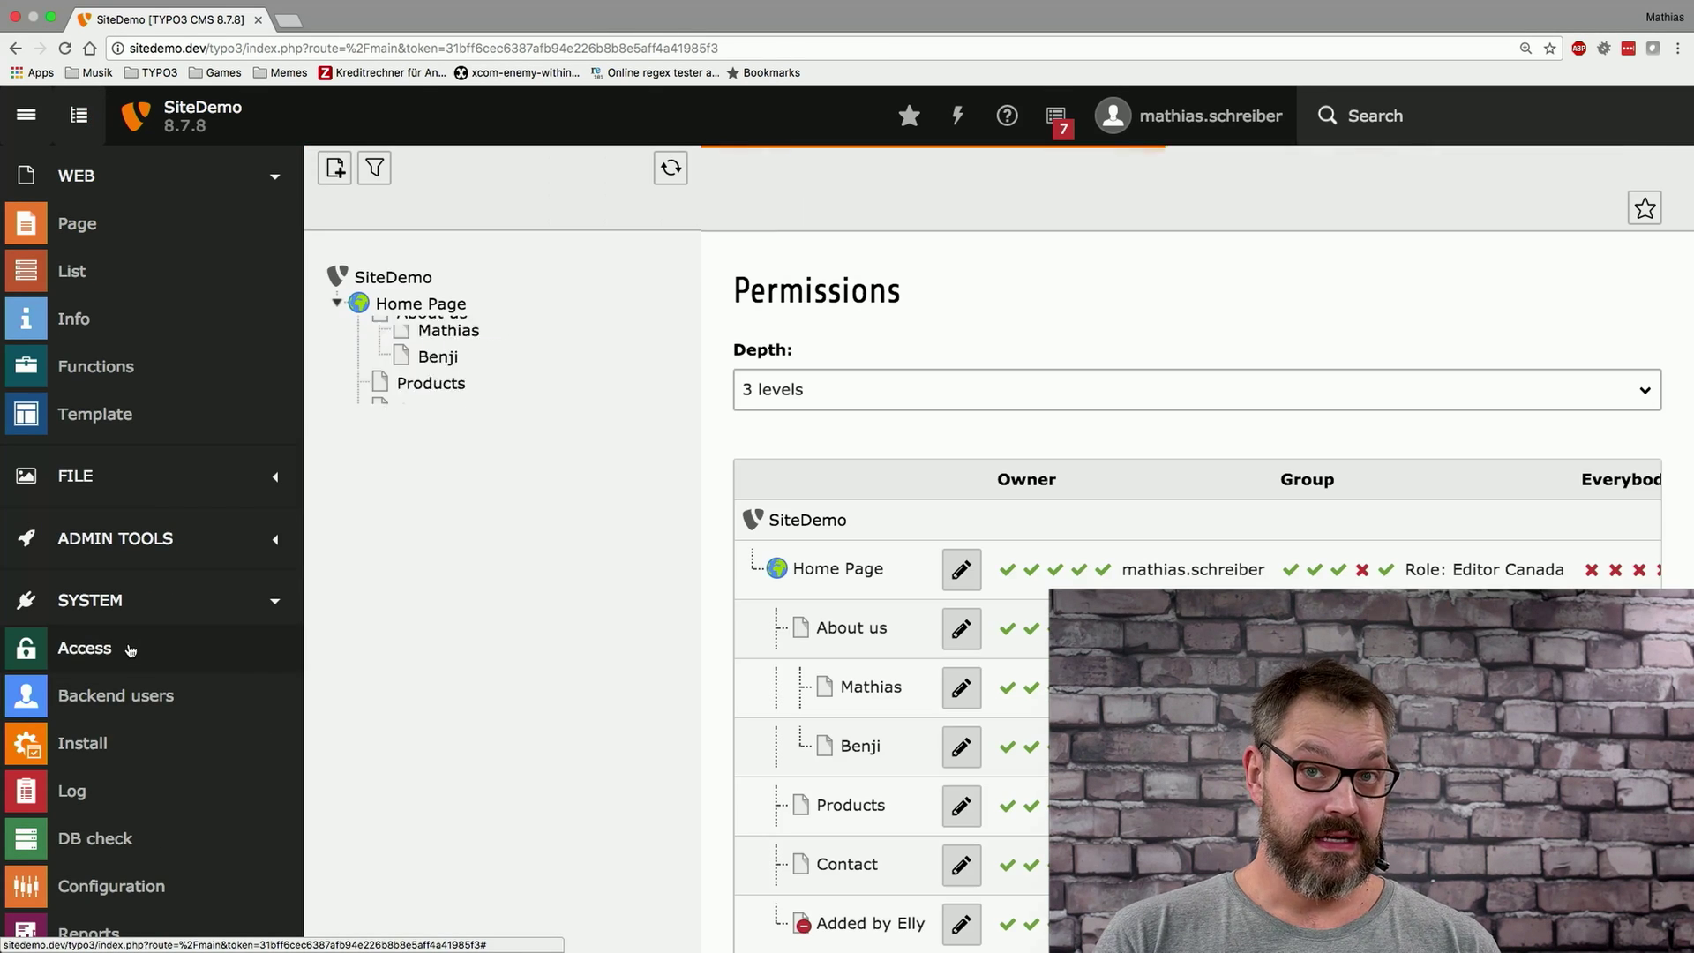
{"action": "scroll", "coordinate": [1436, 813], "scroll_direction": "down", "scroll_amount": 2}
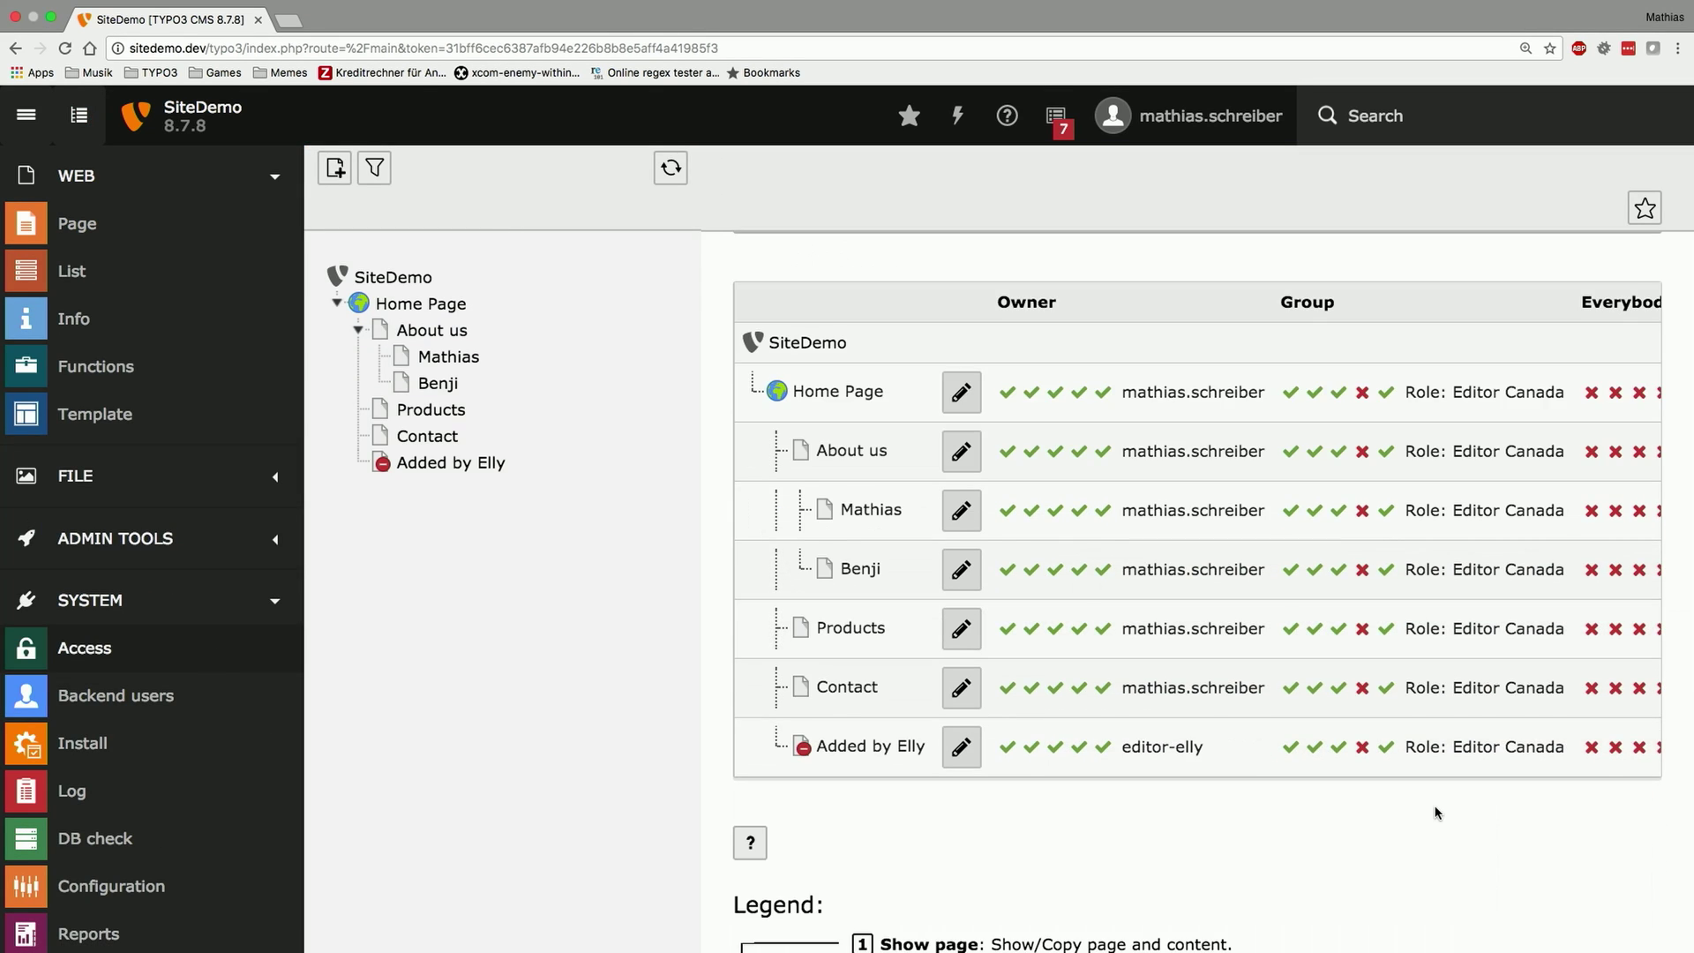